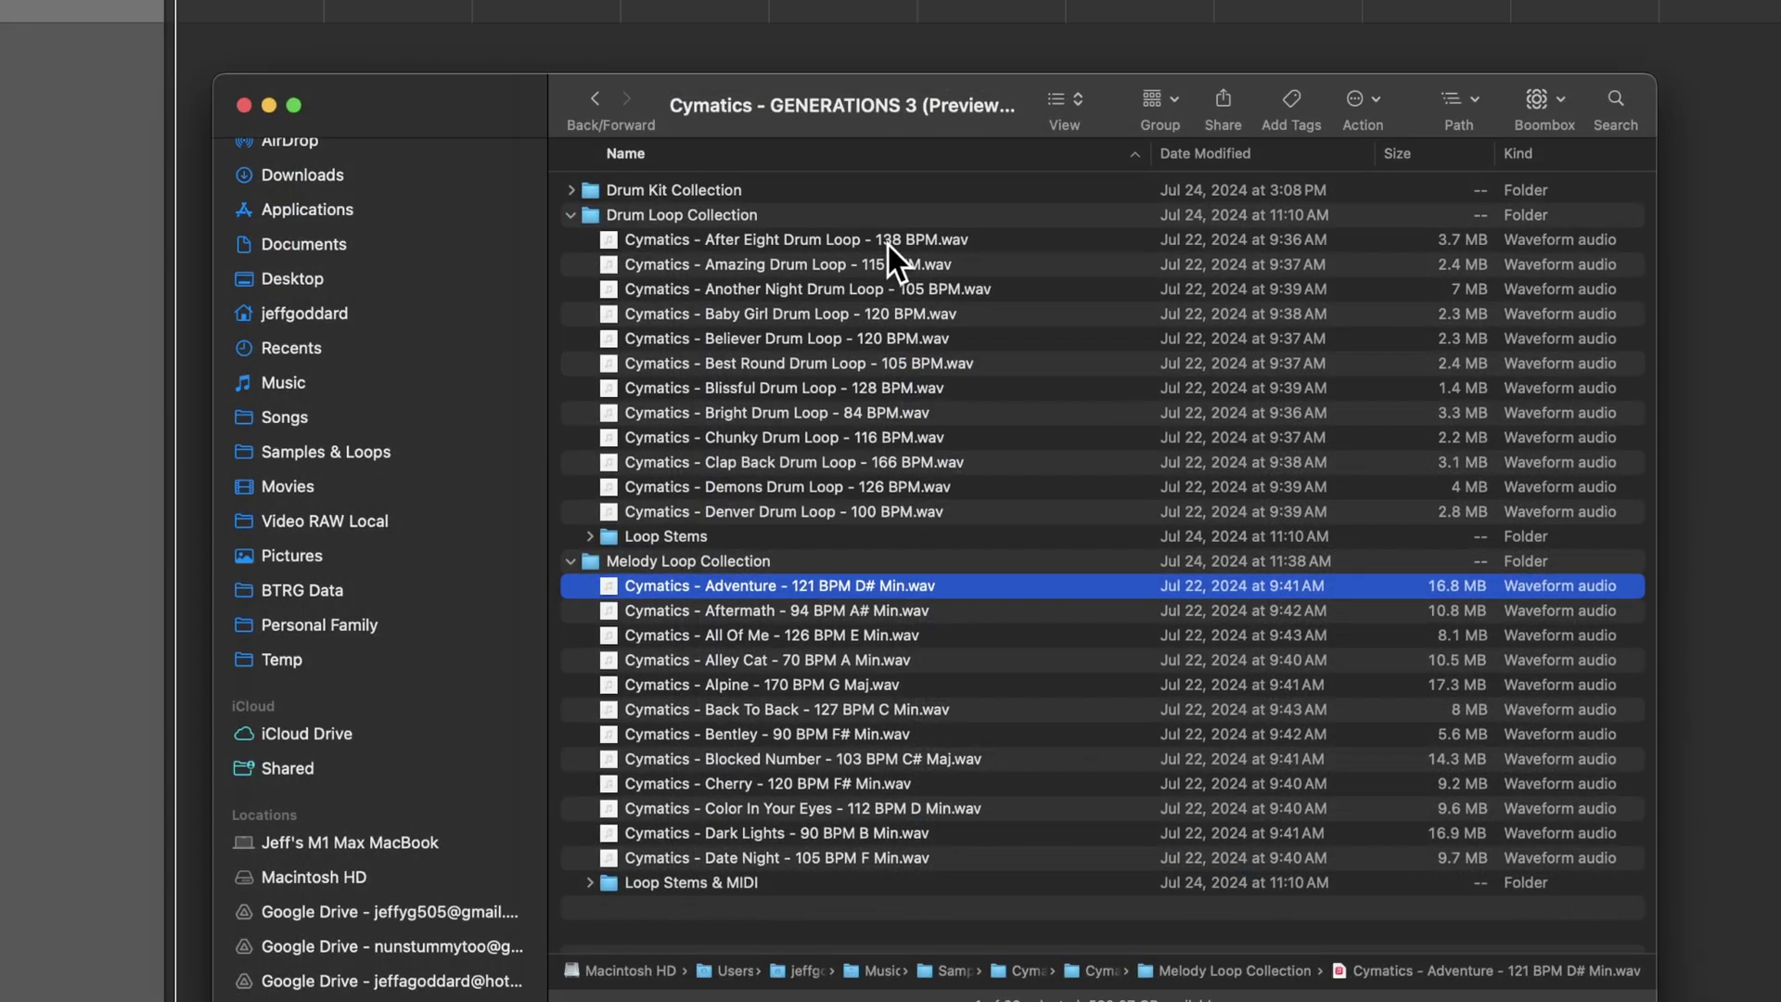
Preview the After Eight drum loop with Quick Look in Finder.
{"action": "left_click", "coordinate": [887, 242]}
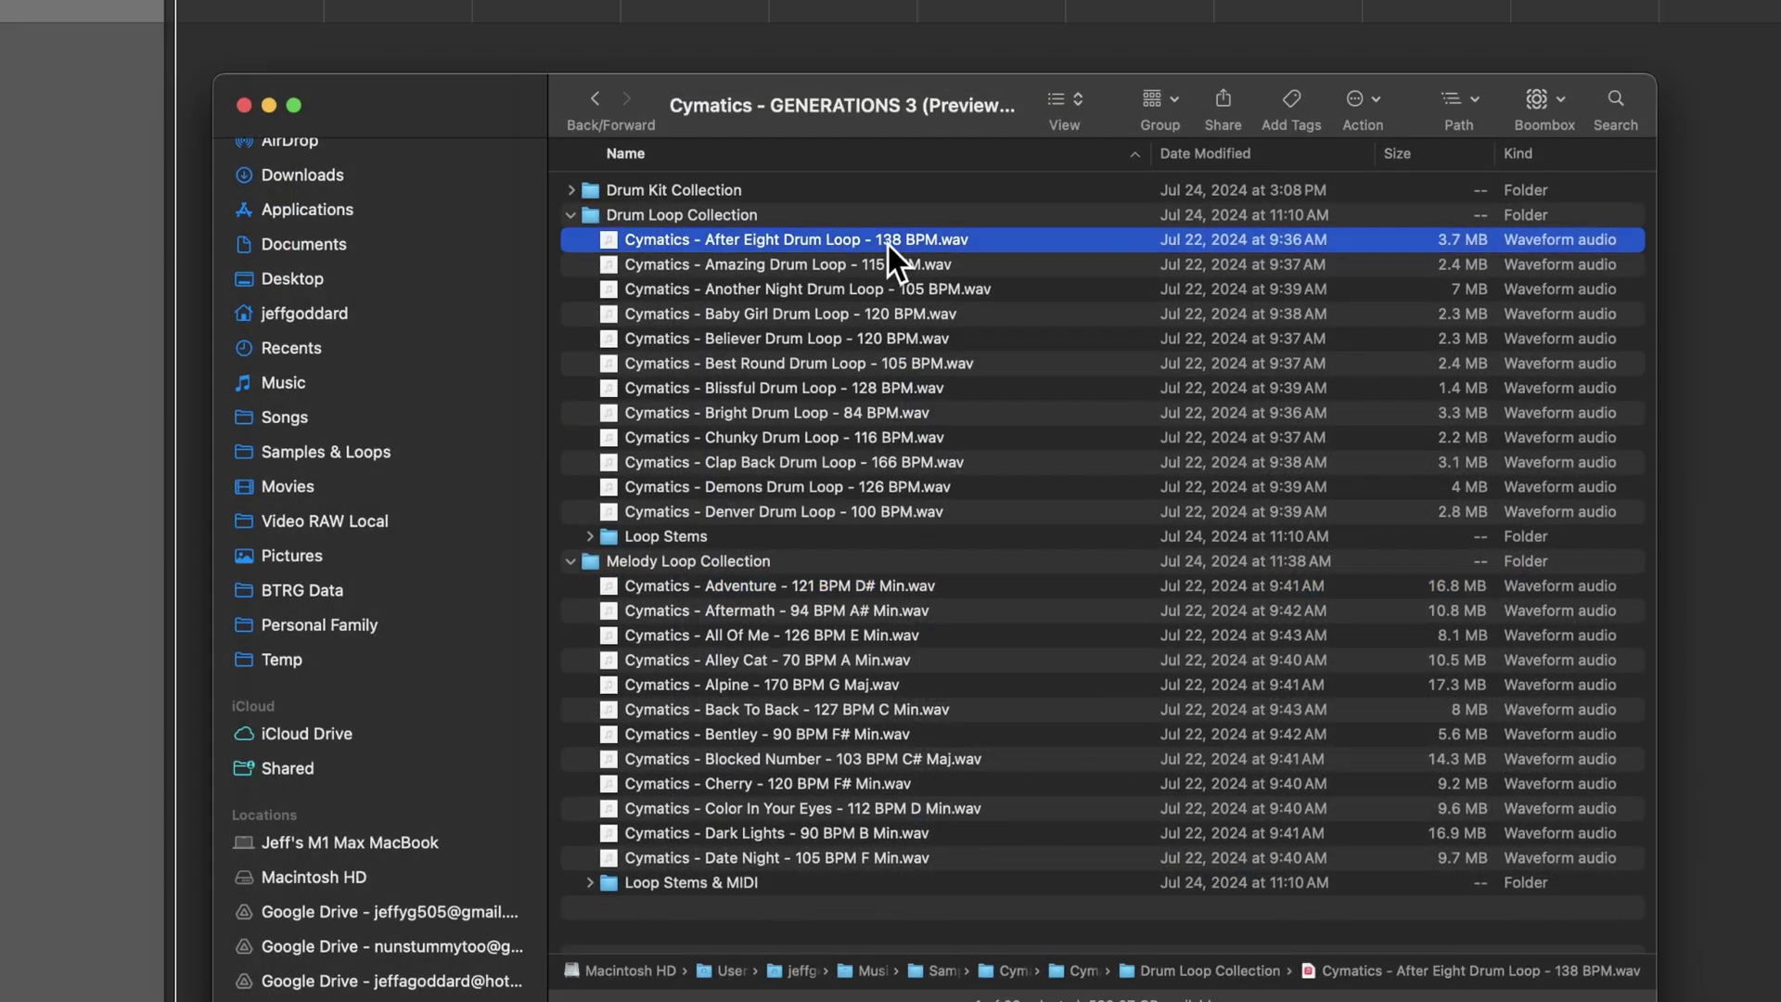
{"action": "key", "text": "space"}
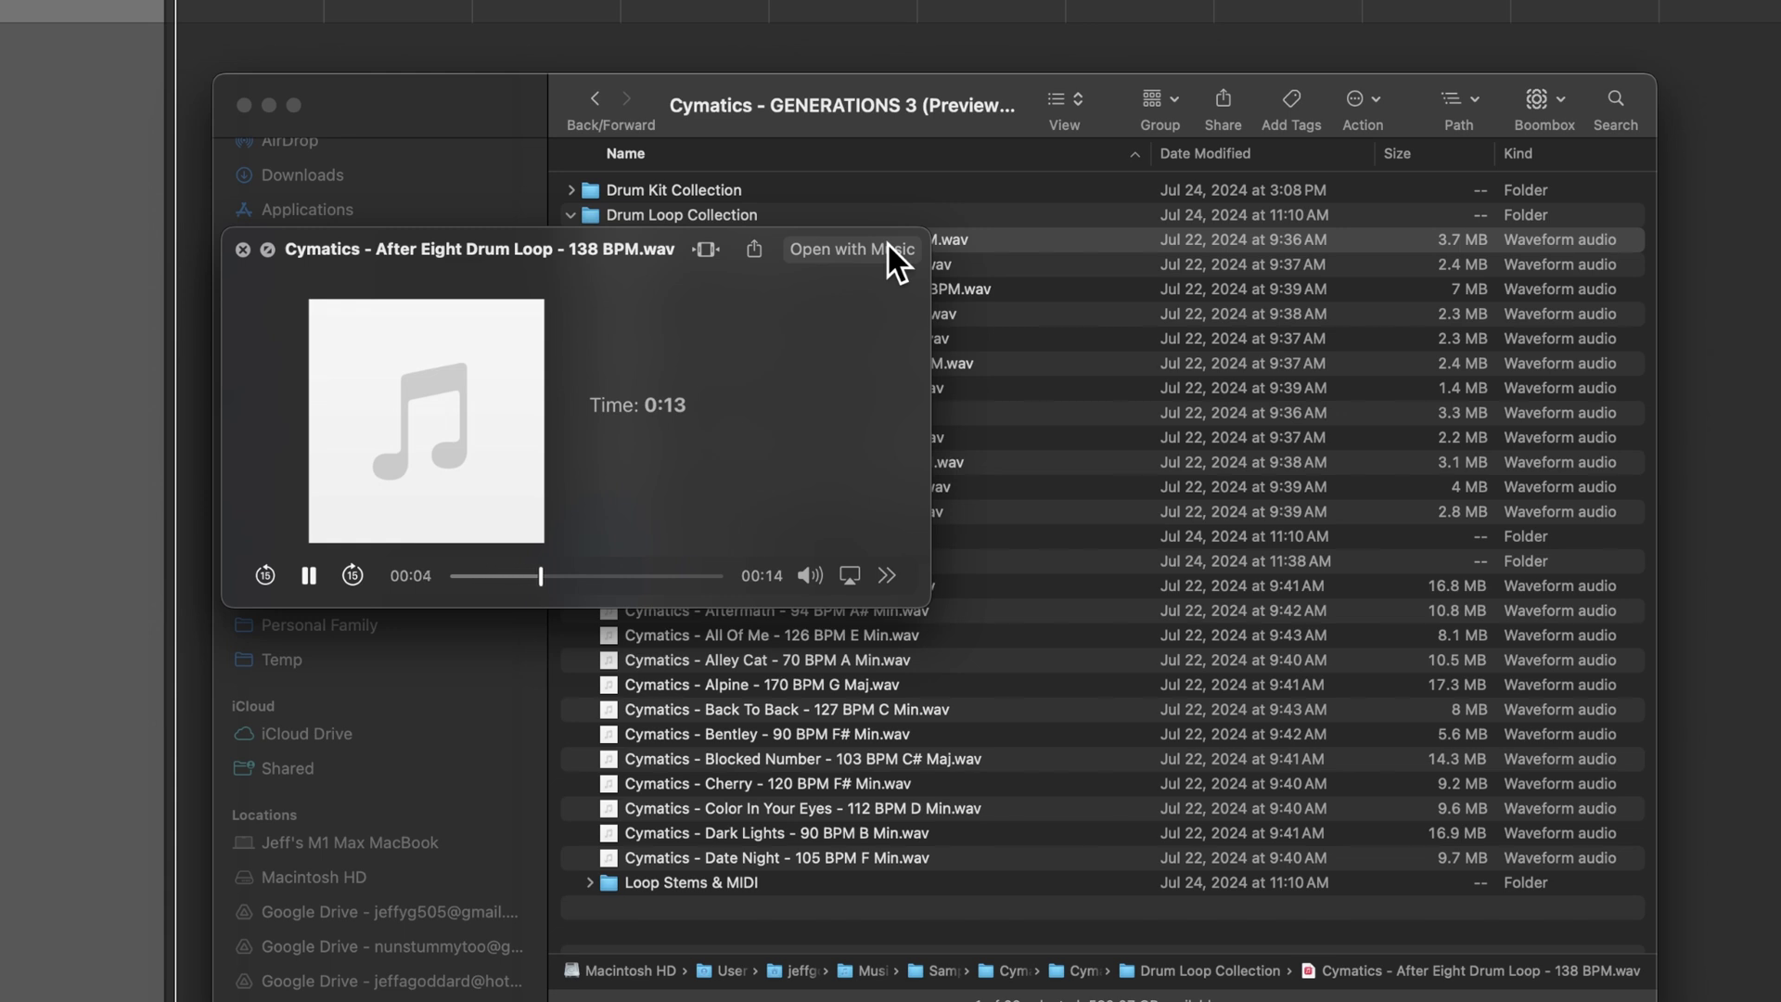
{"action": "key", "text": "space"}
Preview the Adventure - 121 BPM D# Min loop, place it on Logic's audio track and play it.
{"action": "left_click", "coordinate": [864, 588]}
{"action": "key", "text": "space"}
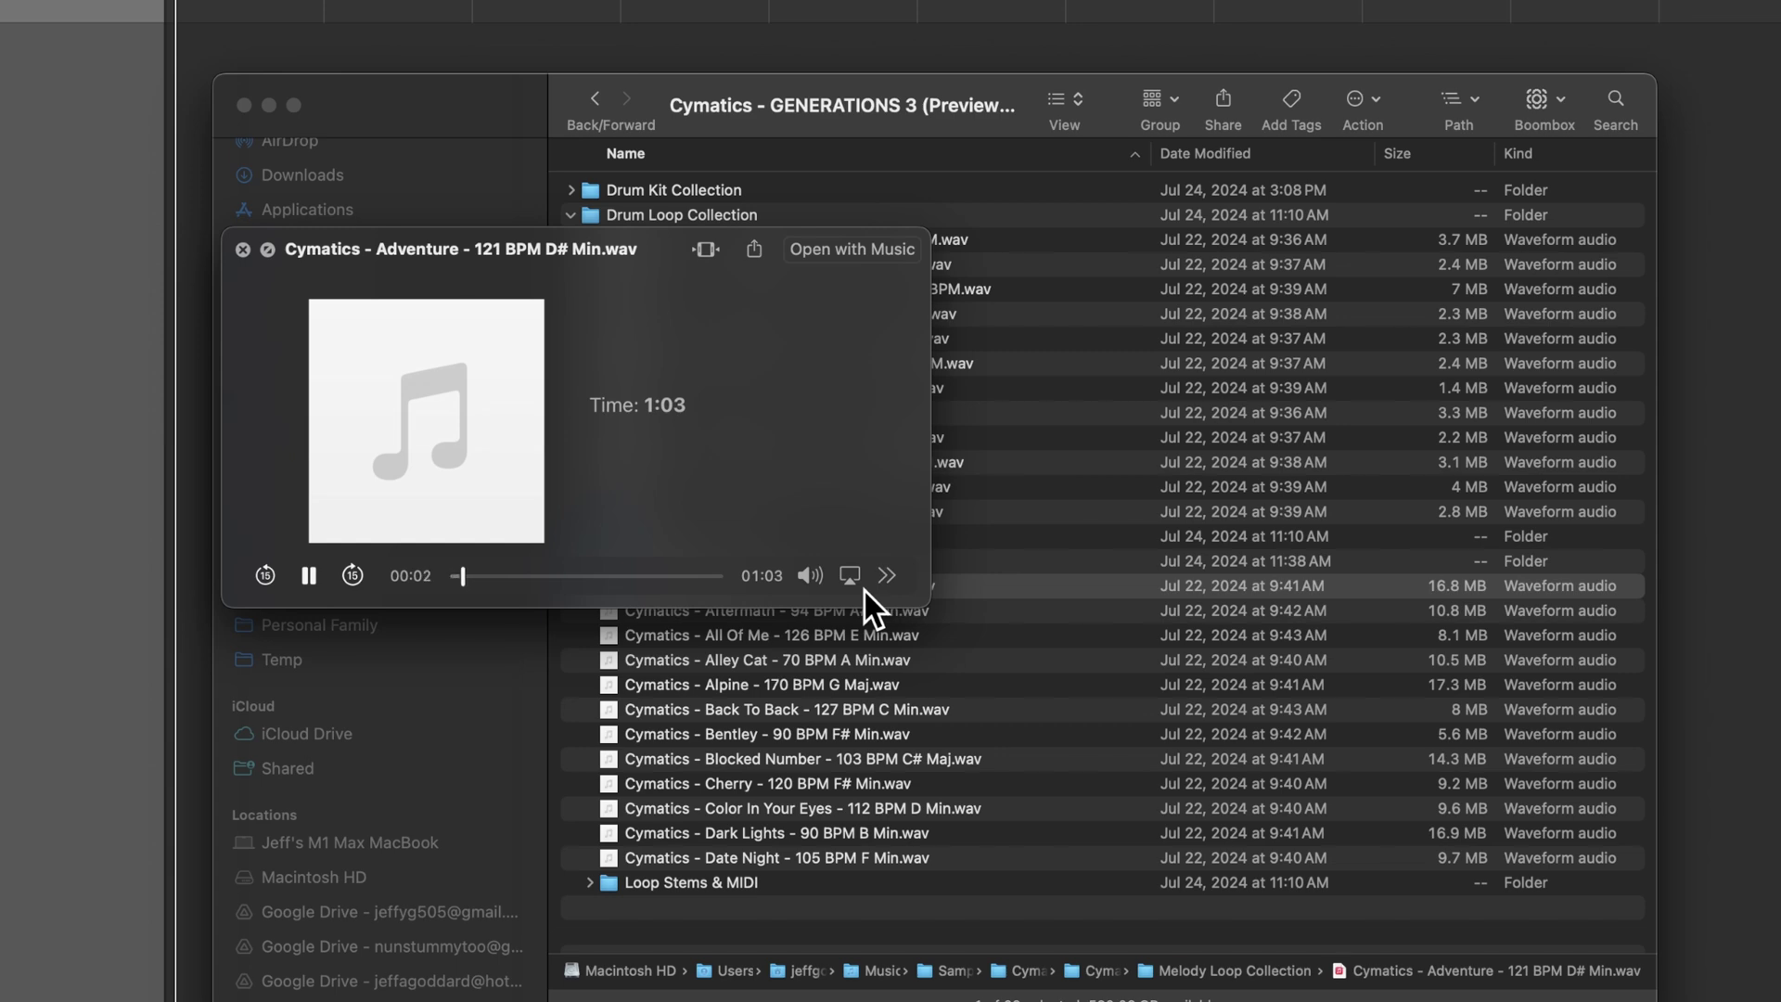
{"action": "key", "text": "space"}
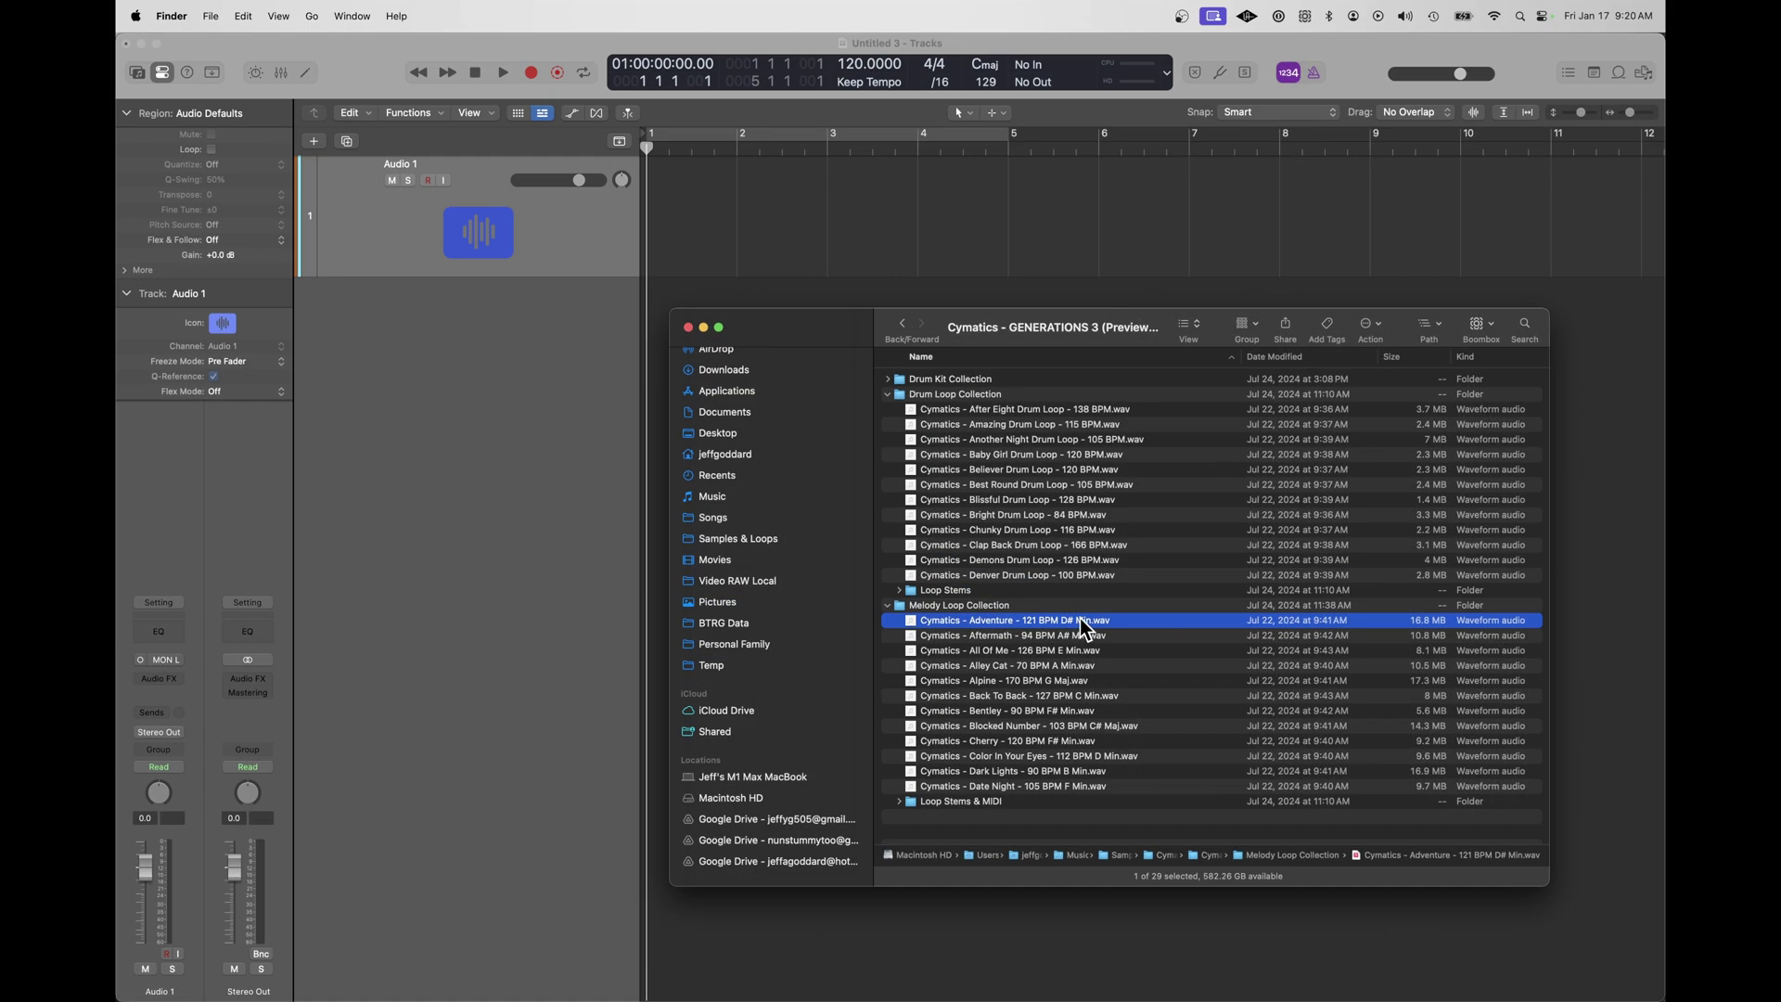
{"action": "left_click_drag", "start_coordinate": [1087, 629], "coordinate": [644, 224]}
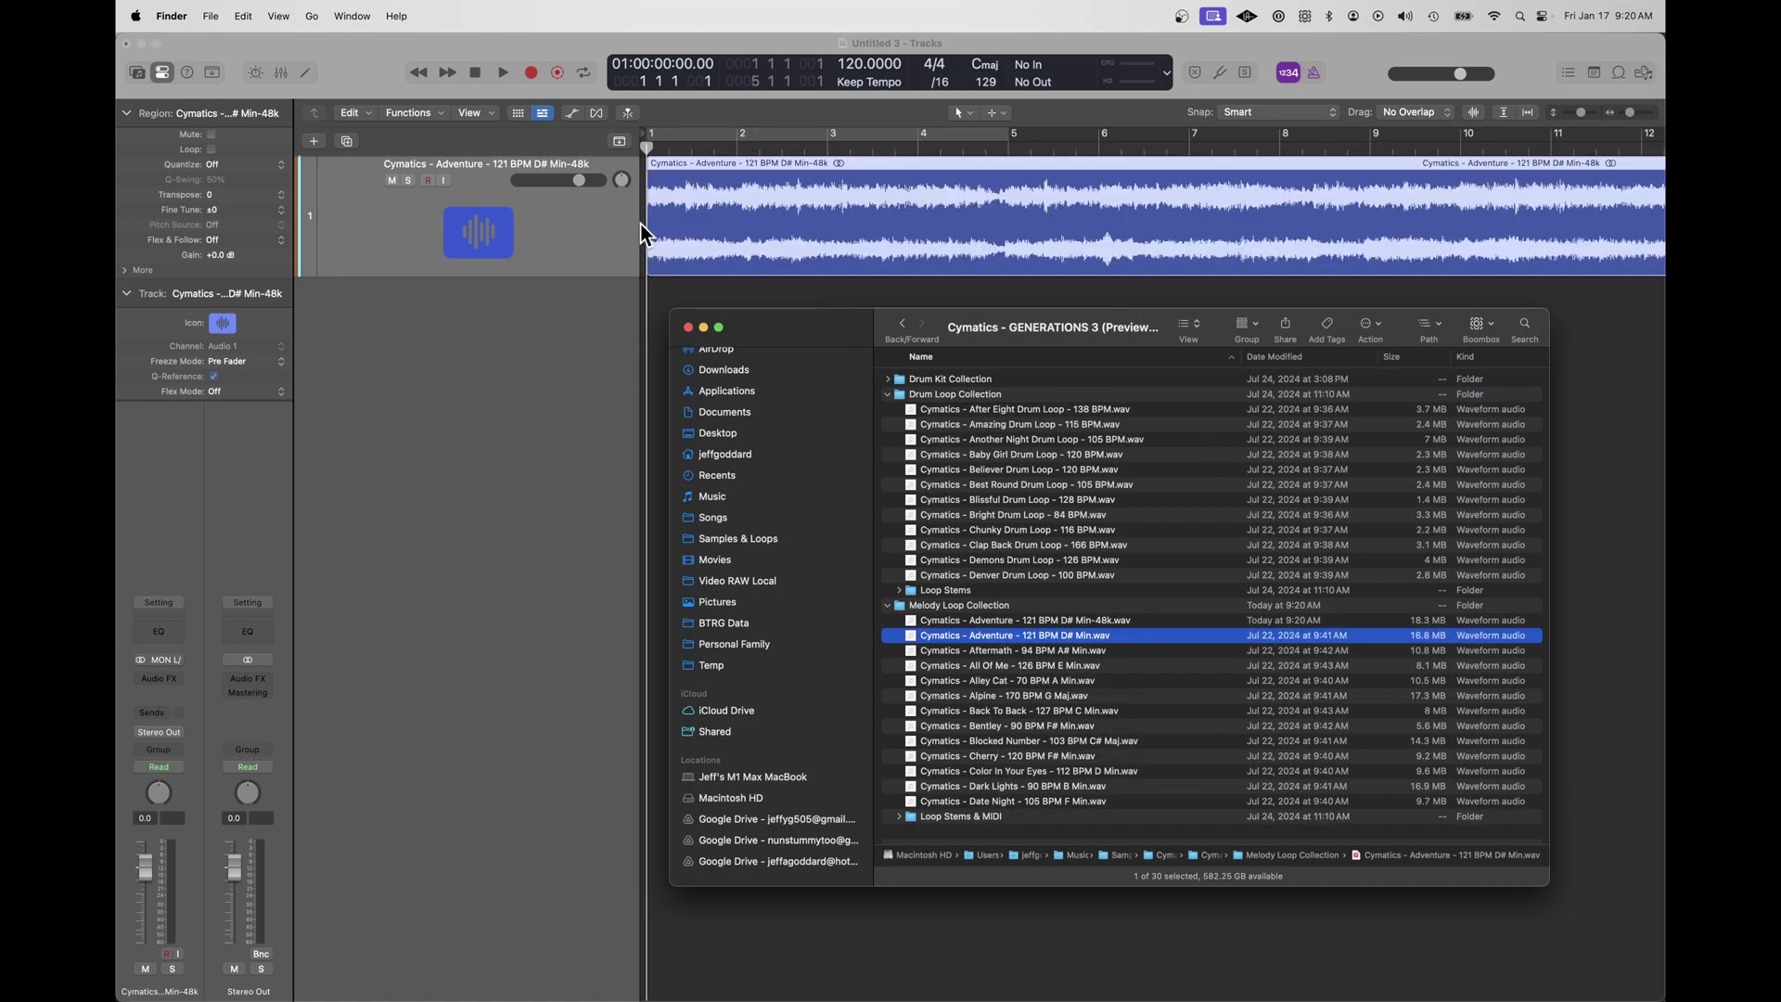
{"action": "left_click", "coordinate": [502, 75]}
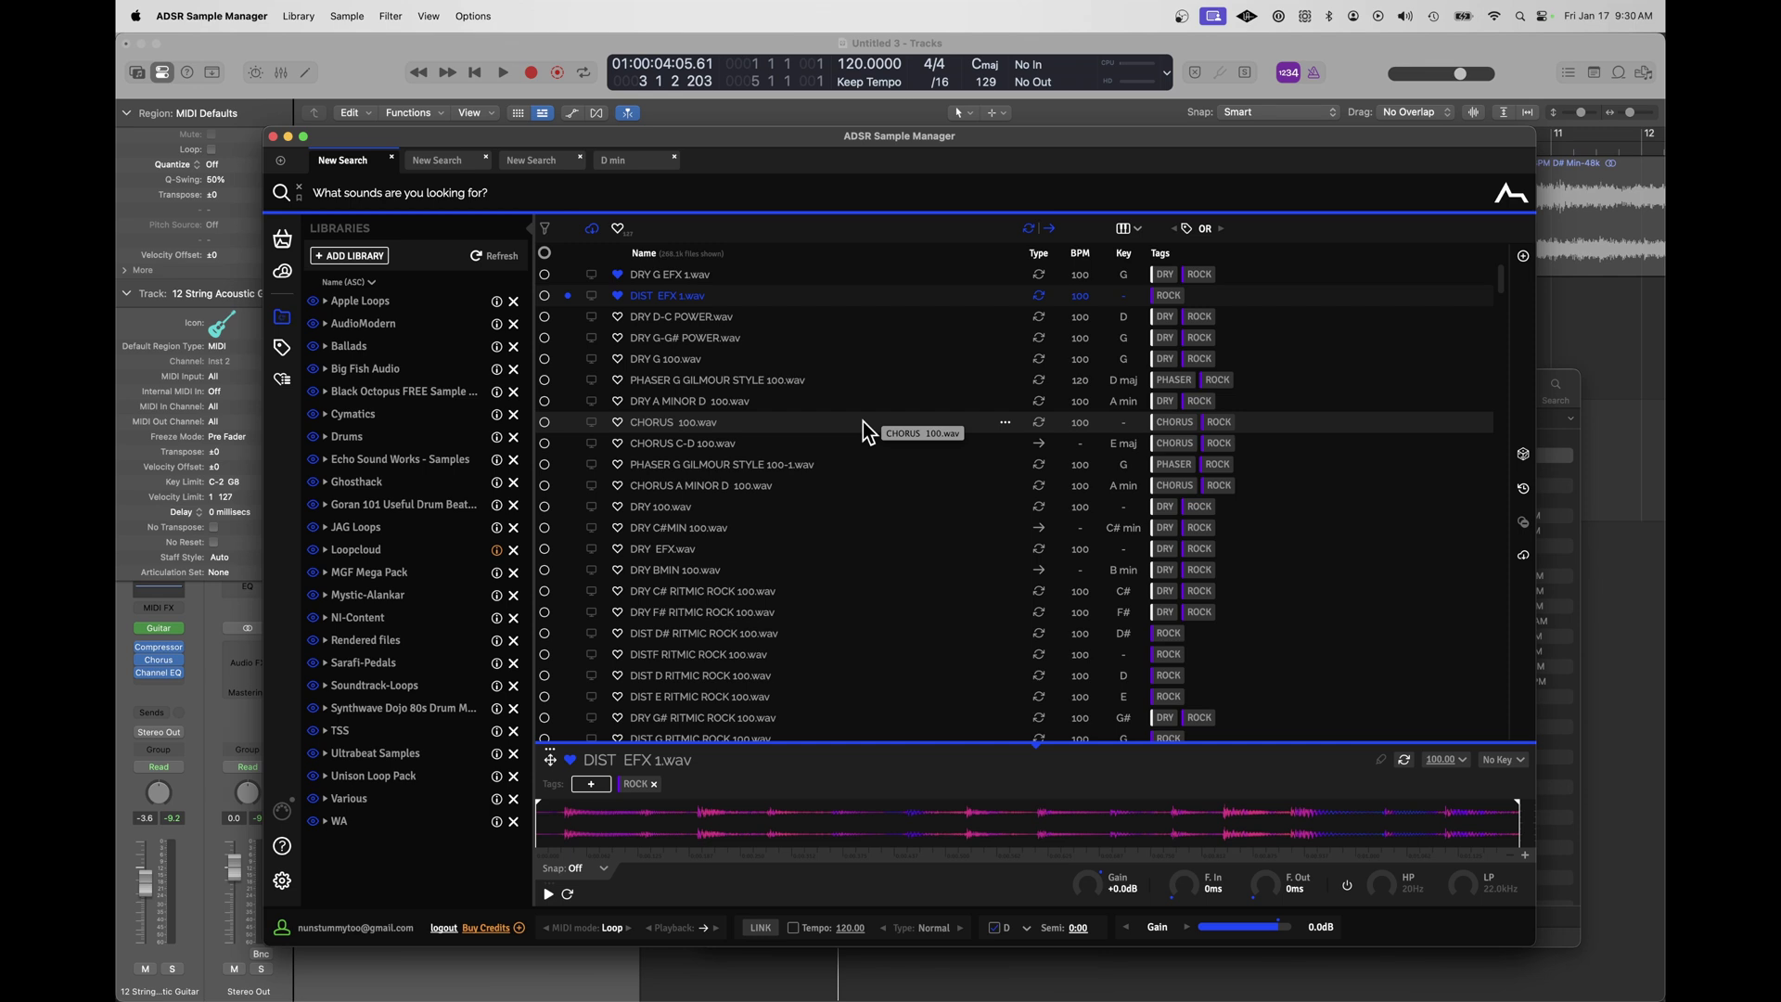
Audition the DRY G EFX 1.wav sample in ADSR Sample Manager.
{"action": "key", "text": "Up"}
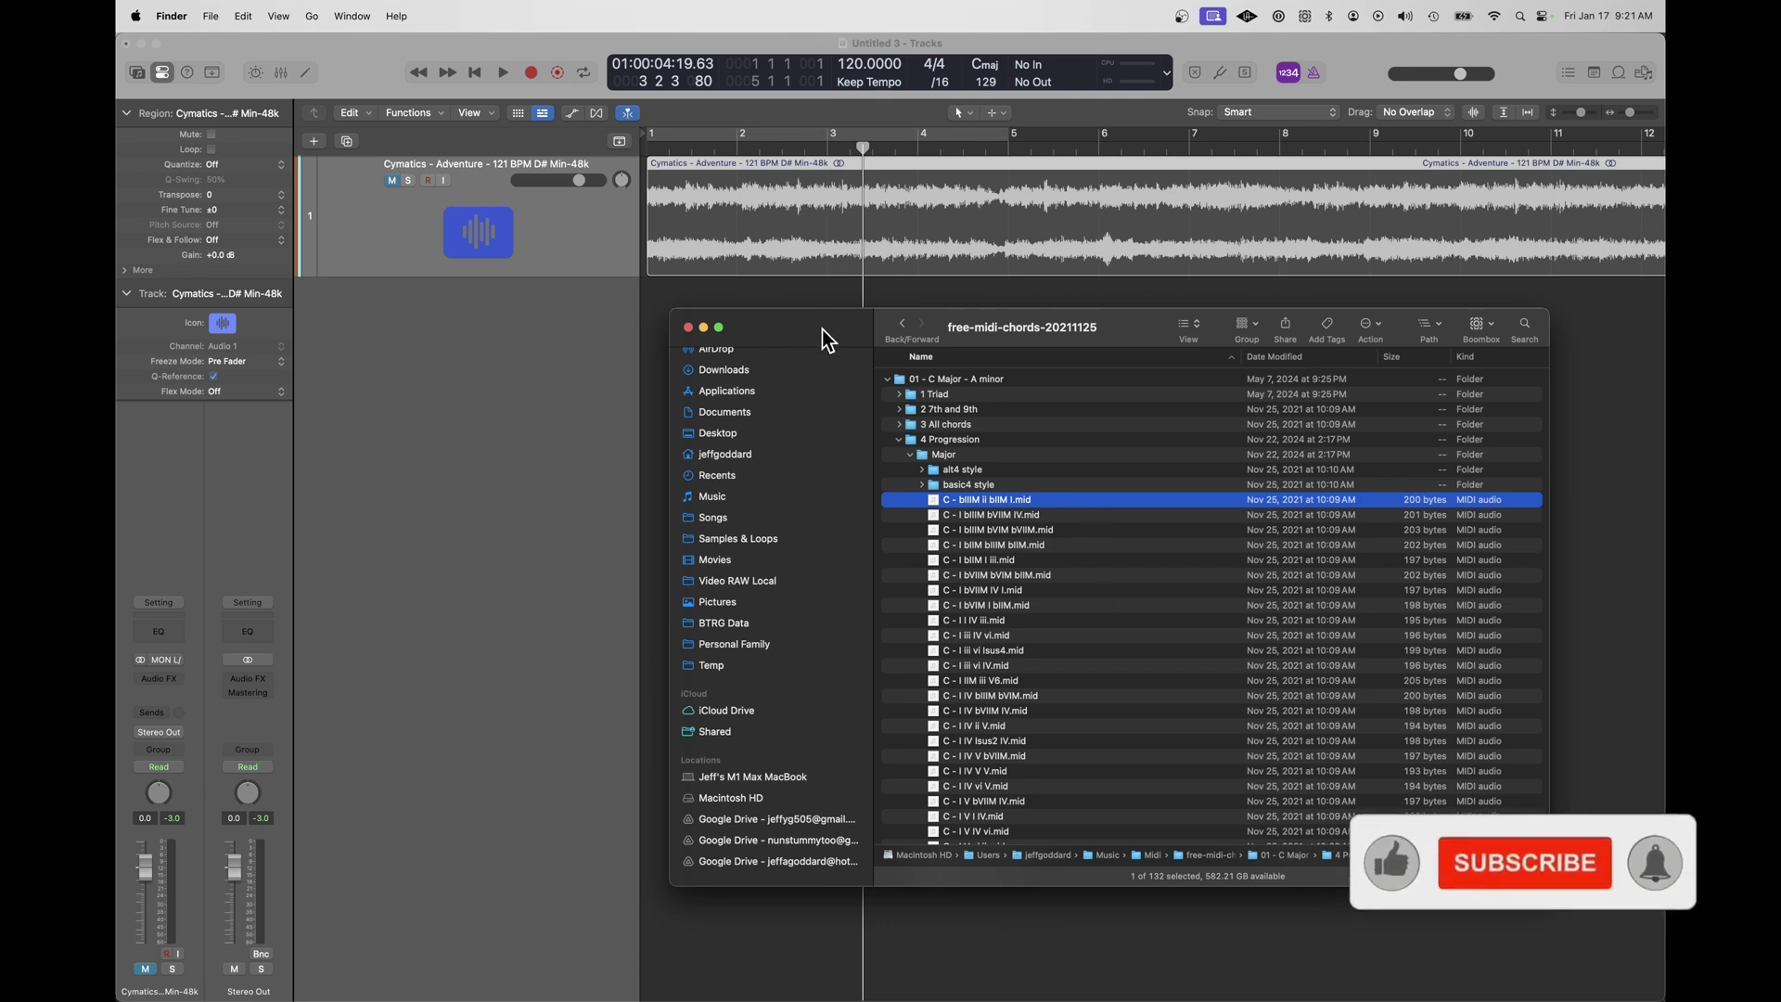
Add C - bIIIM ii bIIM I.mid to Logic as a Studio Grand track and play it from the start.
{"action": "left_click_drag", "start_coordinate": [822, 330], "coordinate": [853, 392]}
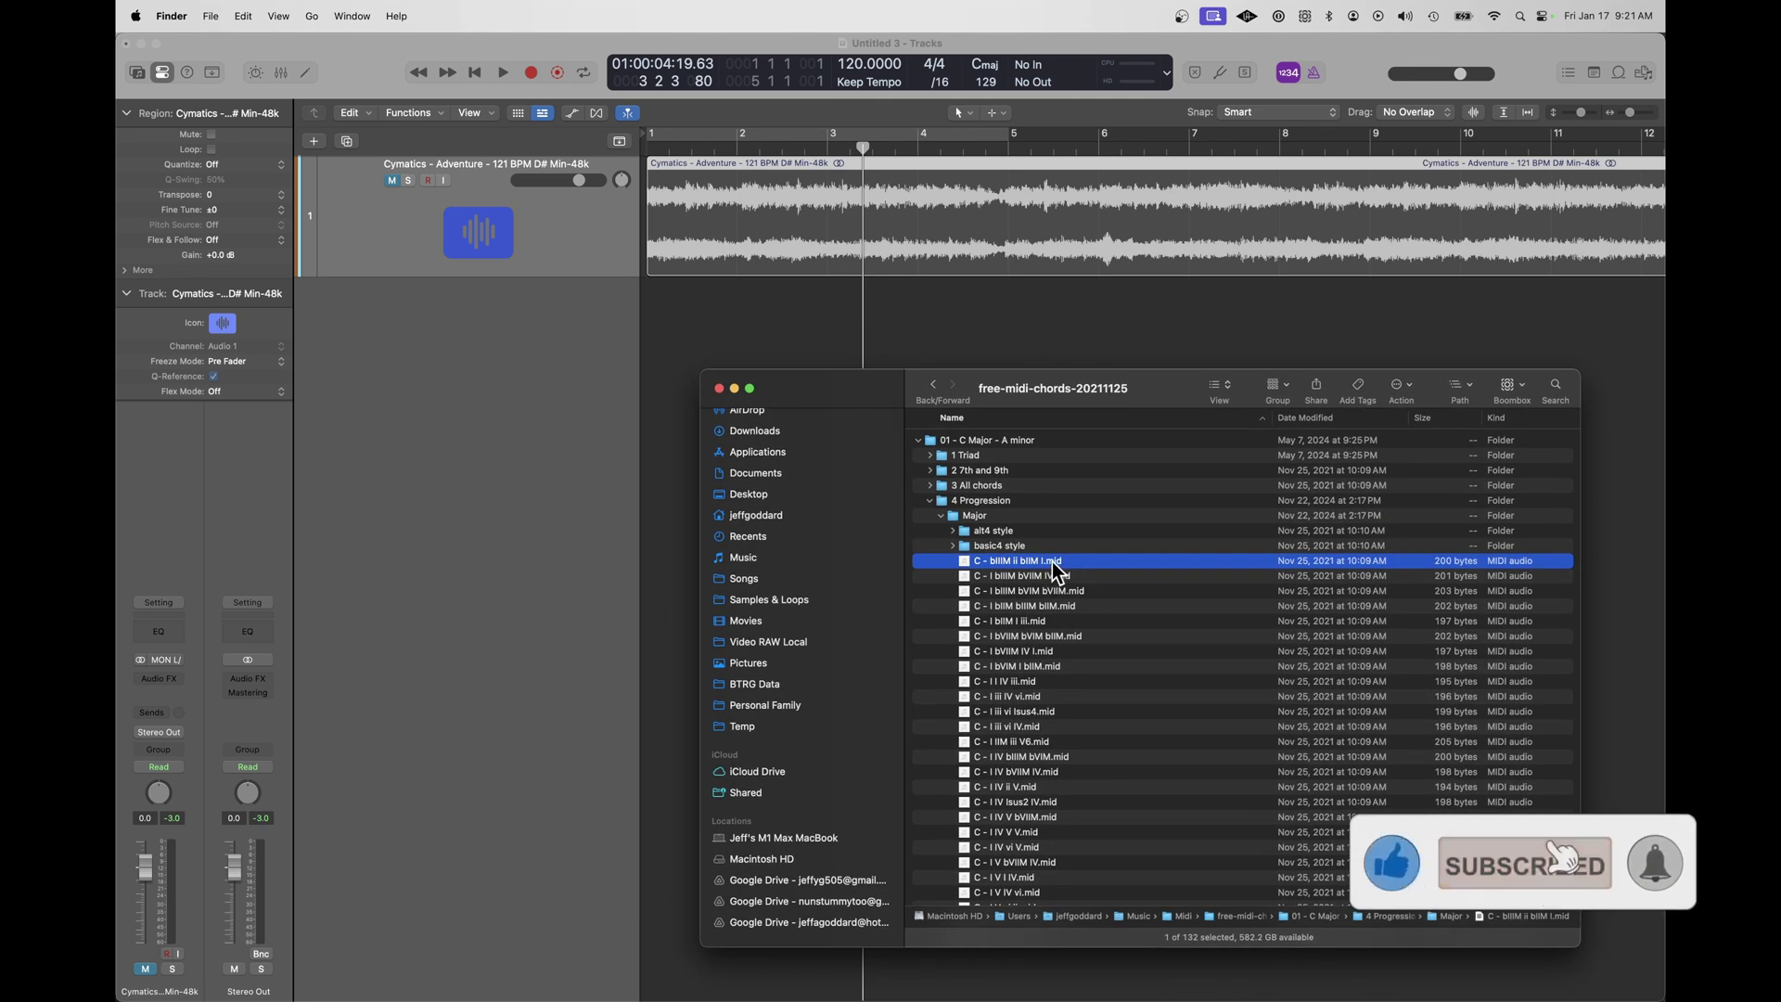
{"action": "left_click_drag", "start_coordinate": [1053, 562], "coordinate": [650, 341]}
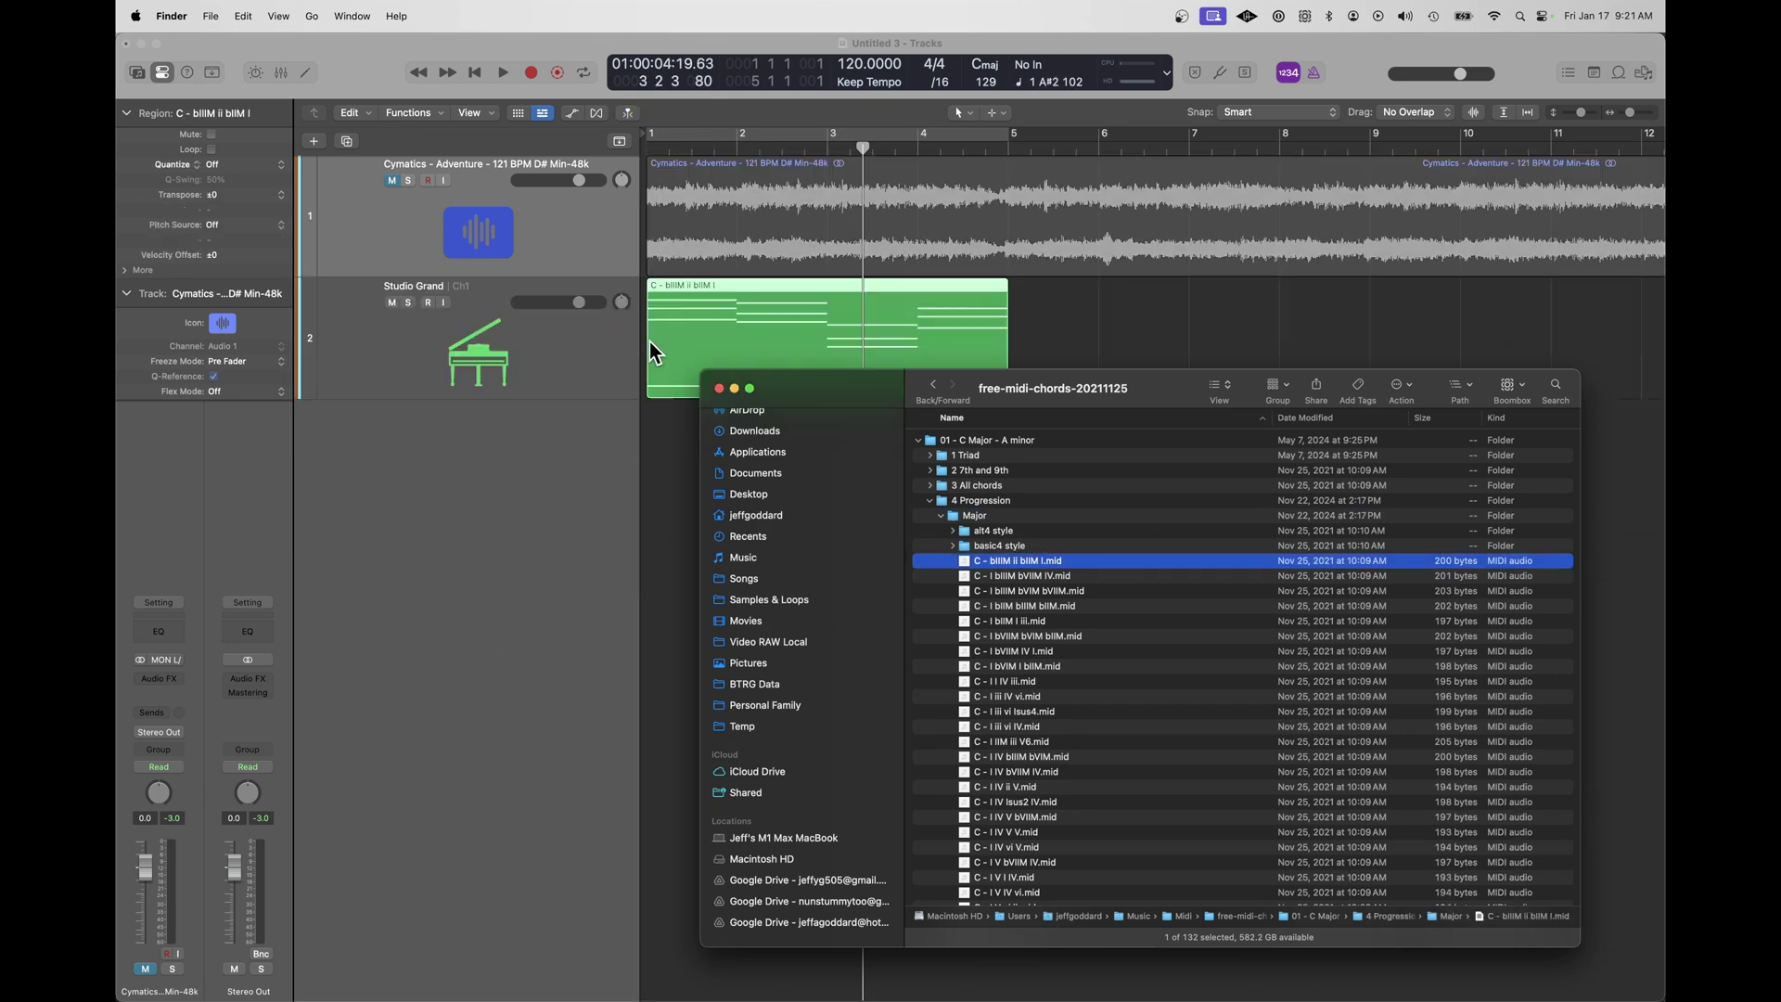
{"action": "left_click", "coordinate": [578, 351]}
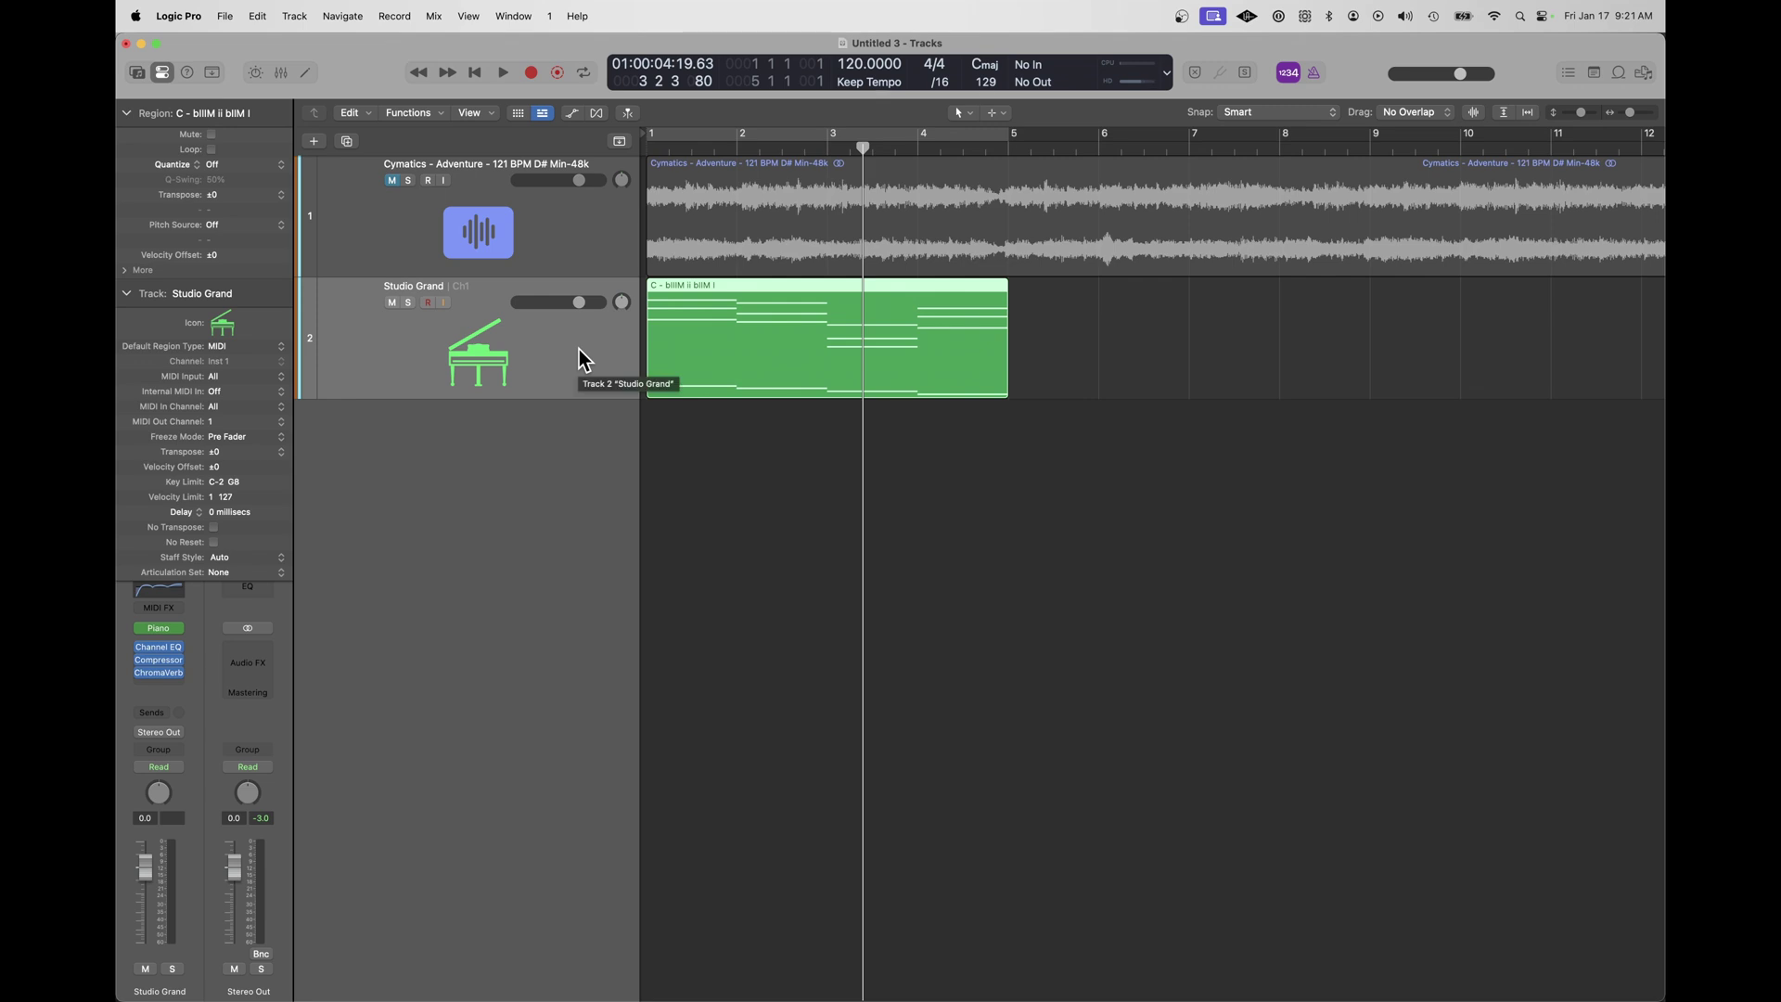
{"action": "key", "text": "Return"}
{"action": "key", "text": "space"}
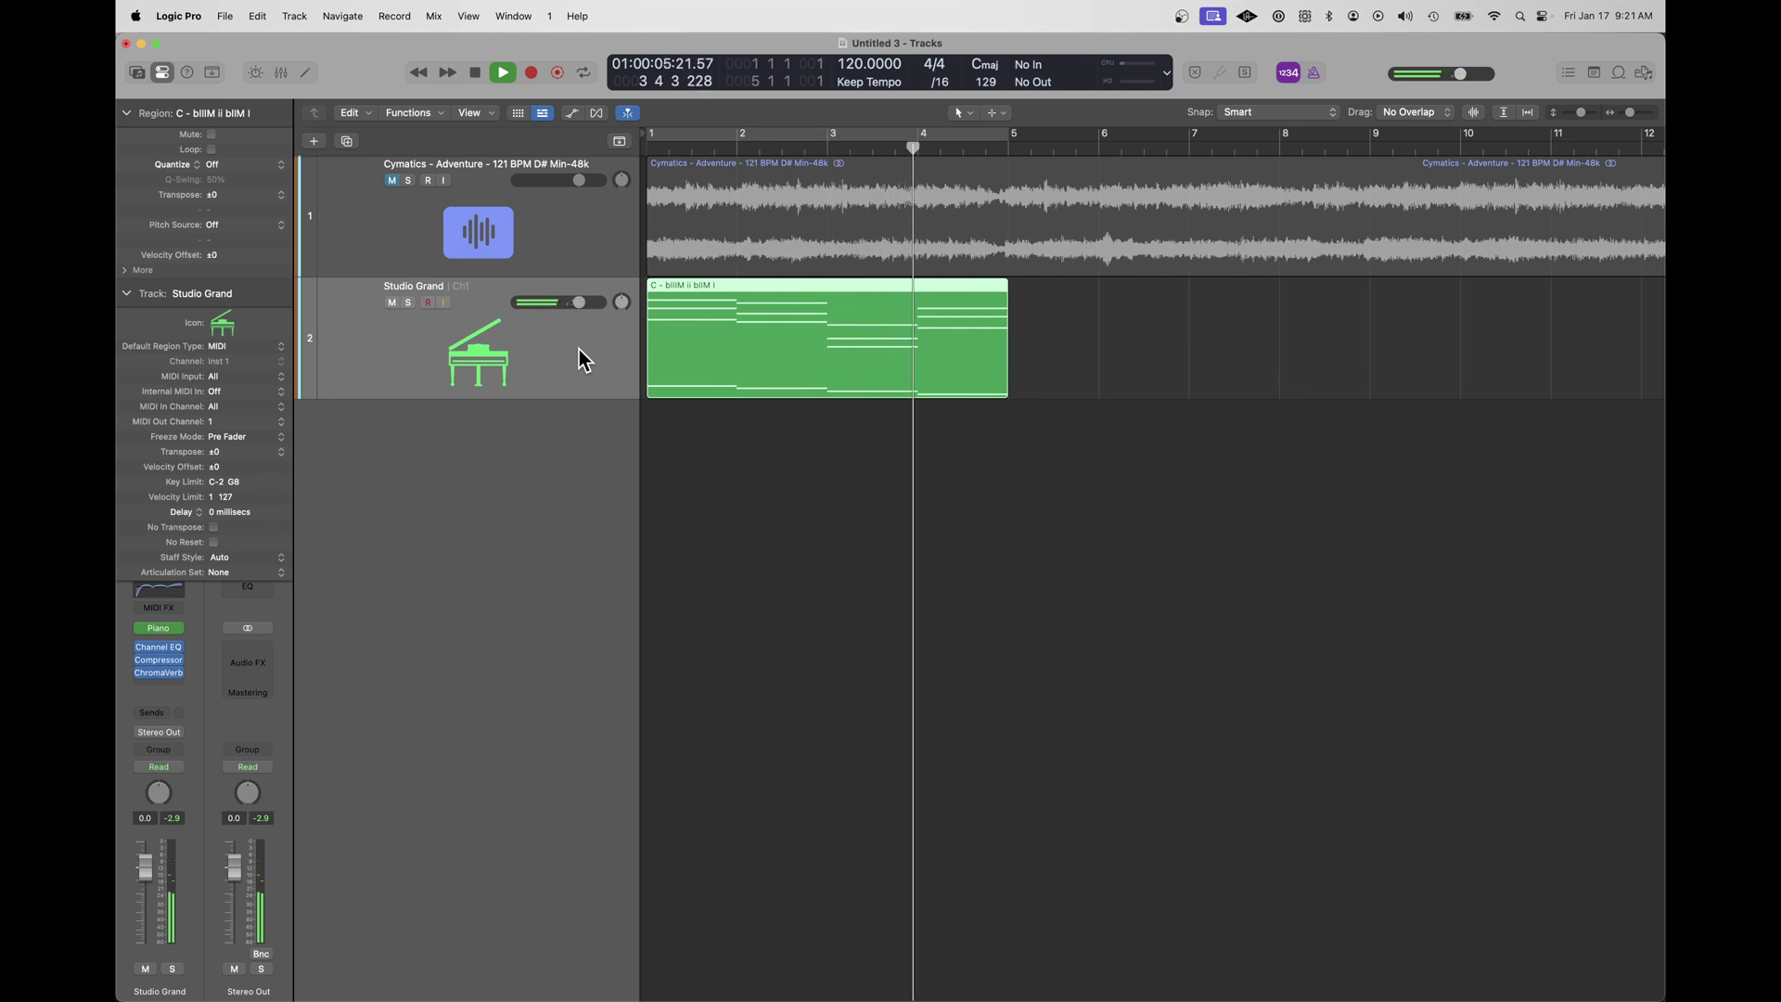
{"action": "key", "text": "space"}
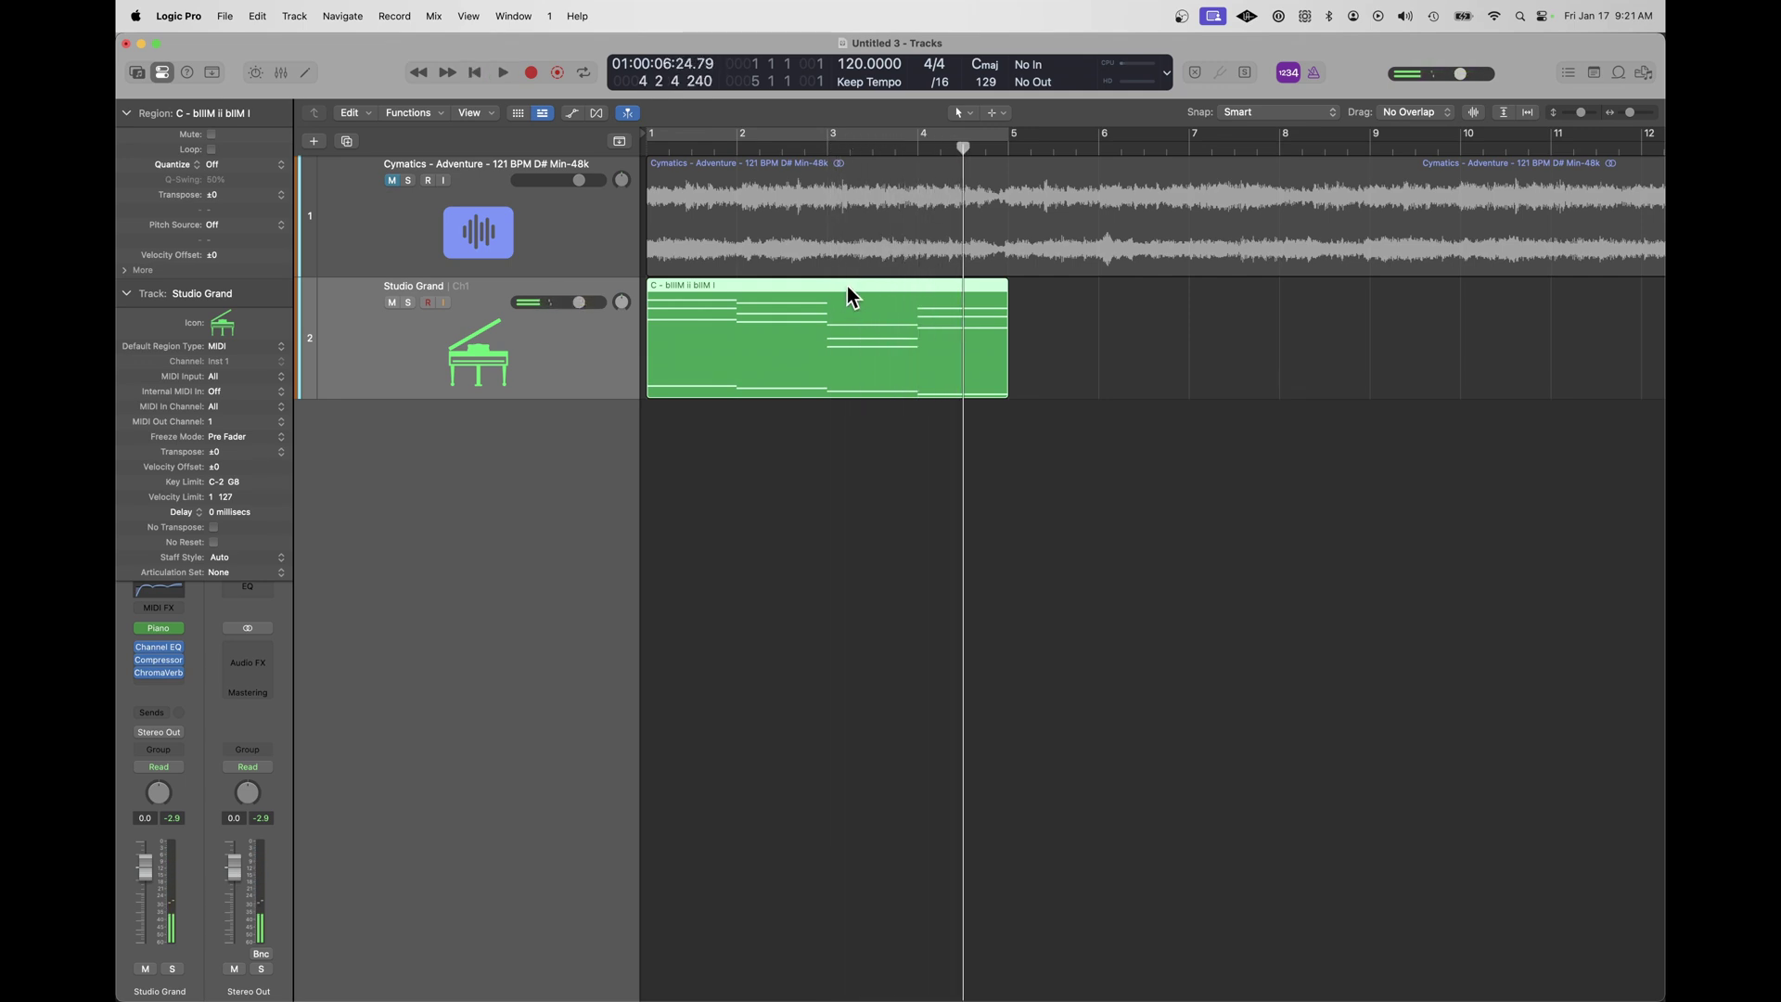
Show the chord region's notes, audition 80s Wave Bells, then switch the track to Harmonic Scream Synth.
{"action": "double_click", "coordinate": [848, 289]}
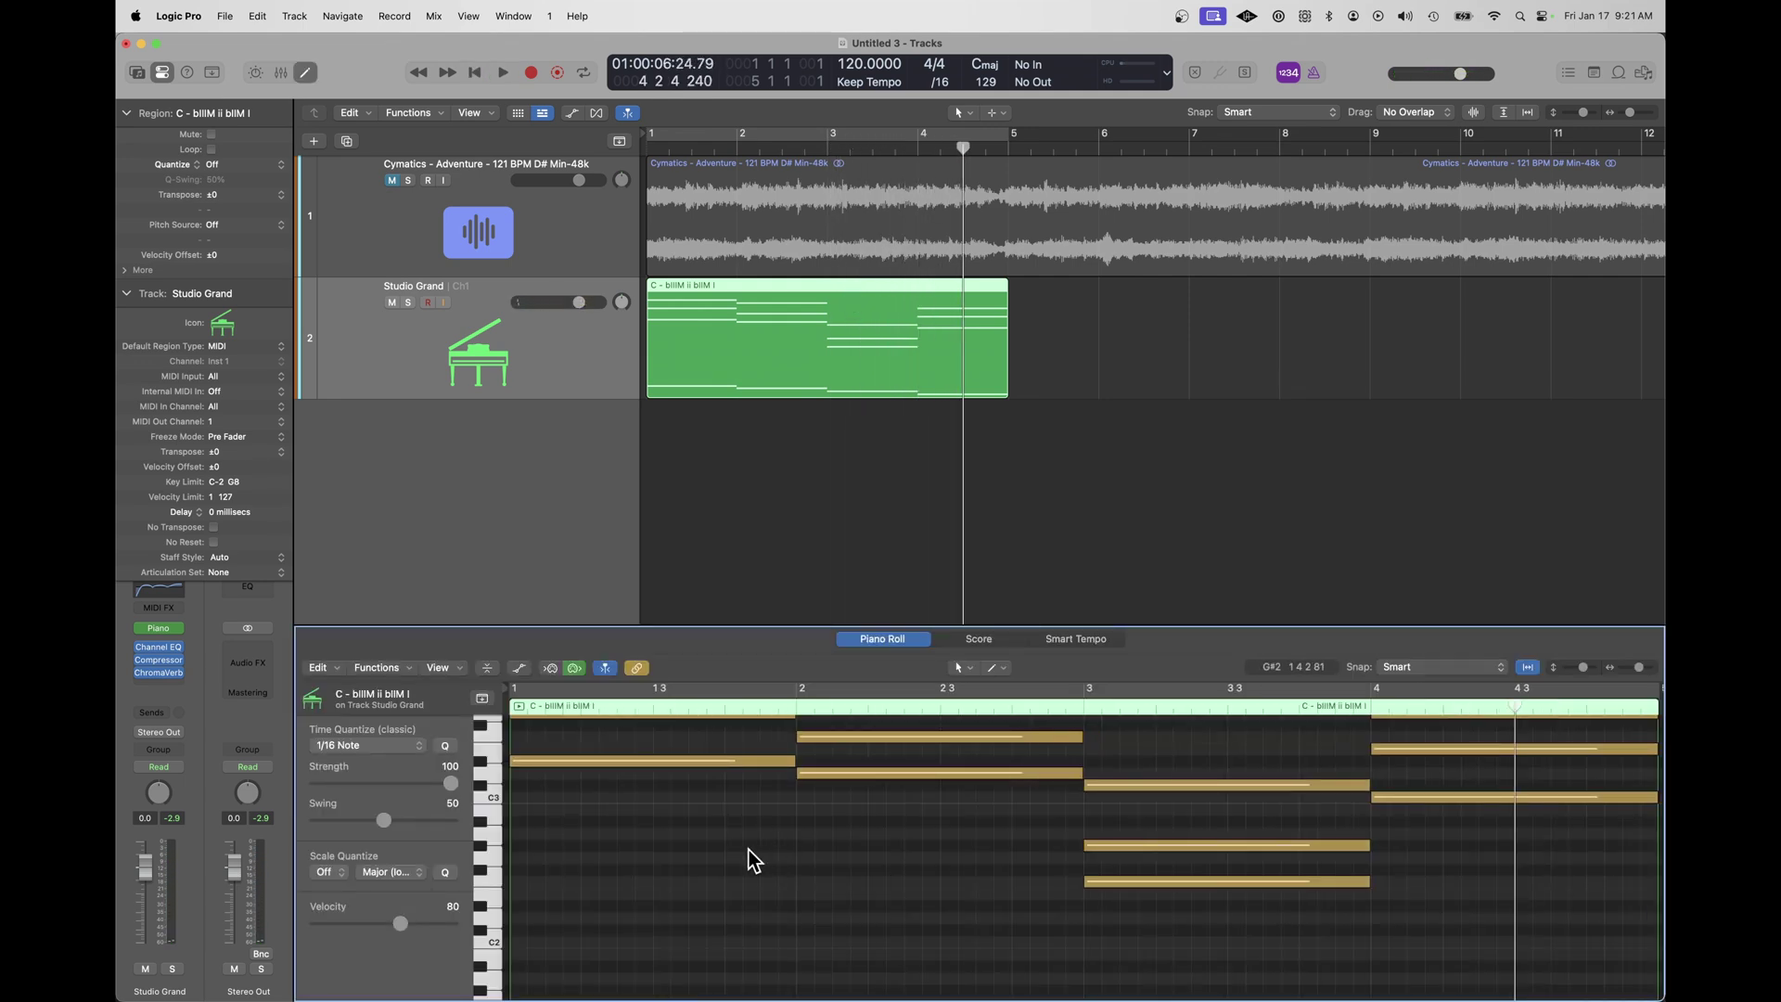
{"action": "scroll", "coordinate": [749, 849], "scroll_direction": "up", "scroll_amount": 3}
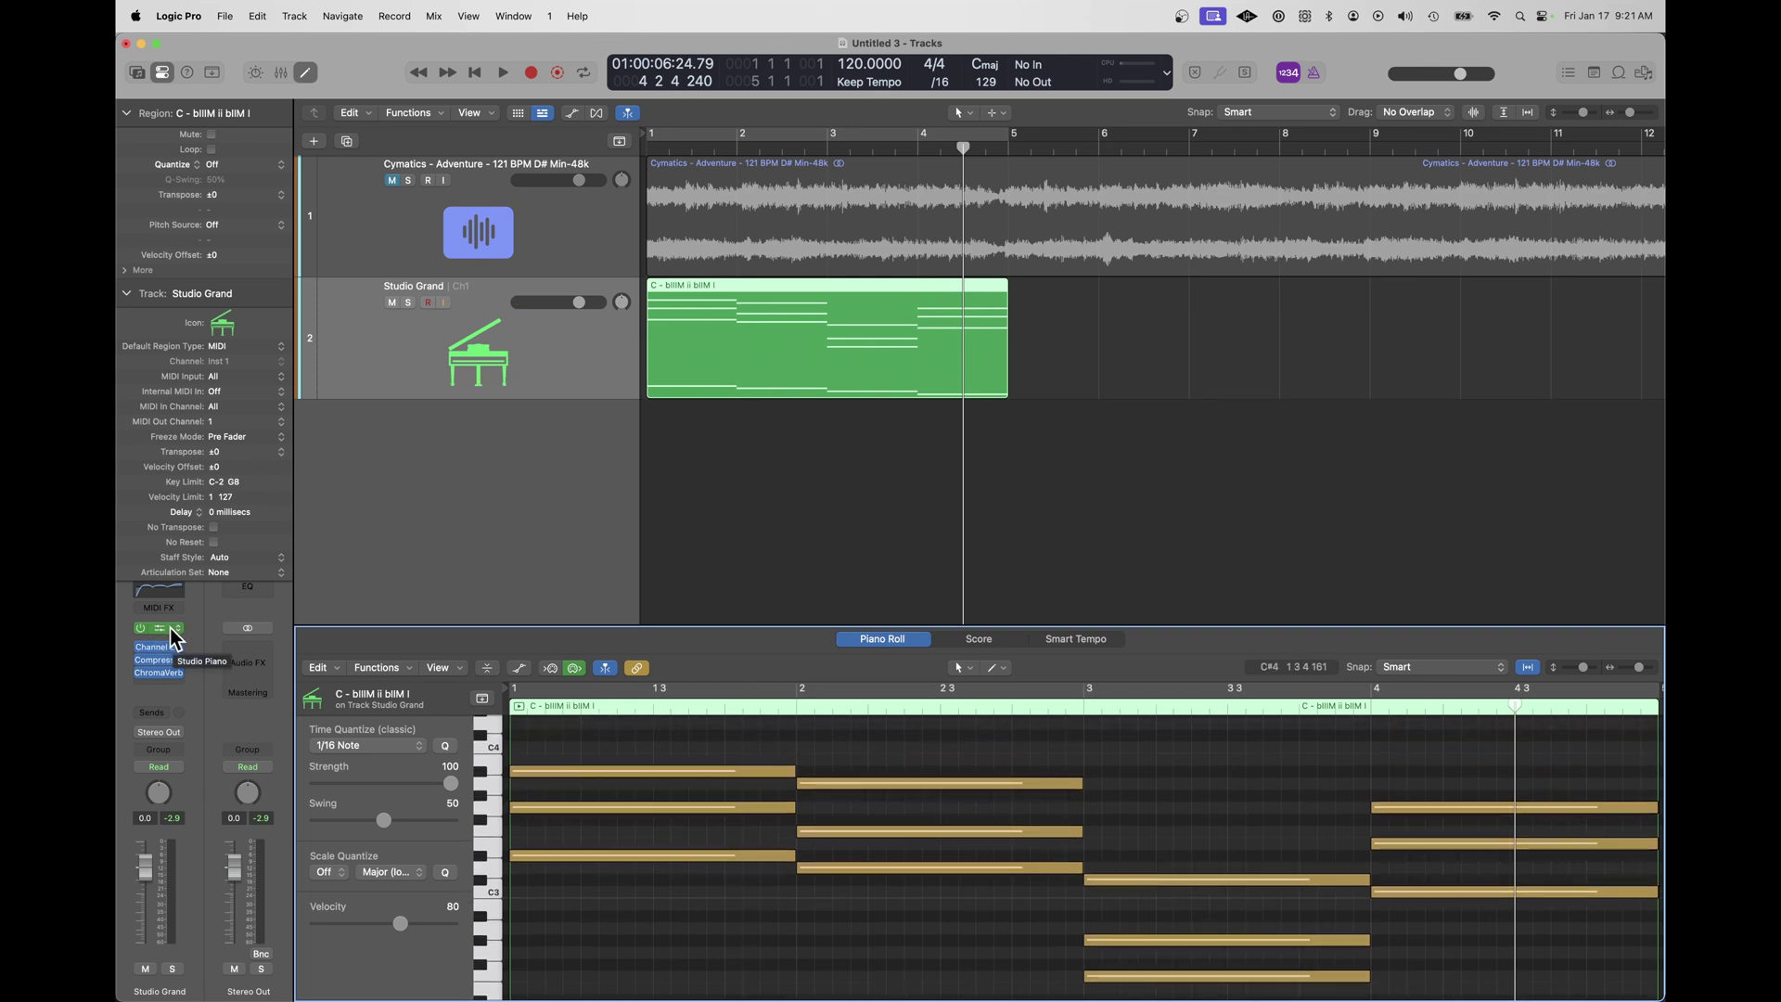
{"action": "key", "text": "y"}
{"action": "left_click", "coordinate": [286, 382]}
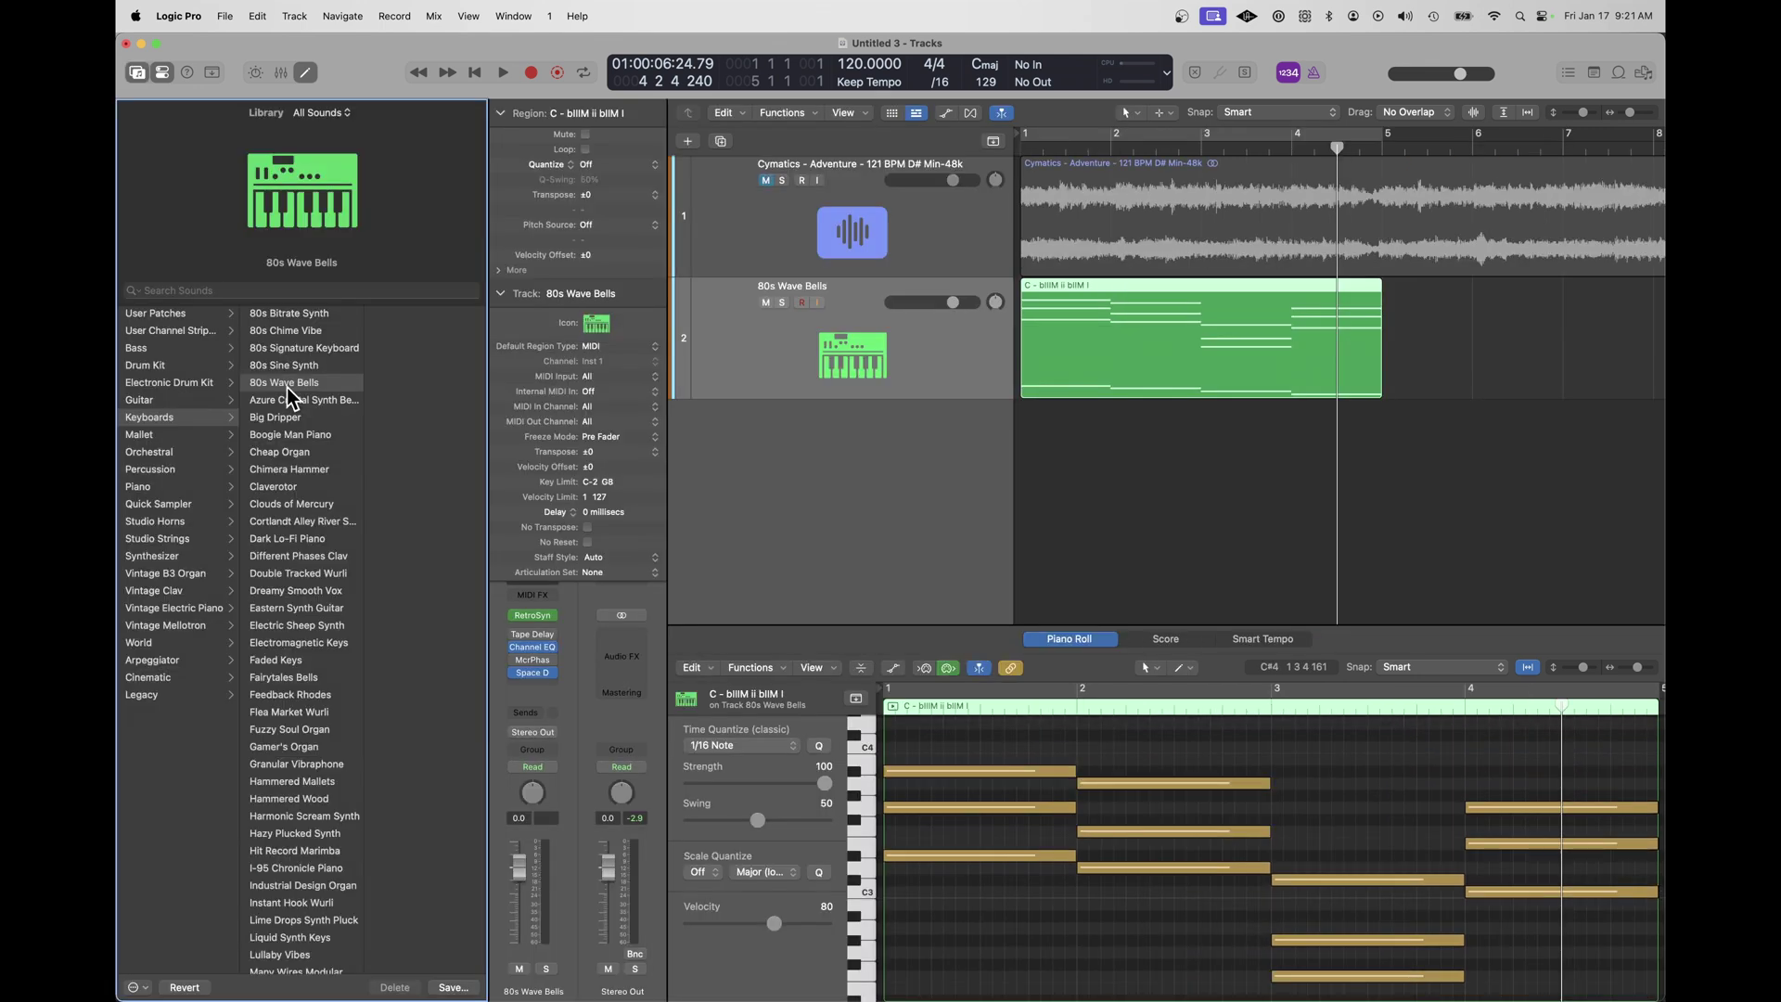
{"action": "key", "text": "space"}
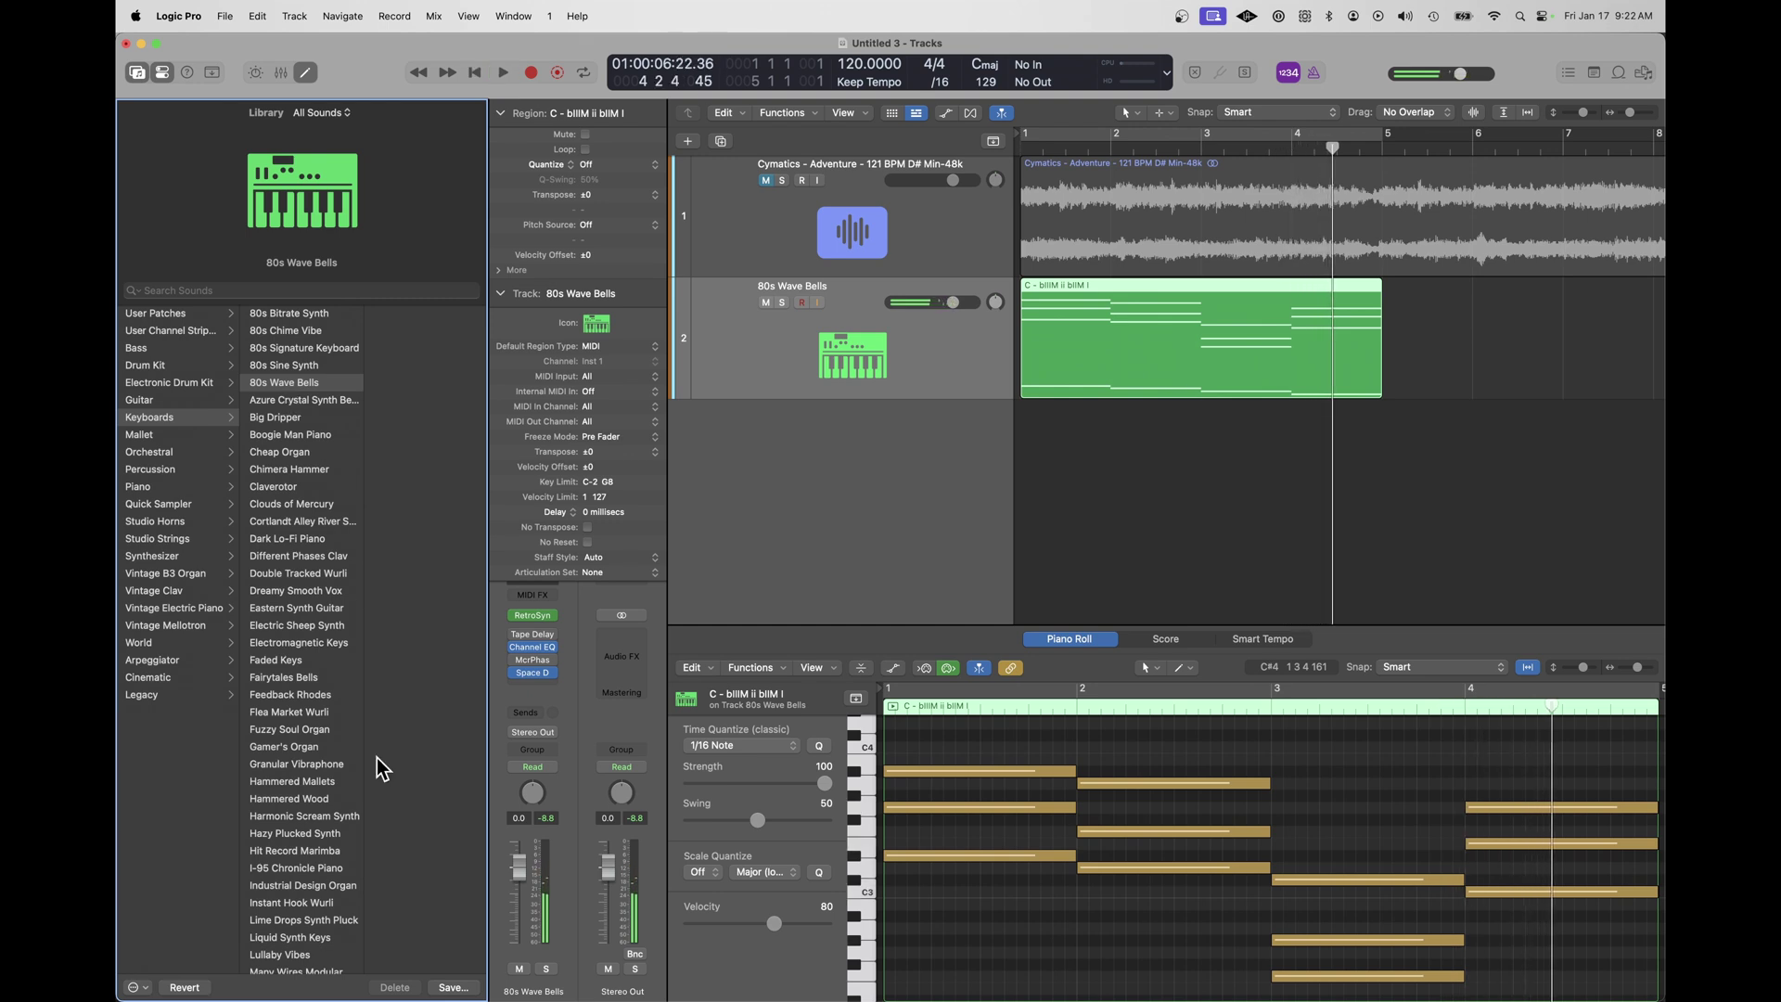
{"action": "left_click", "coordinate": [340, 816]}
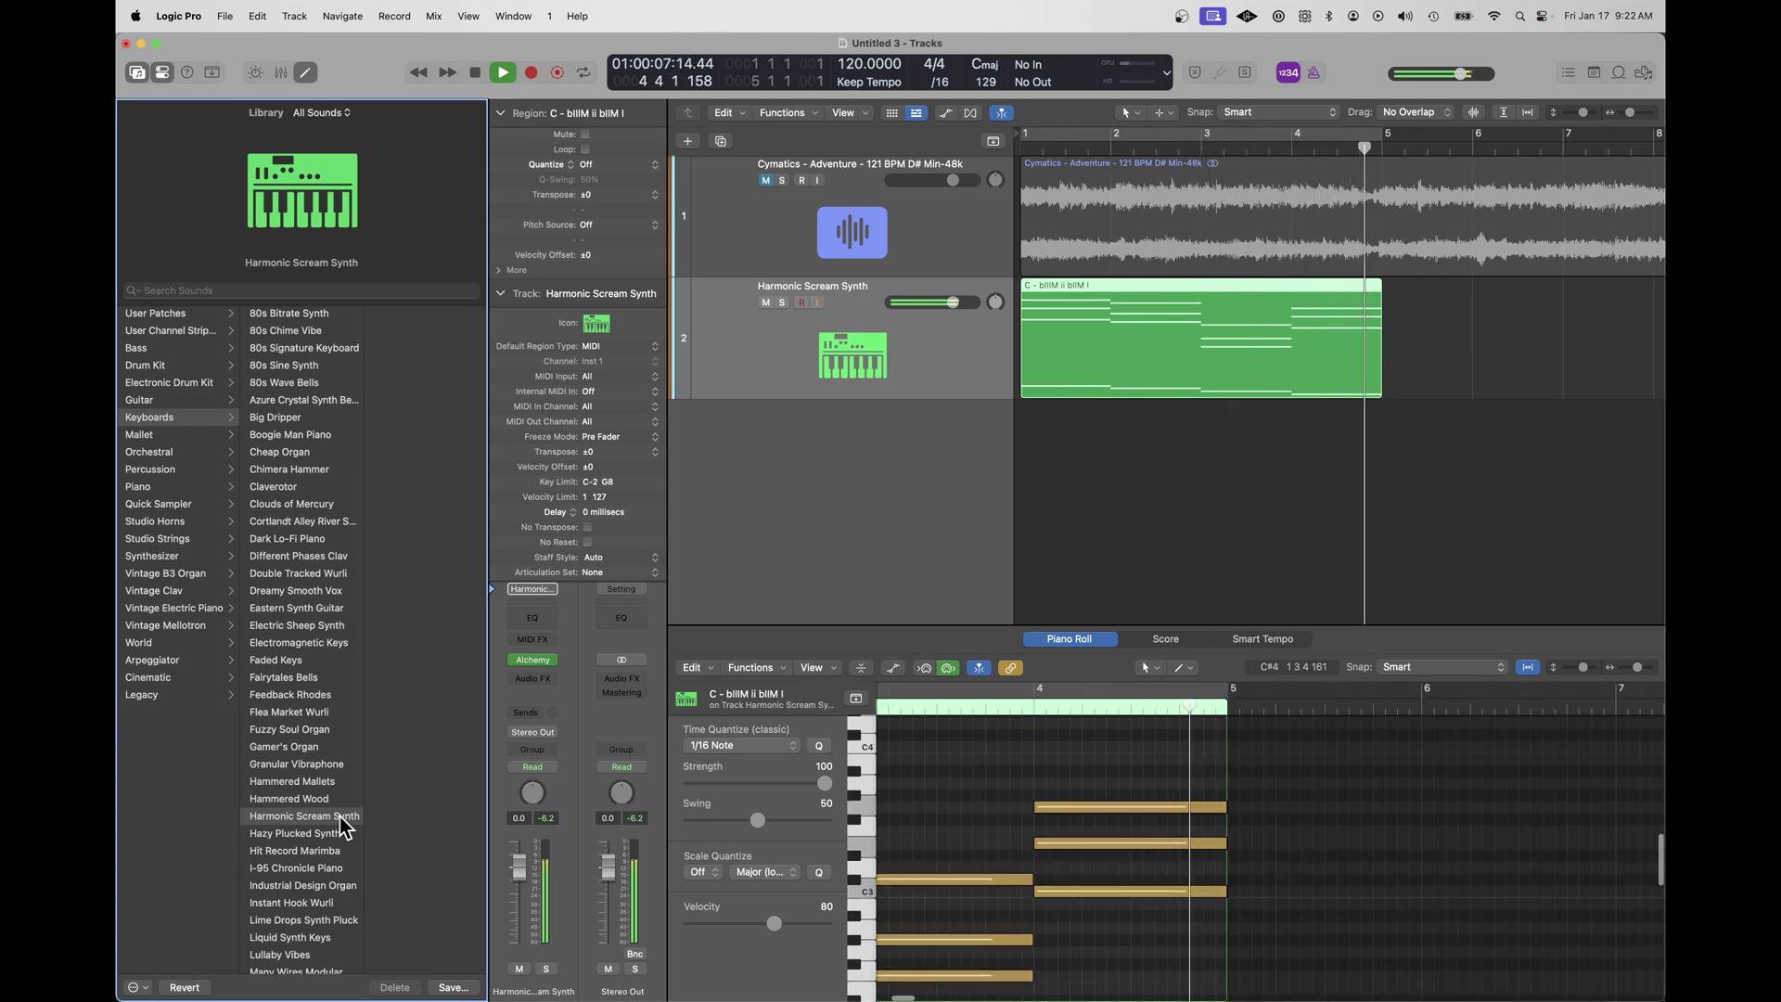
{"action": "key", "text": "space"}
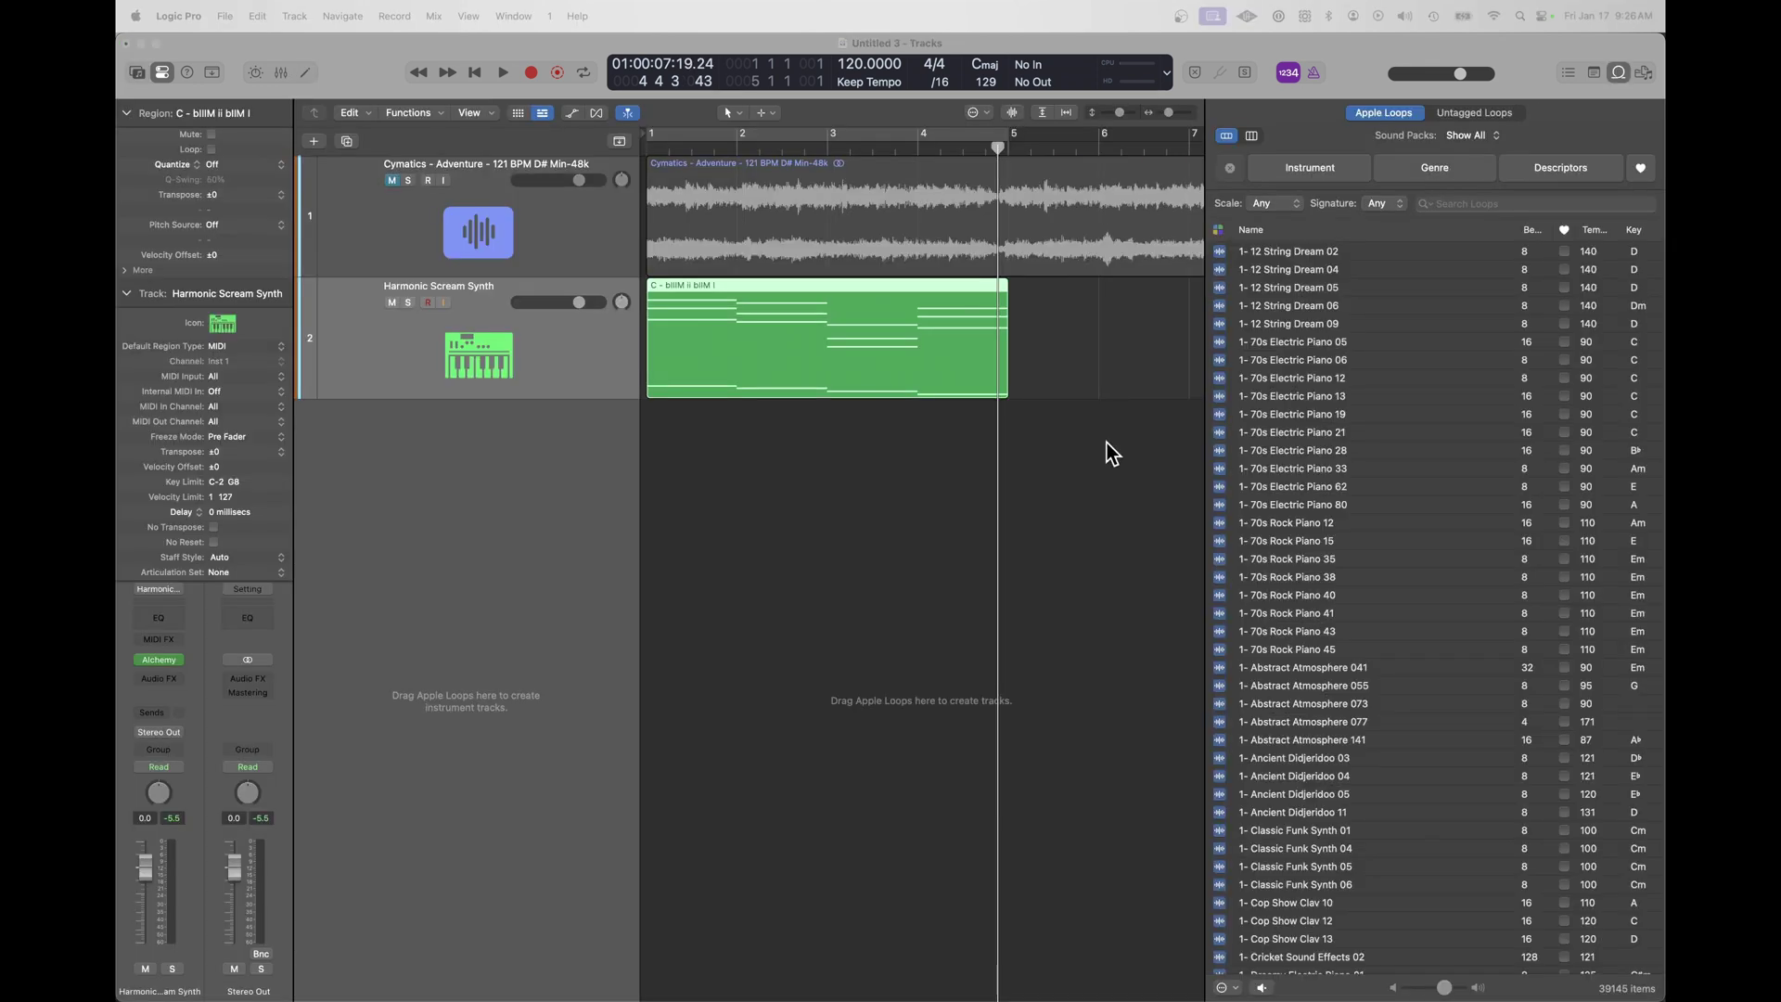
Filter the Loop Browser to MIDI Loops only and preview 12 String Dream 08.
{"action": "left_click", "coordinate": [1218, 232]}
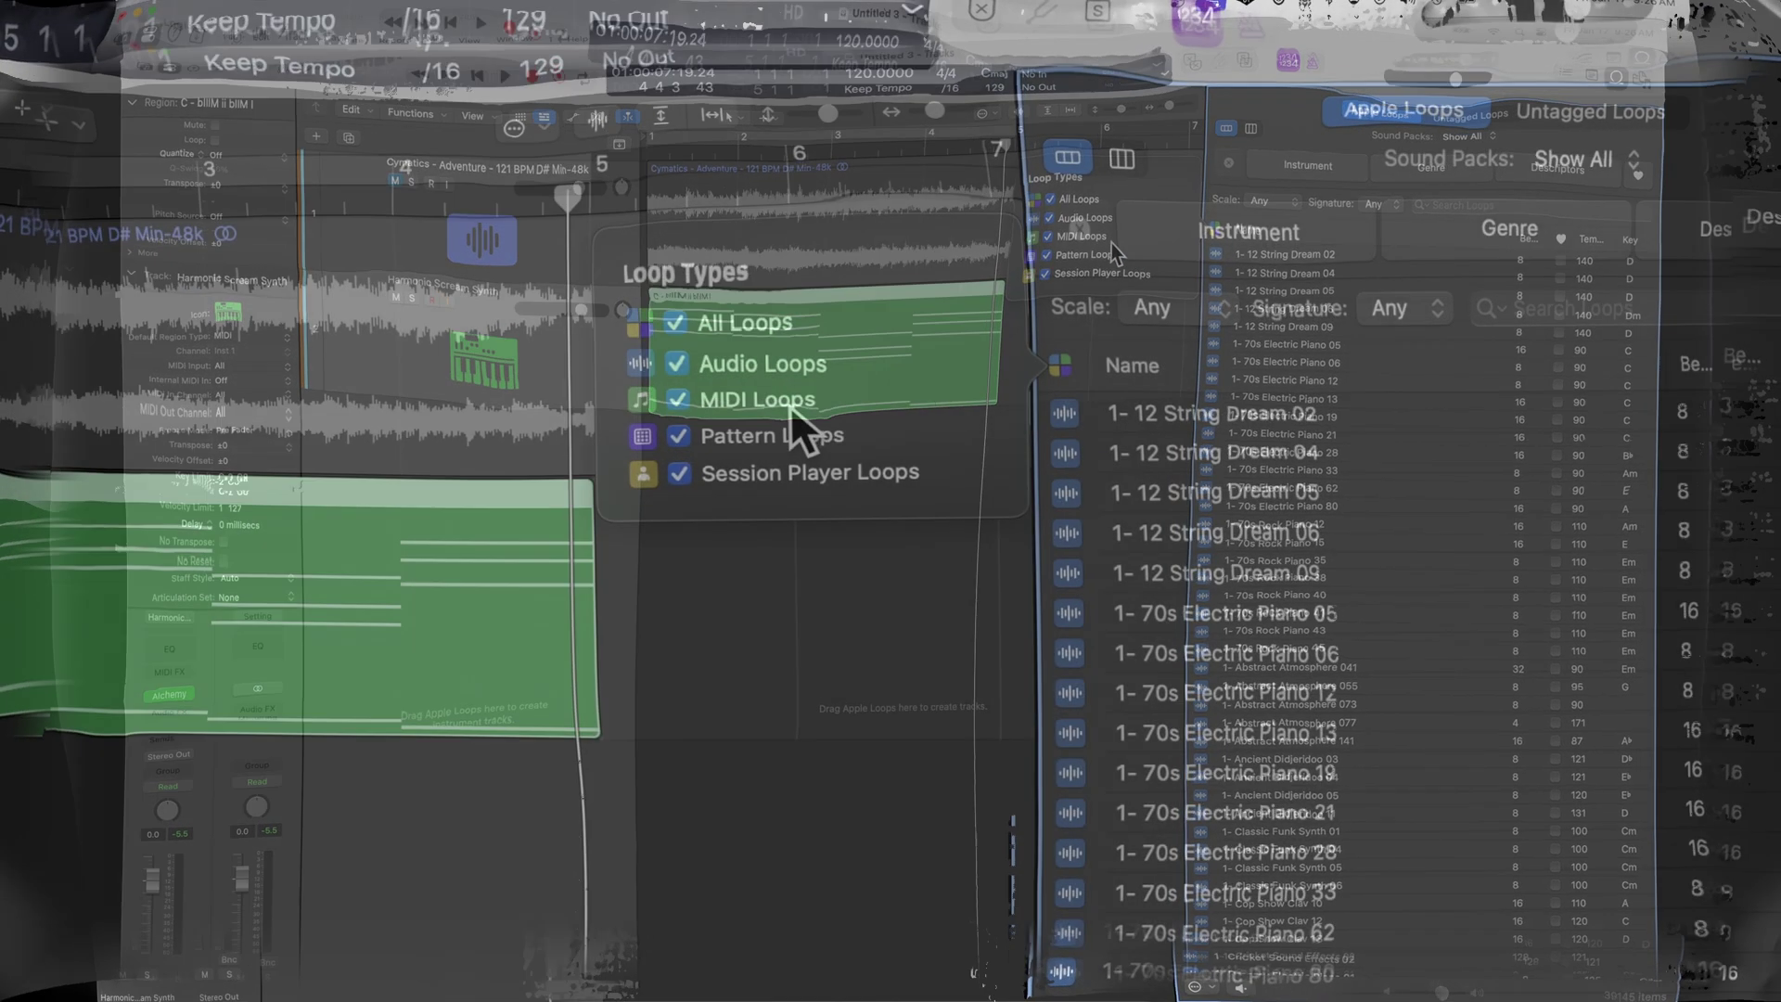
{"action": "left_click", "coordinate": [1085, 240]}
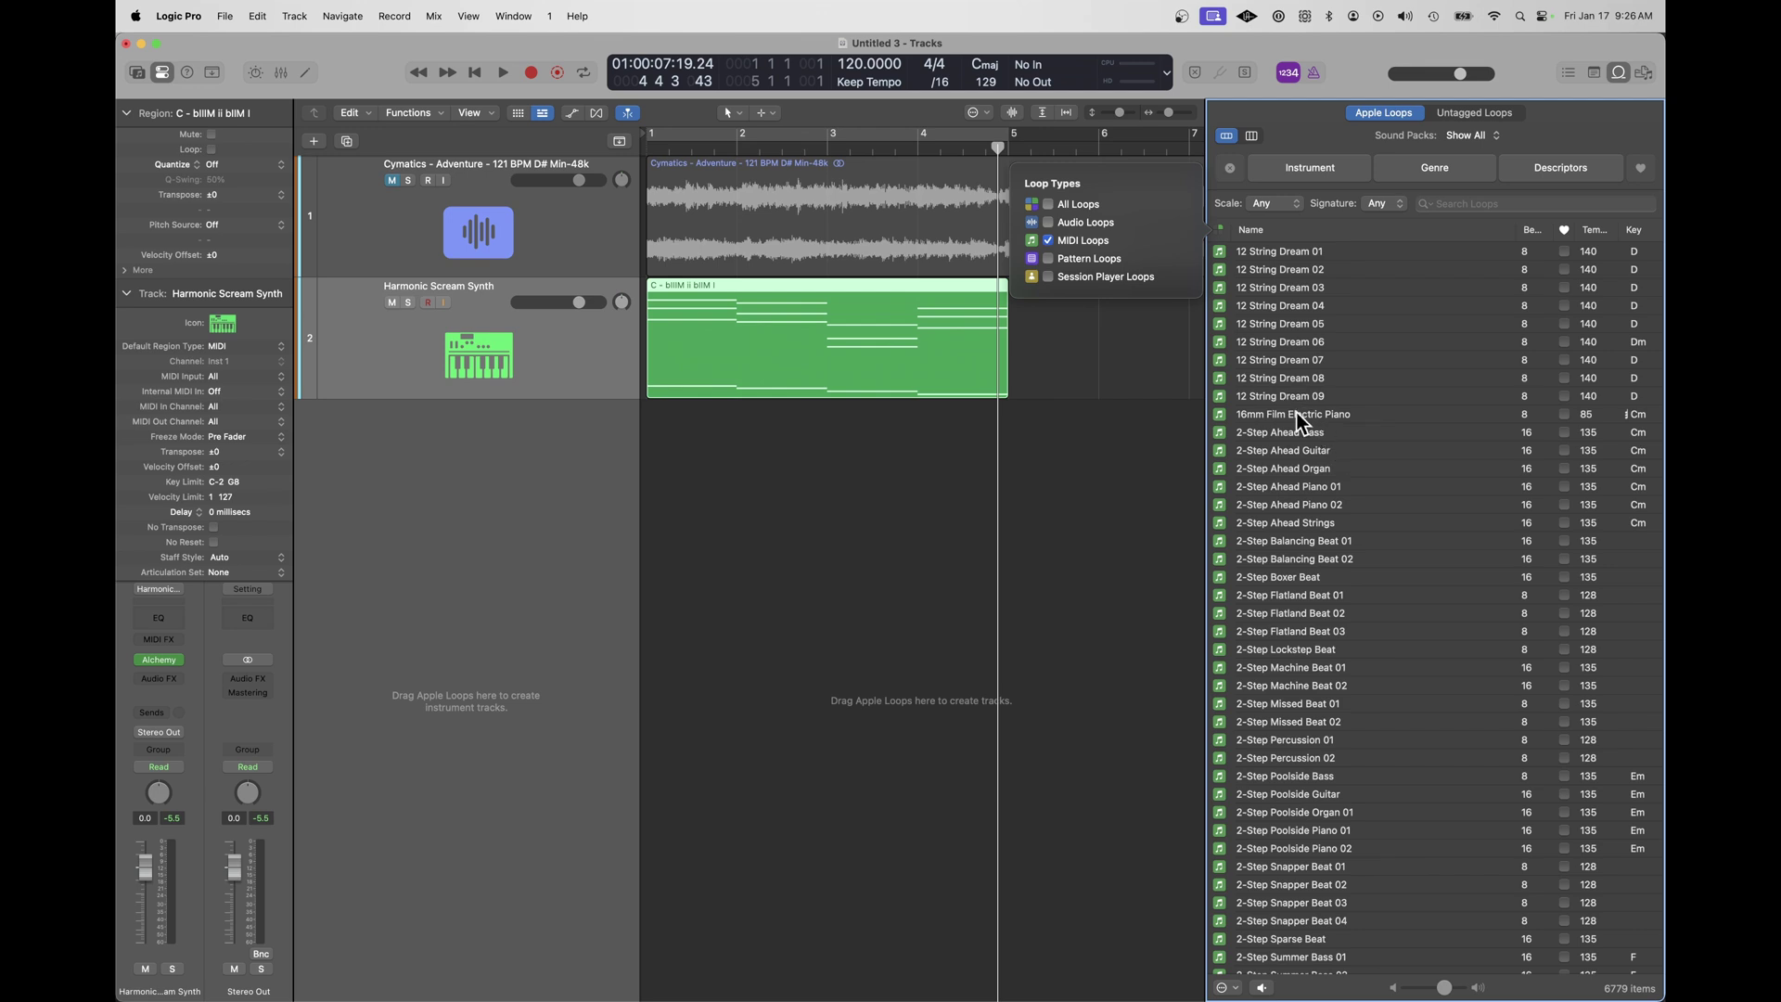
{"action": "left_click", "coordinate": [1295, 376]}
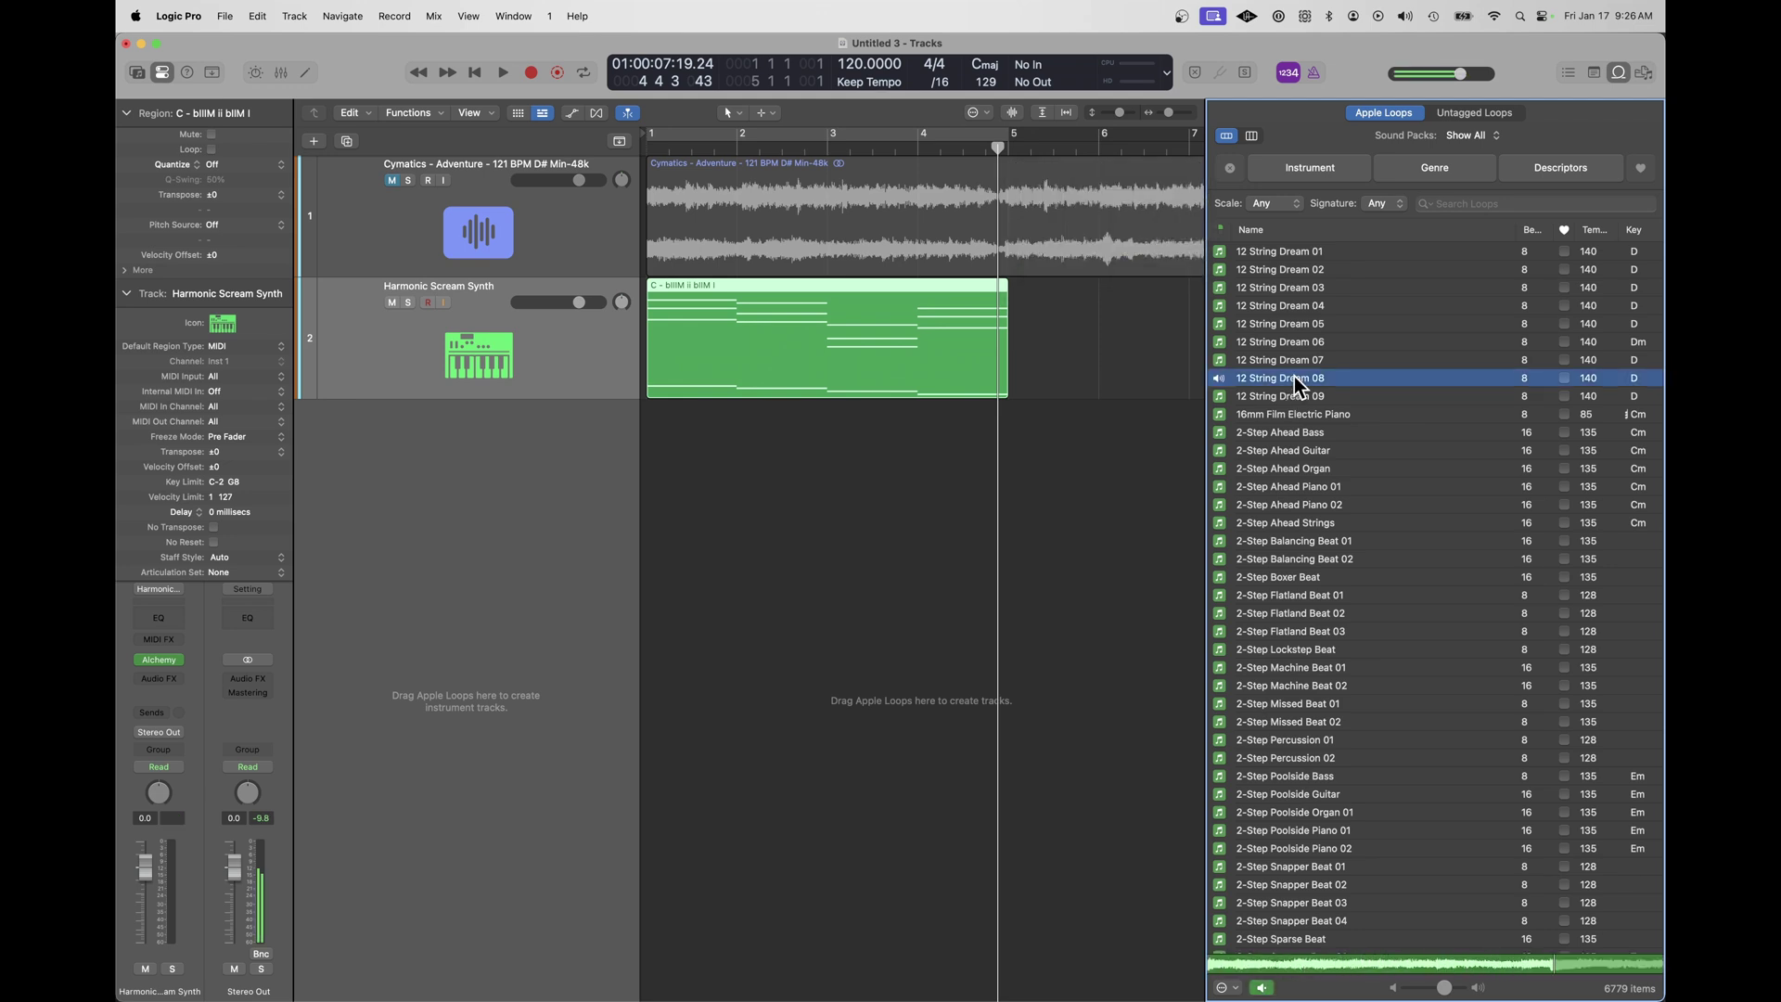
{"action": "left_click", "coordinate": [1294, 375]}
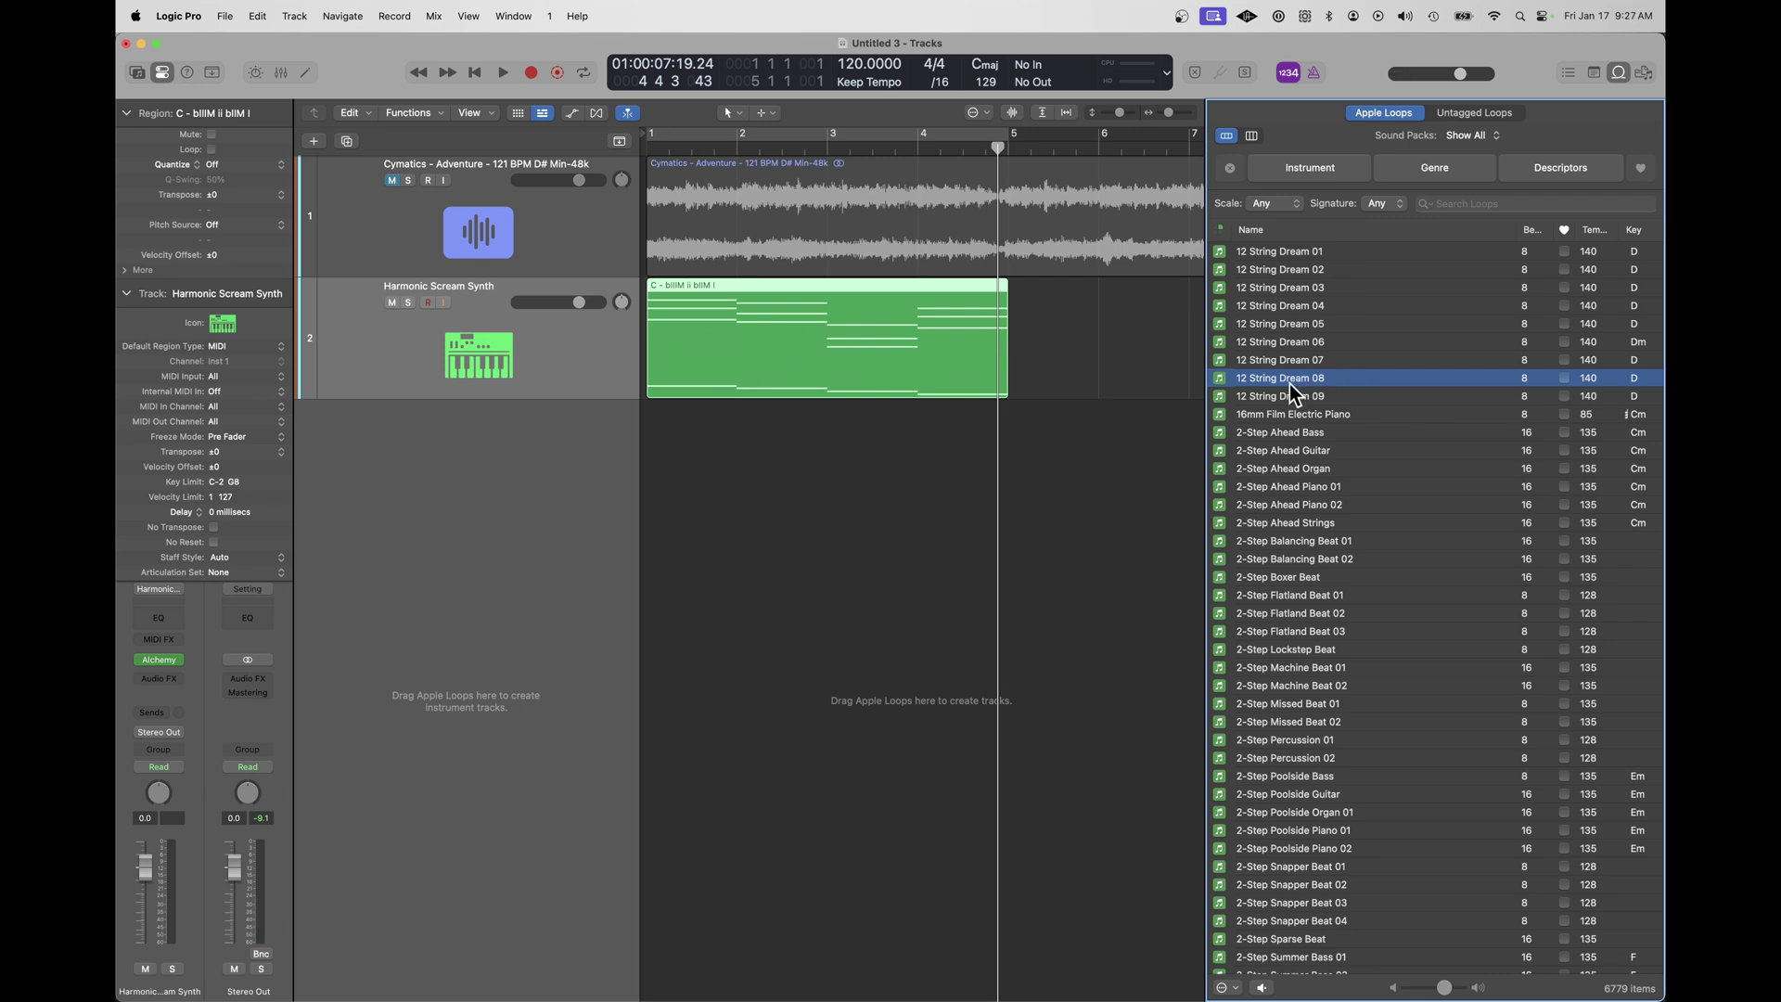
Add 12 String Dream 08 as a new track below track 2, solo it and play it.
{"action": "left_click_drag", "start_coordinate": [1294, 378], "coordinate": [656, 464]}
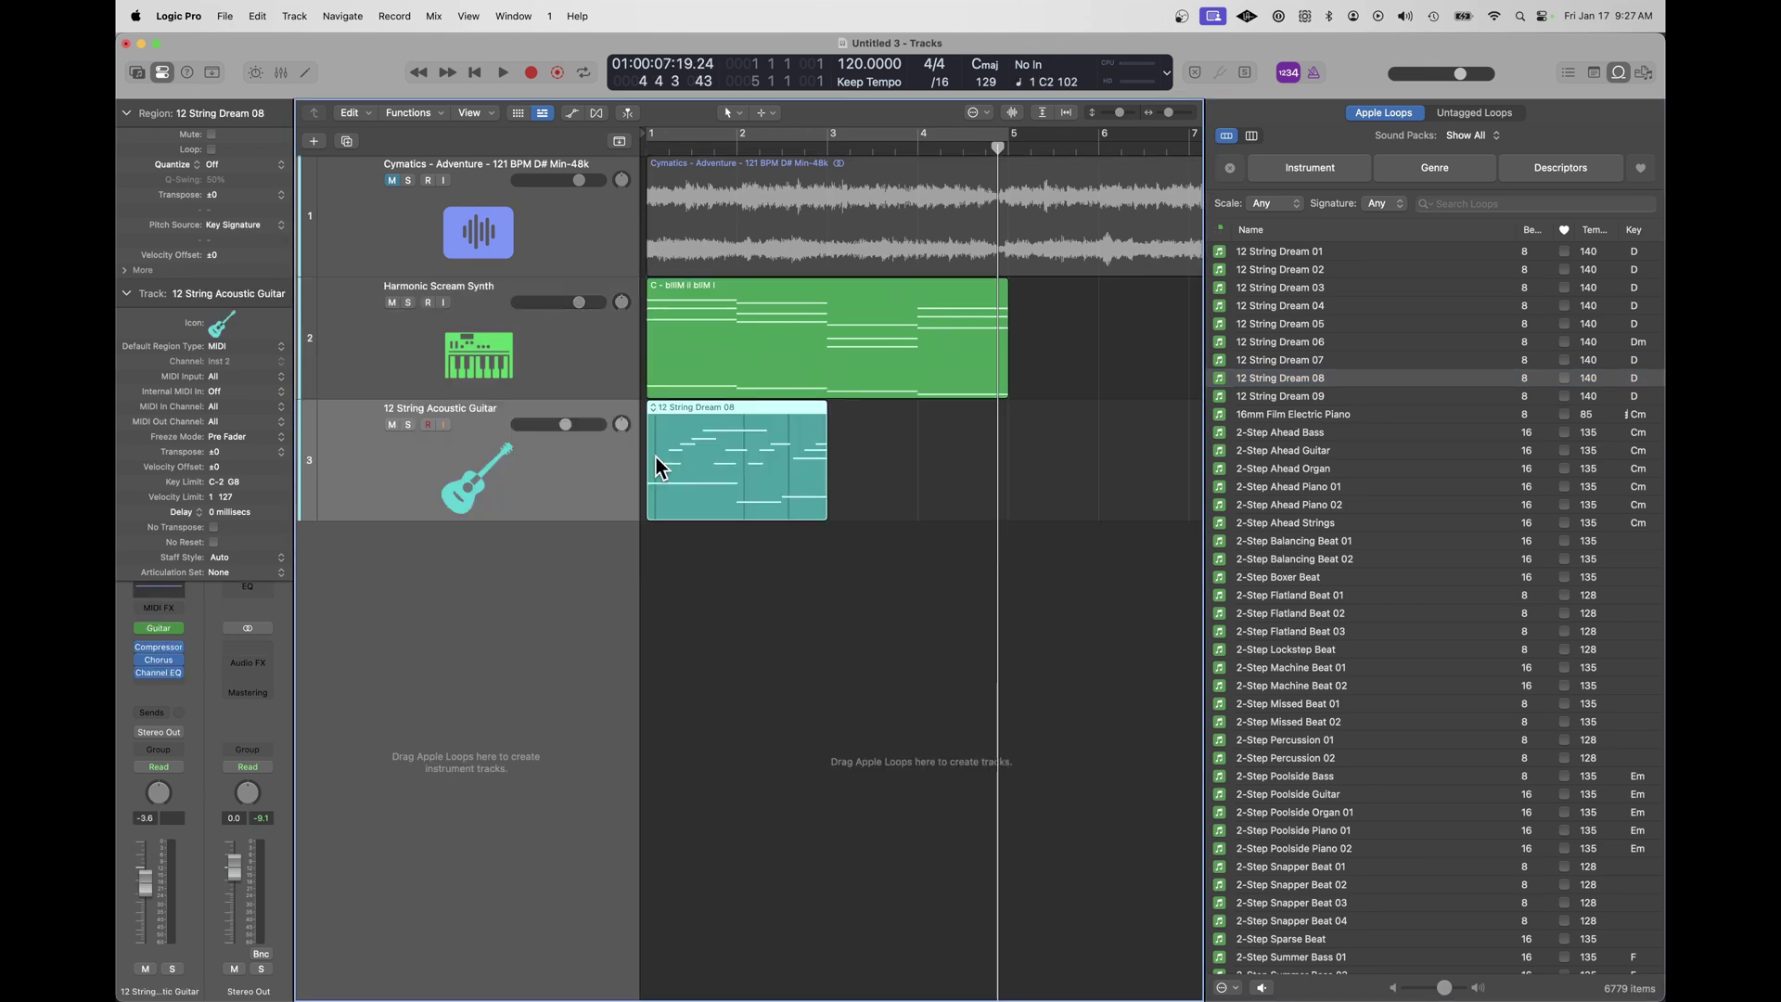
{"action": "left_click", "coordinate": [409, 425]}
{"action": "key", "text": "space"}
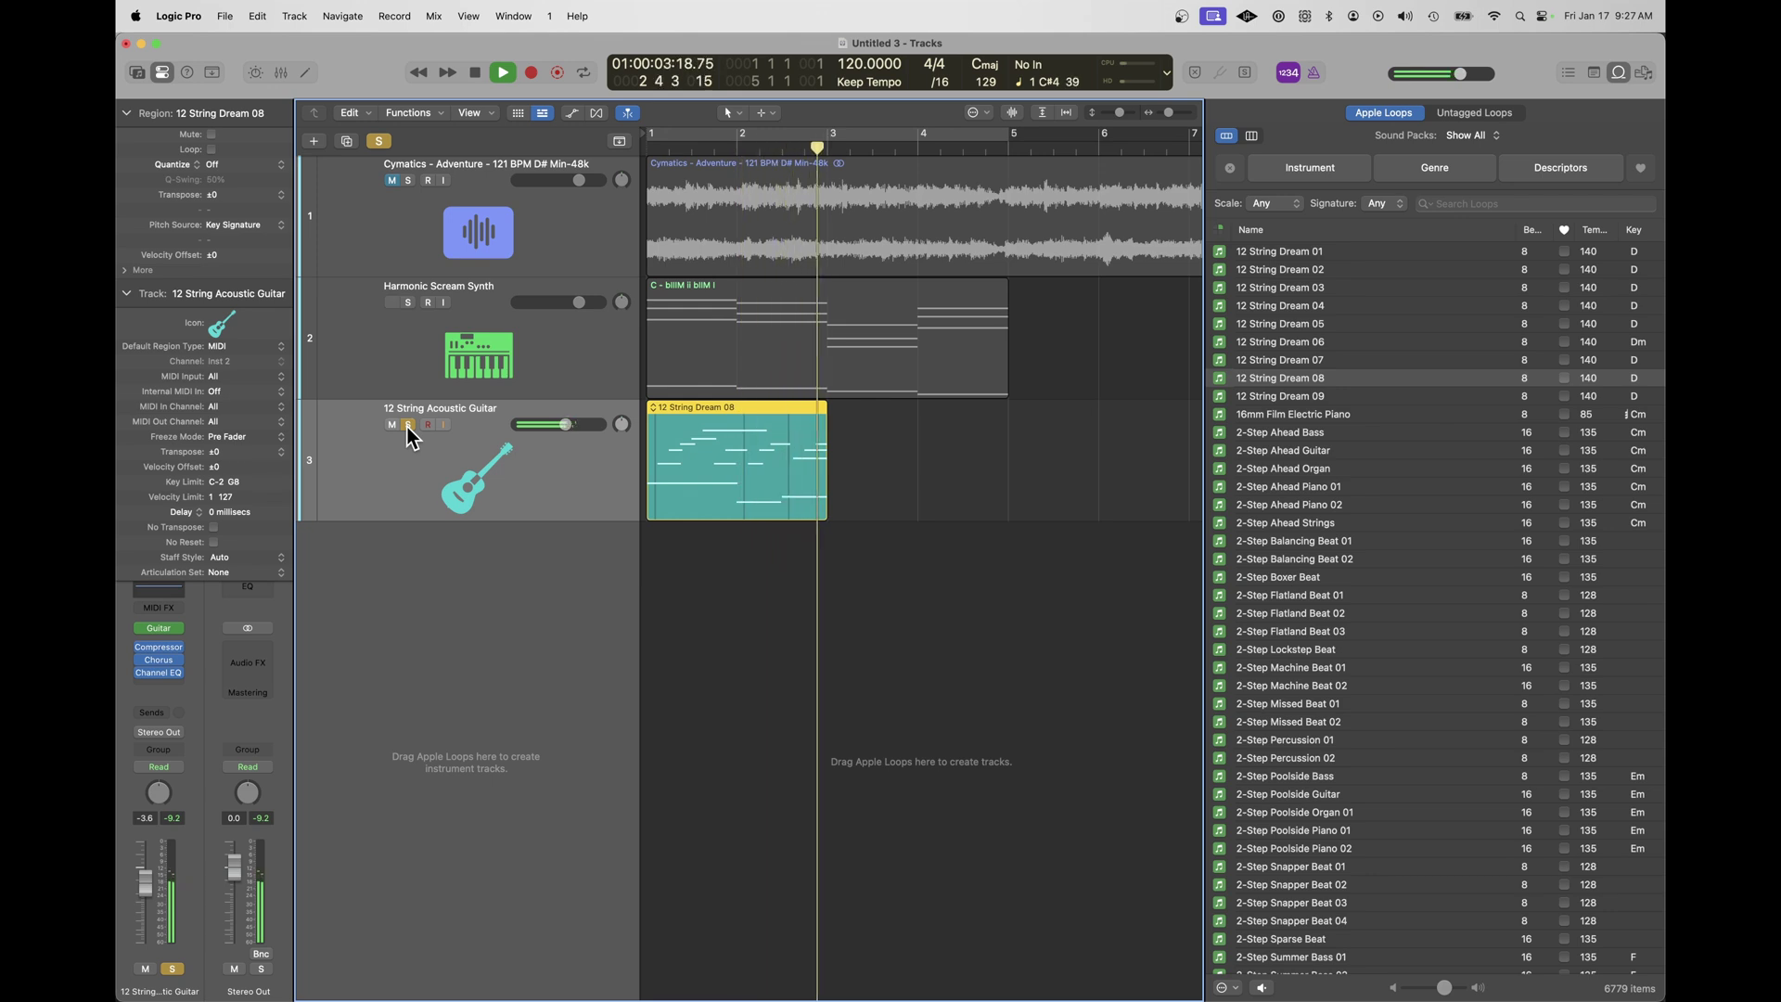
{"action": "key", "text": "space"}
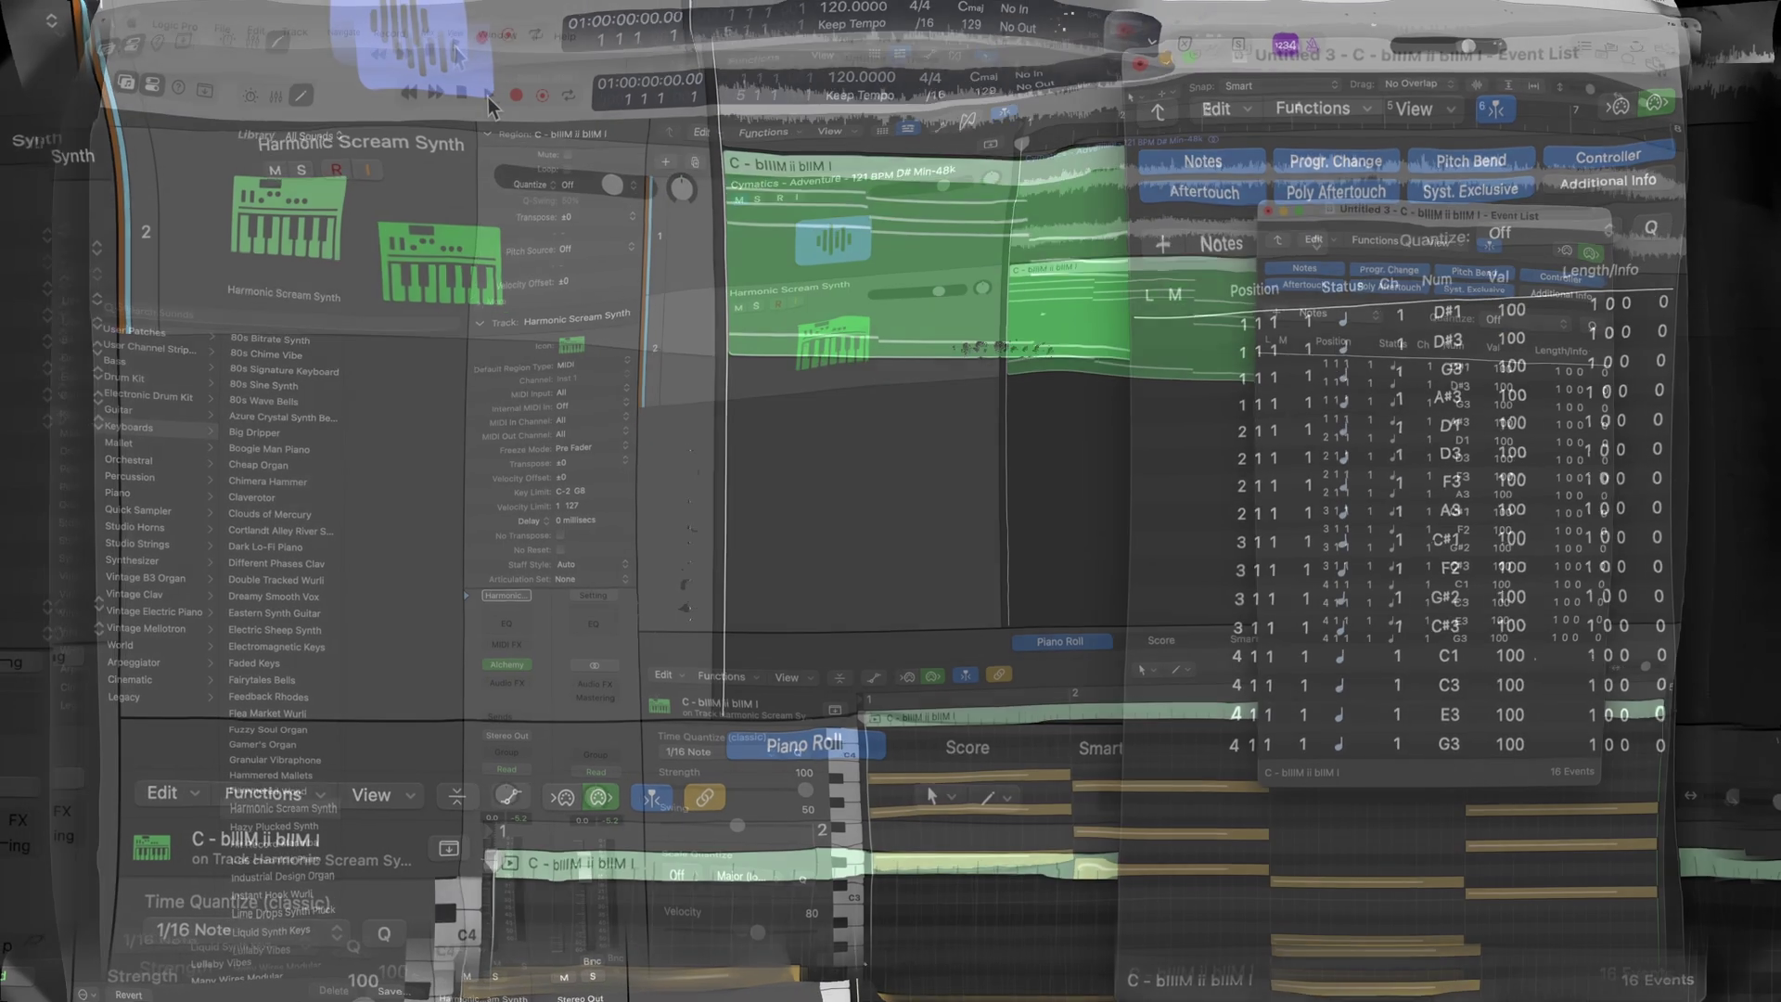
Play the chord progression from the Event List and stop it.
{"action": "left_click", "coordinate": [501, 76]}
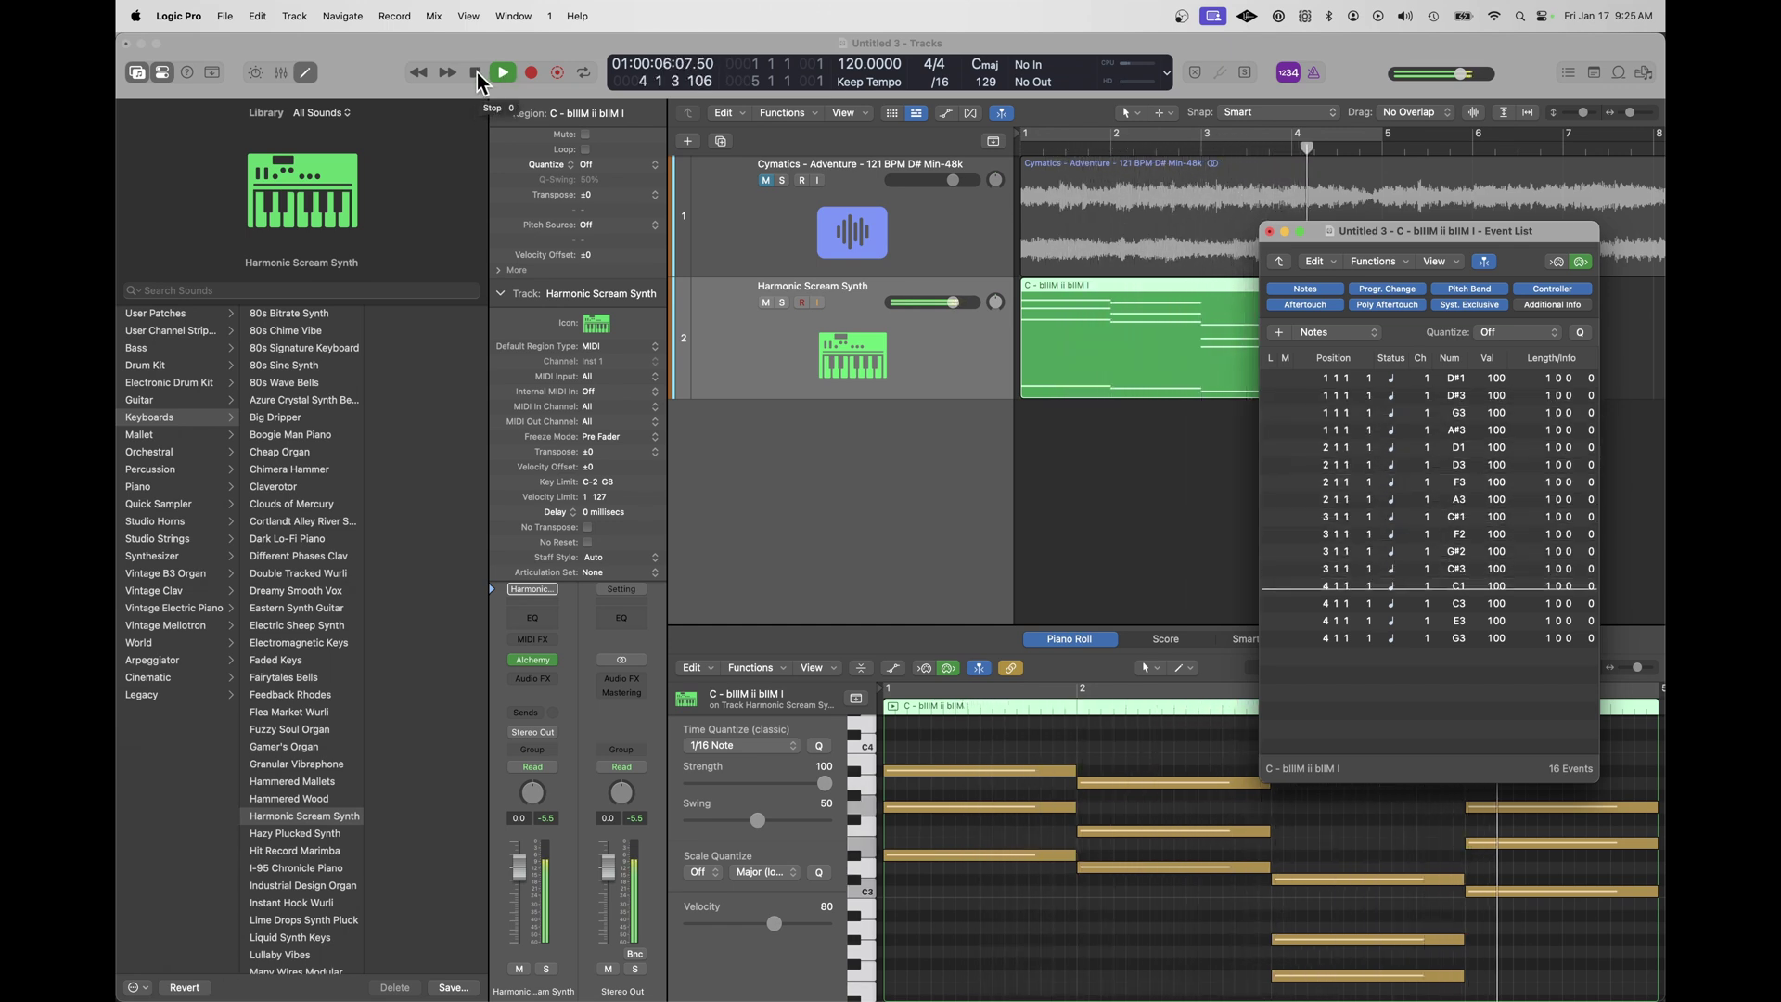
{"action": "left_click", "coordinate": [477, 72]}
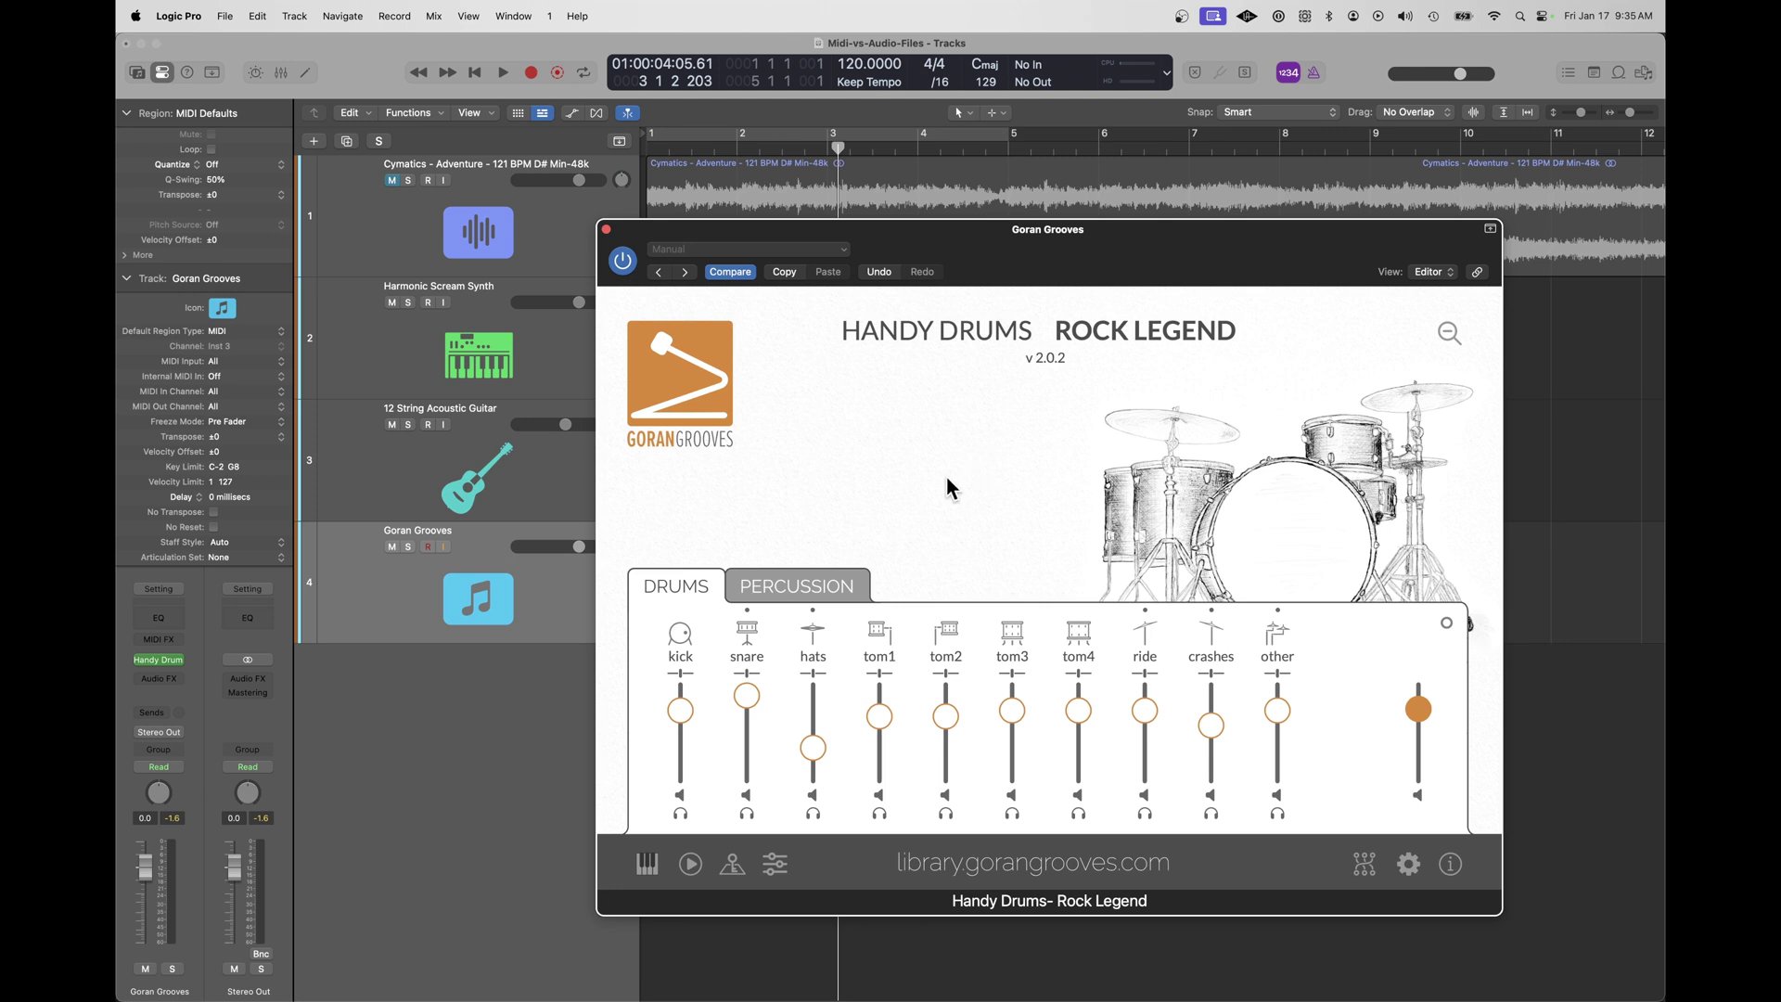
Browse Goran Grooves MIDI loops and preview Funk Groove#058A and #061A fatback-hats.
{"action": "left_click", "coordinate": [692, 863]}
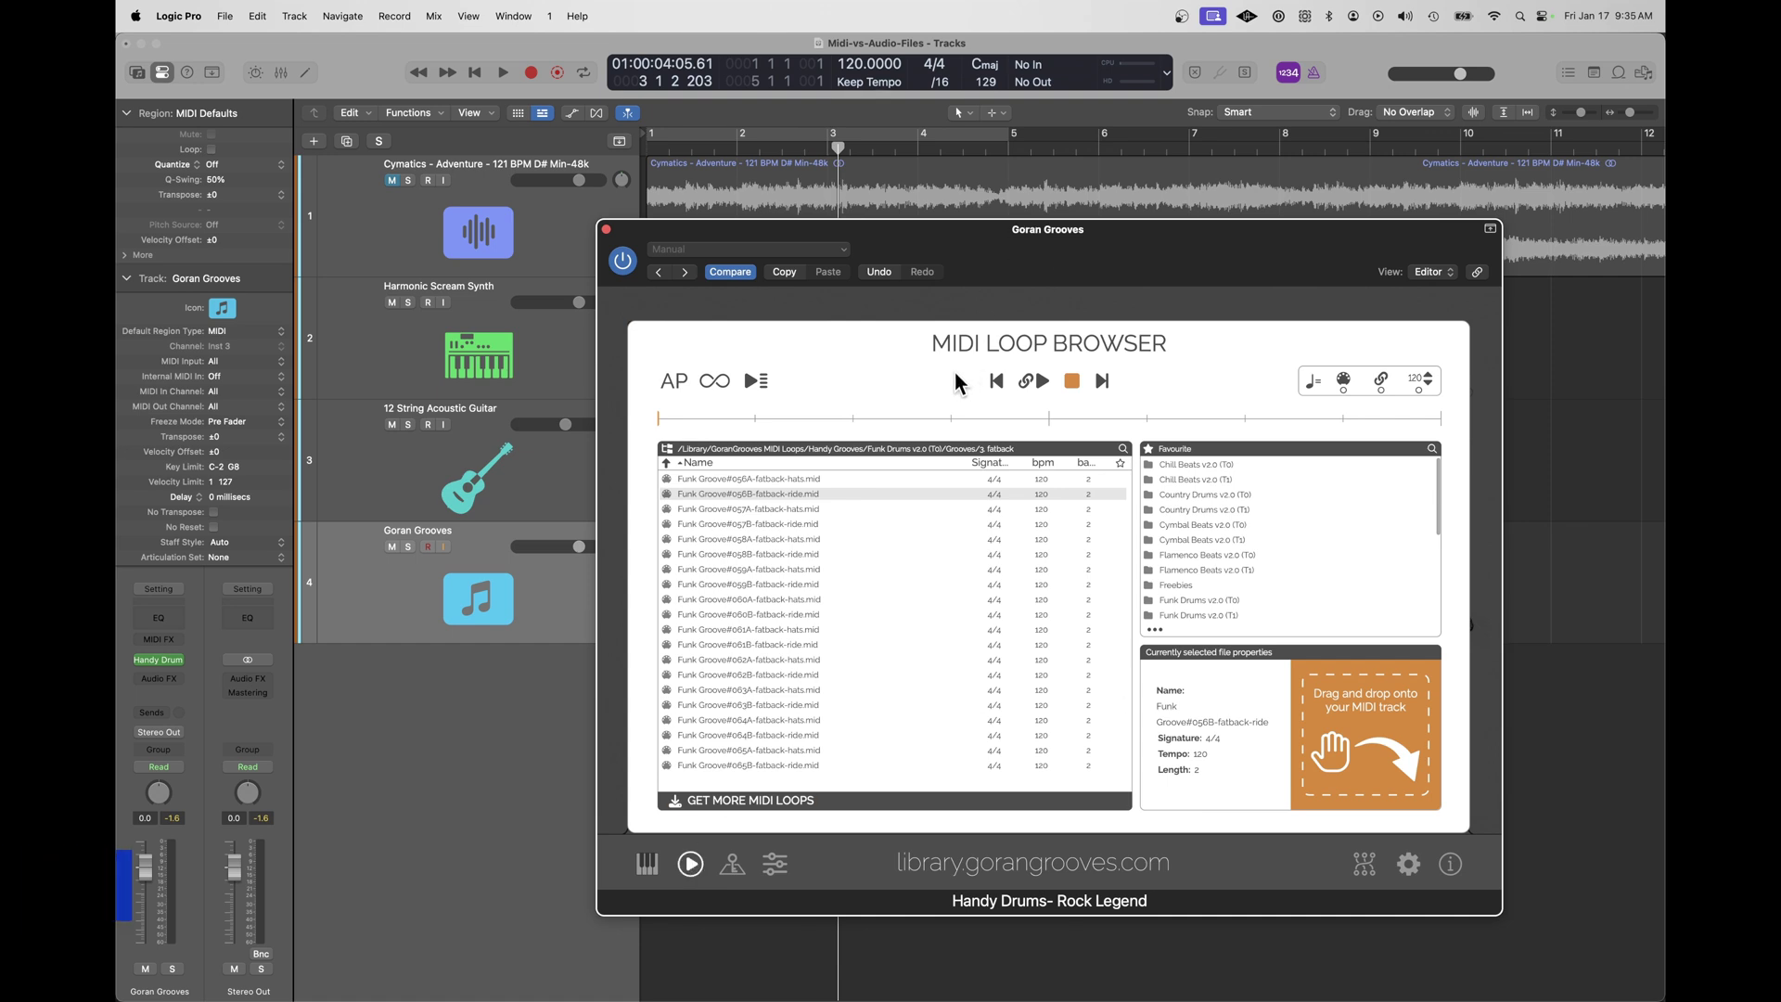
{"action": "left_click", "coordinate": [1043, 381]}
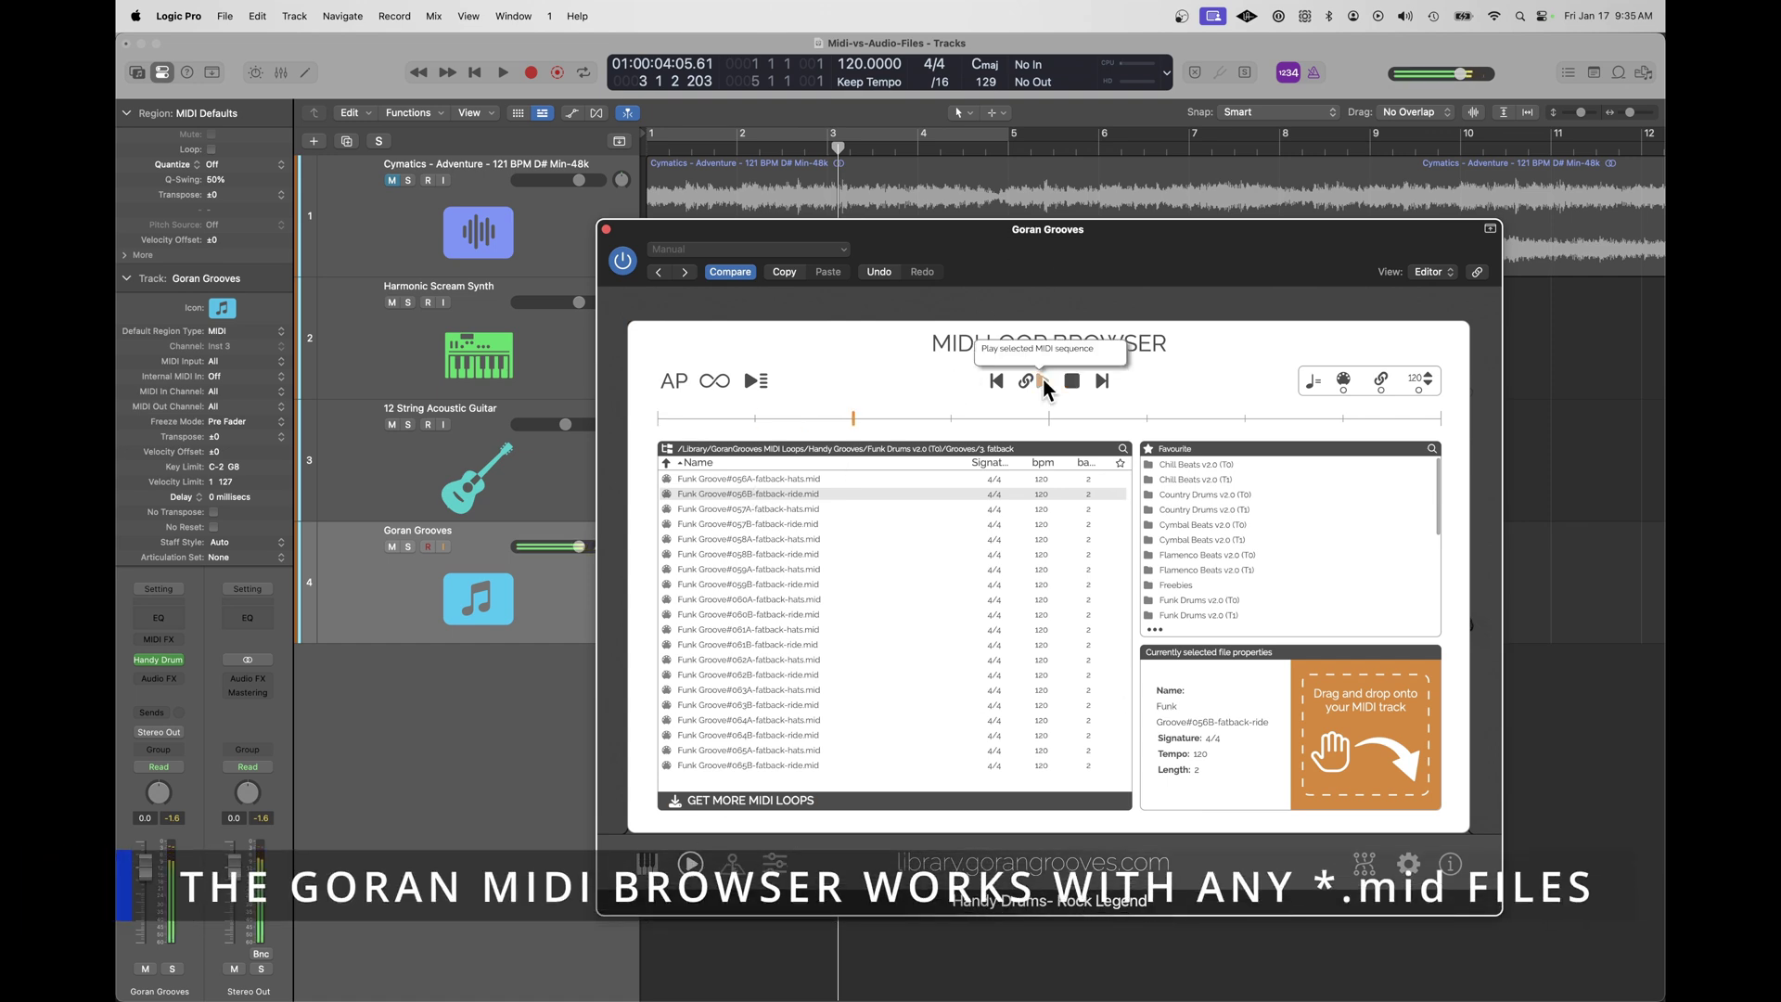
{"action": "left_click", "coordinate": [793, 545]}
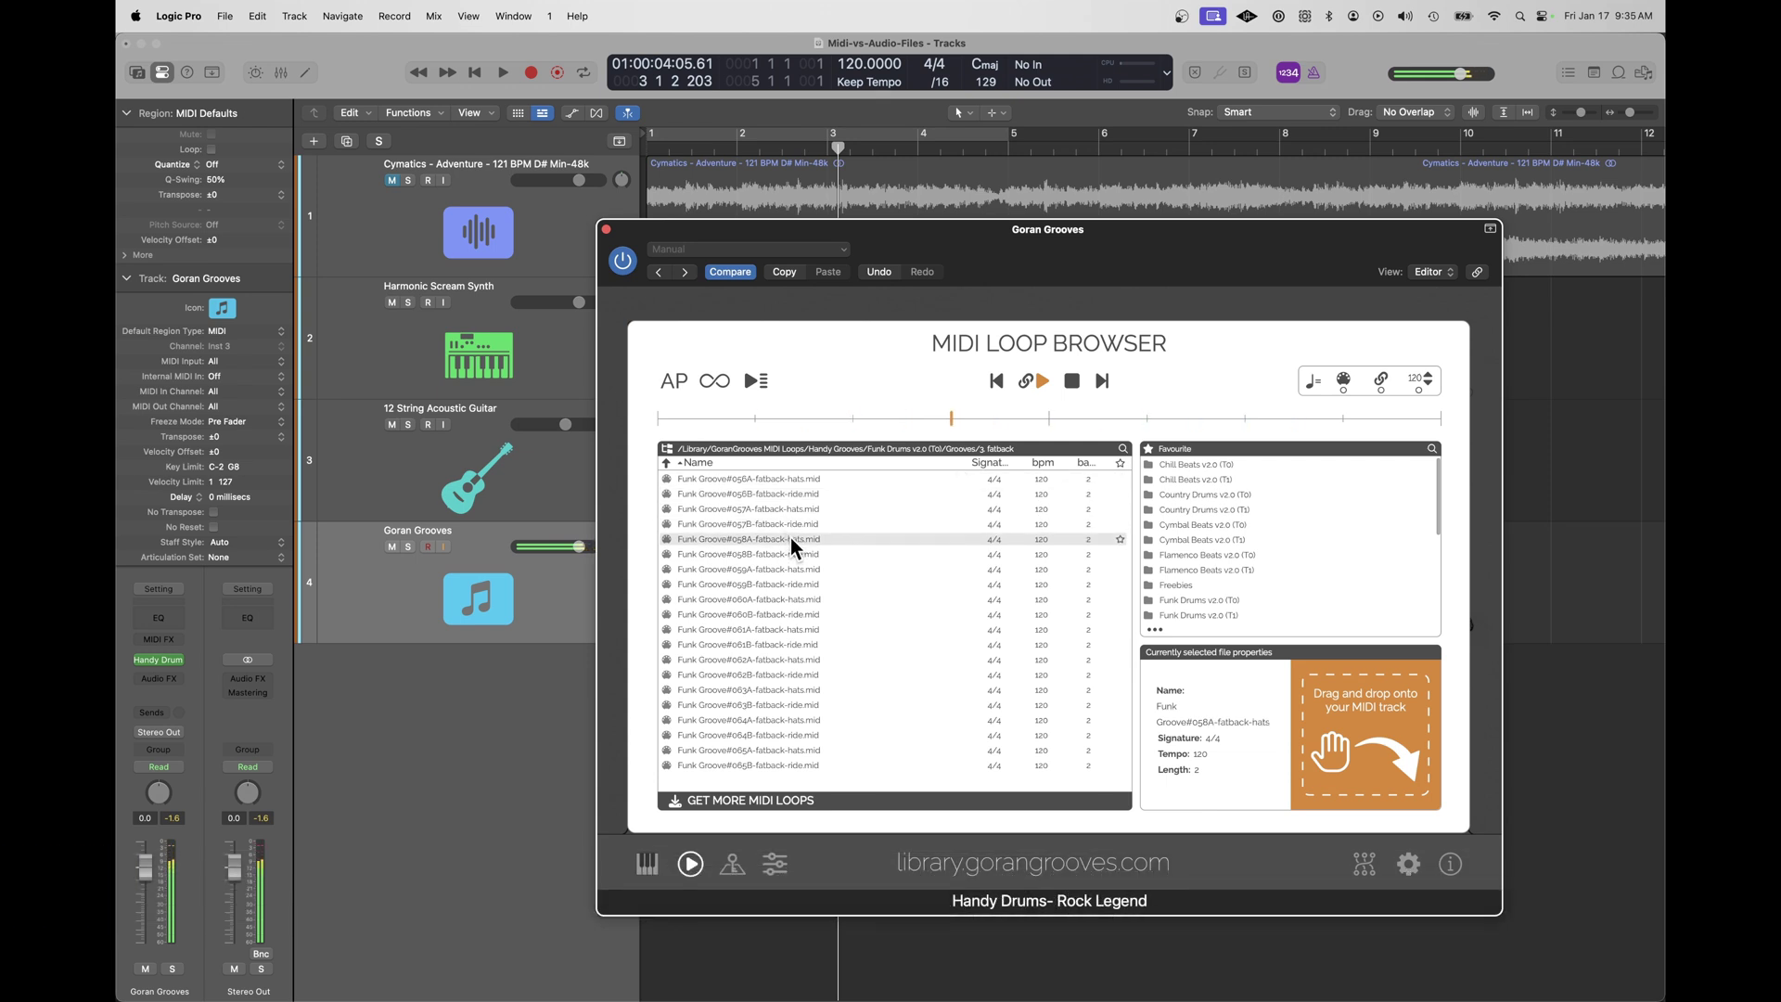
{"action": "left_click", "coordinate": [794, 632]}
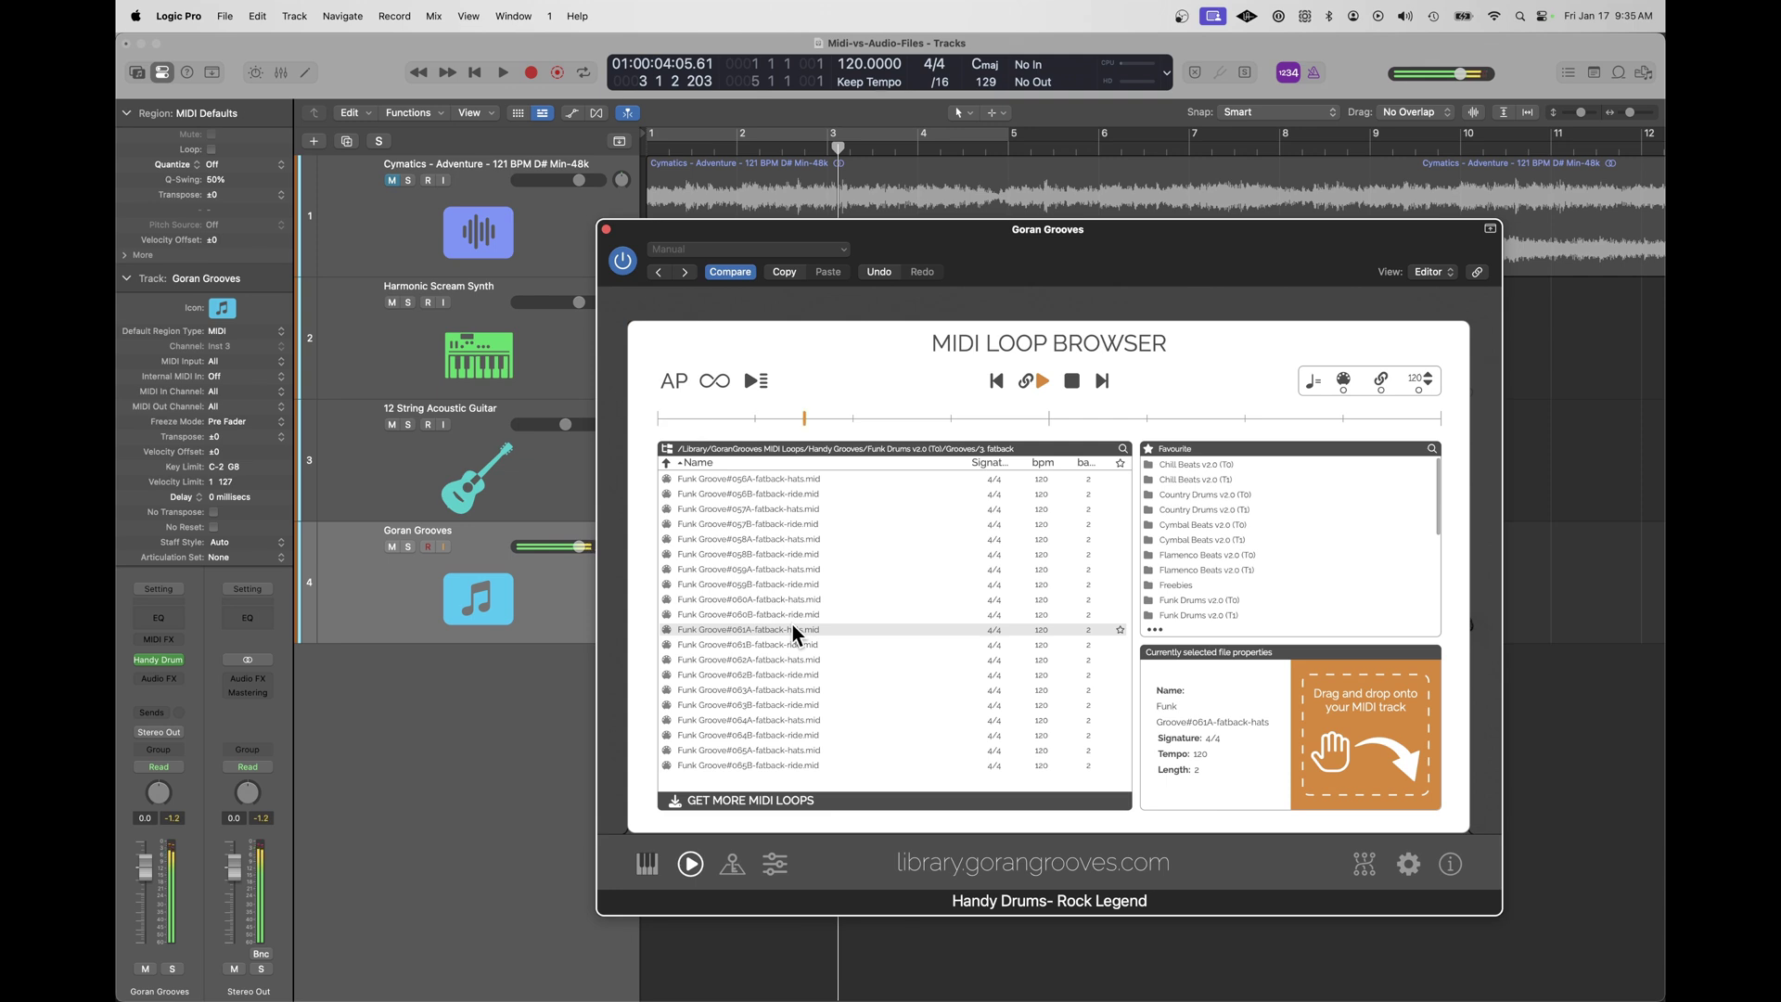
{"action": "left_click", "coordinate": [1073, 381]}
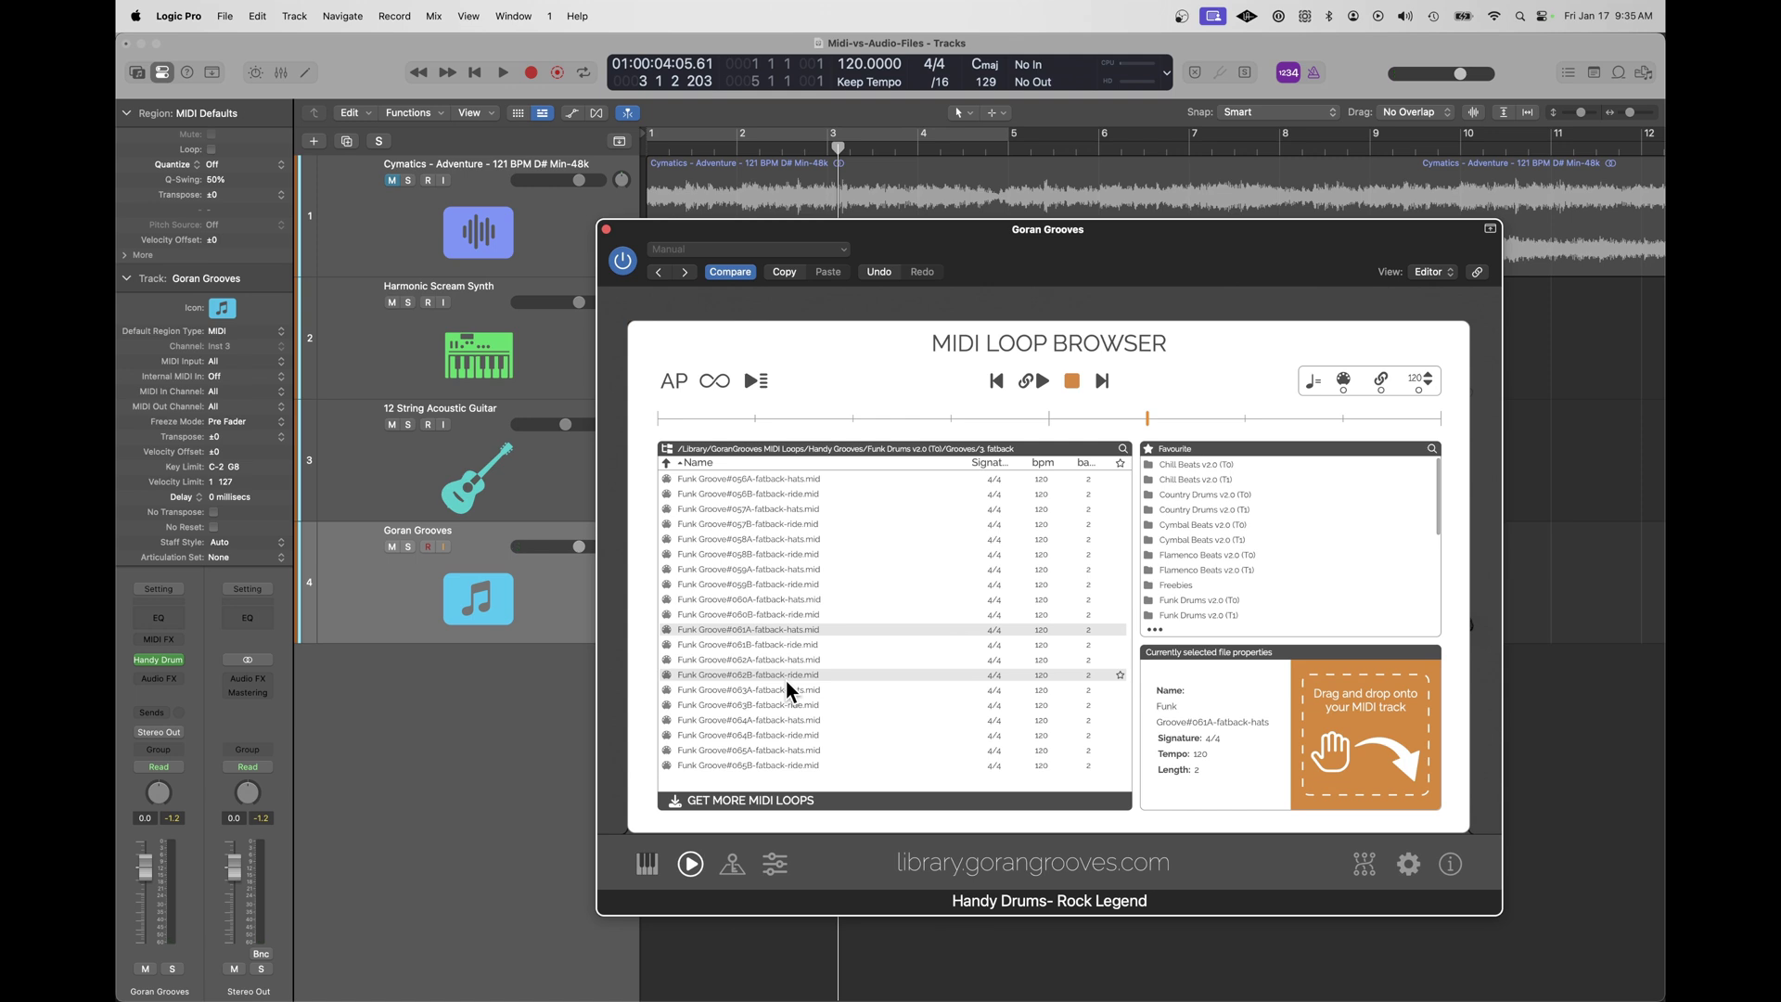
Place Funk Groove#061A-fatback-hats on the Goran Grooves track, solo it, play it and edit the region.
{"action": "left_click_drag", "start_coordinate": [786, 689], "coordinate": [648, 607]}
{"action": "left_click", "coordinate": [407, 547]}
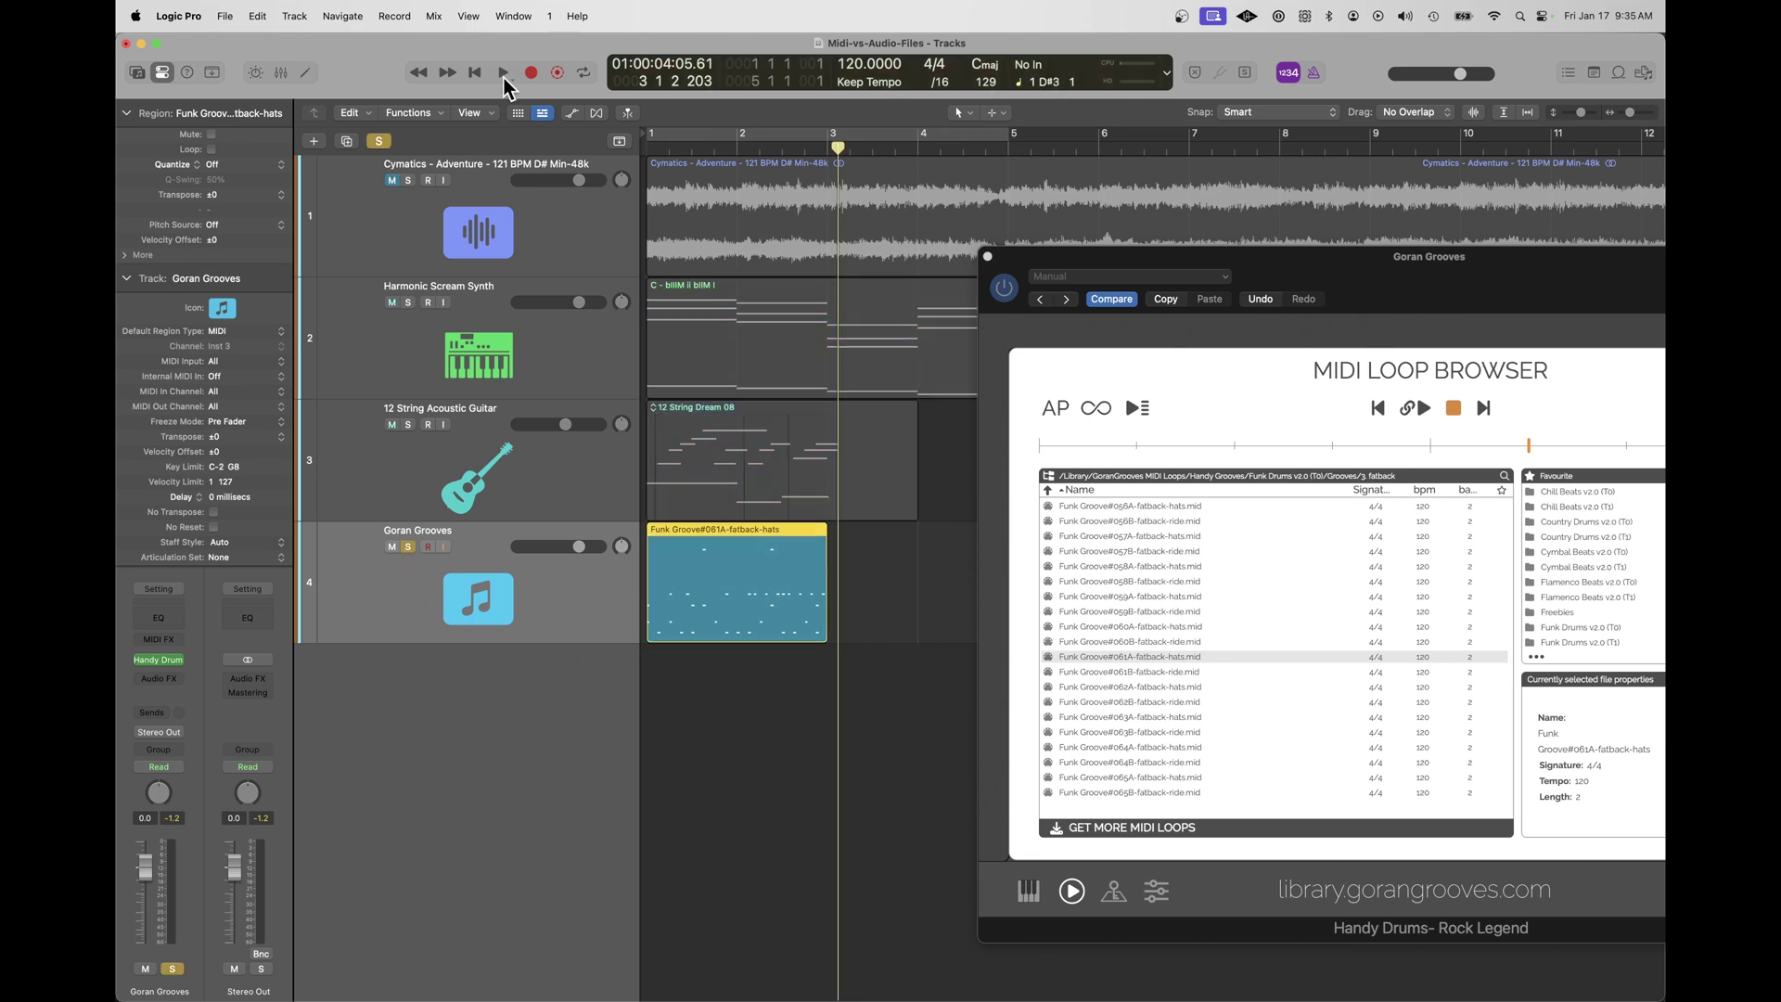
{"action": "left_click", "coordinate": [504, 74]}
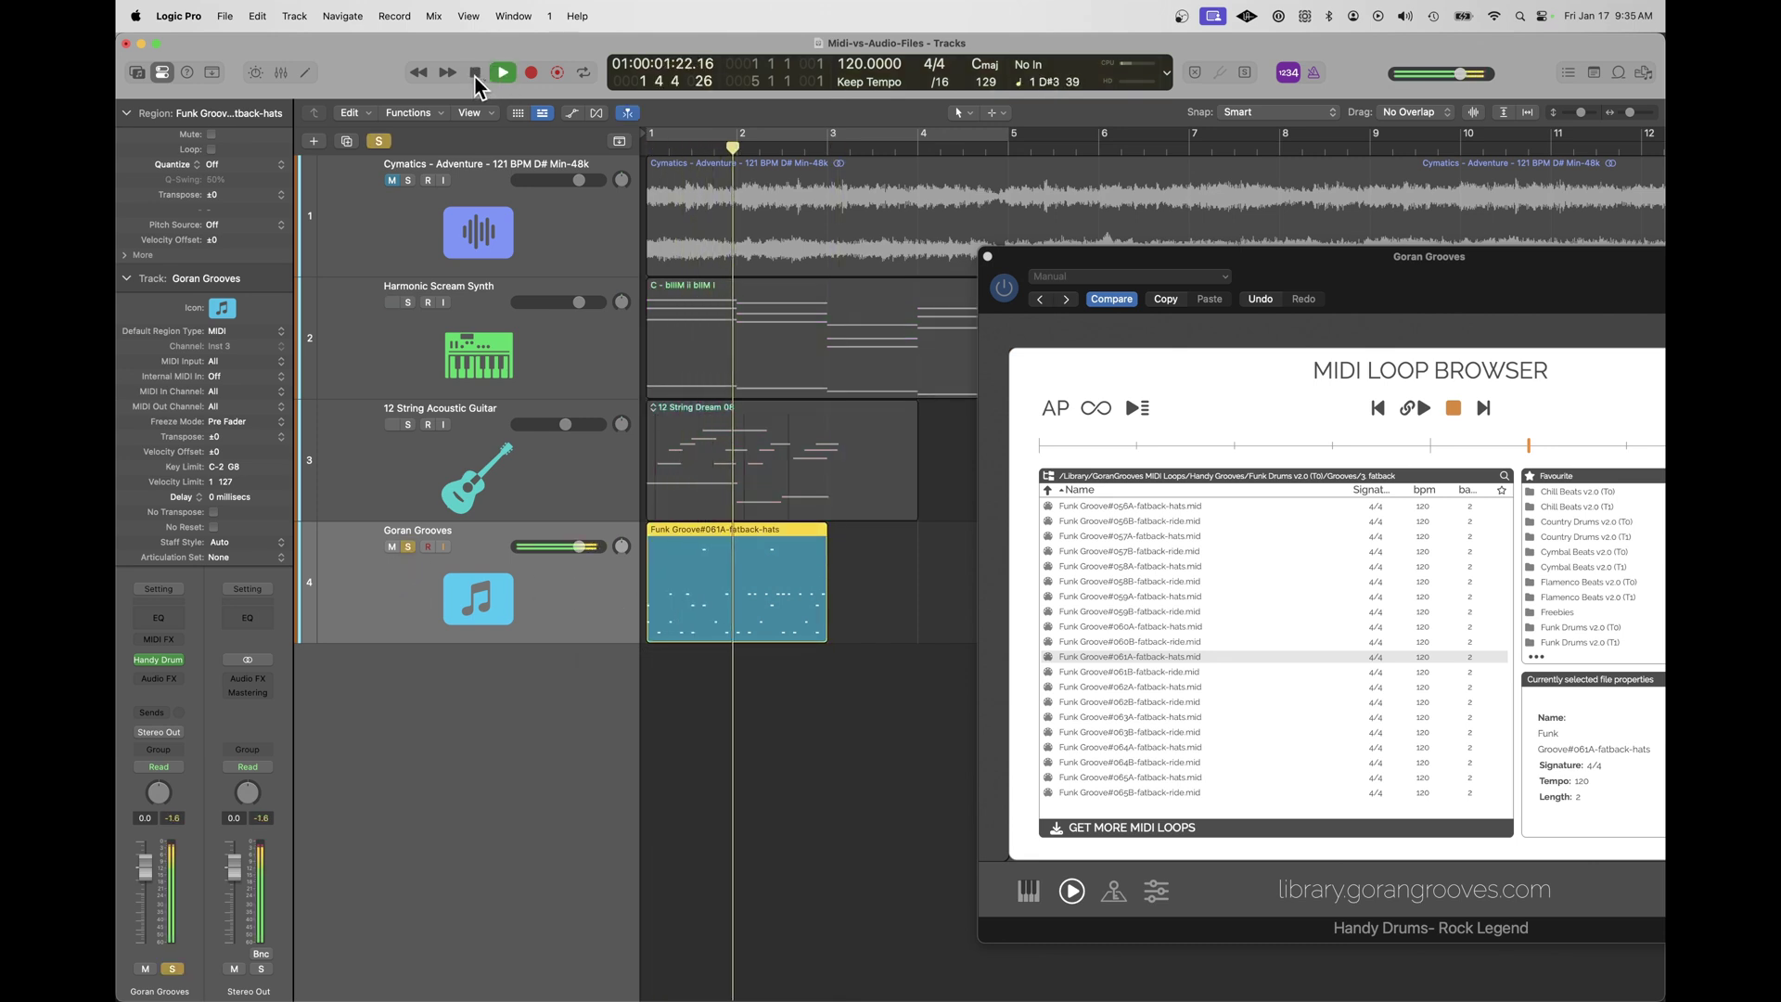
{"action": "key", "text": "space"}
{"action": "double_click", "coordinate": [733, 549]}
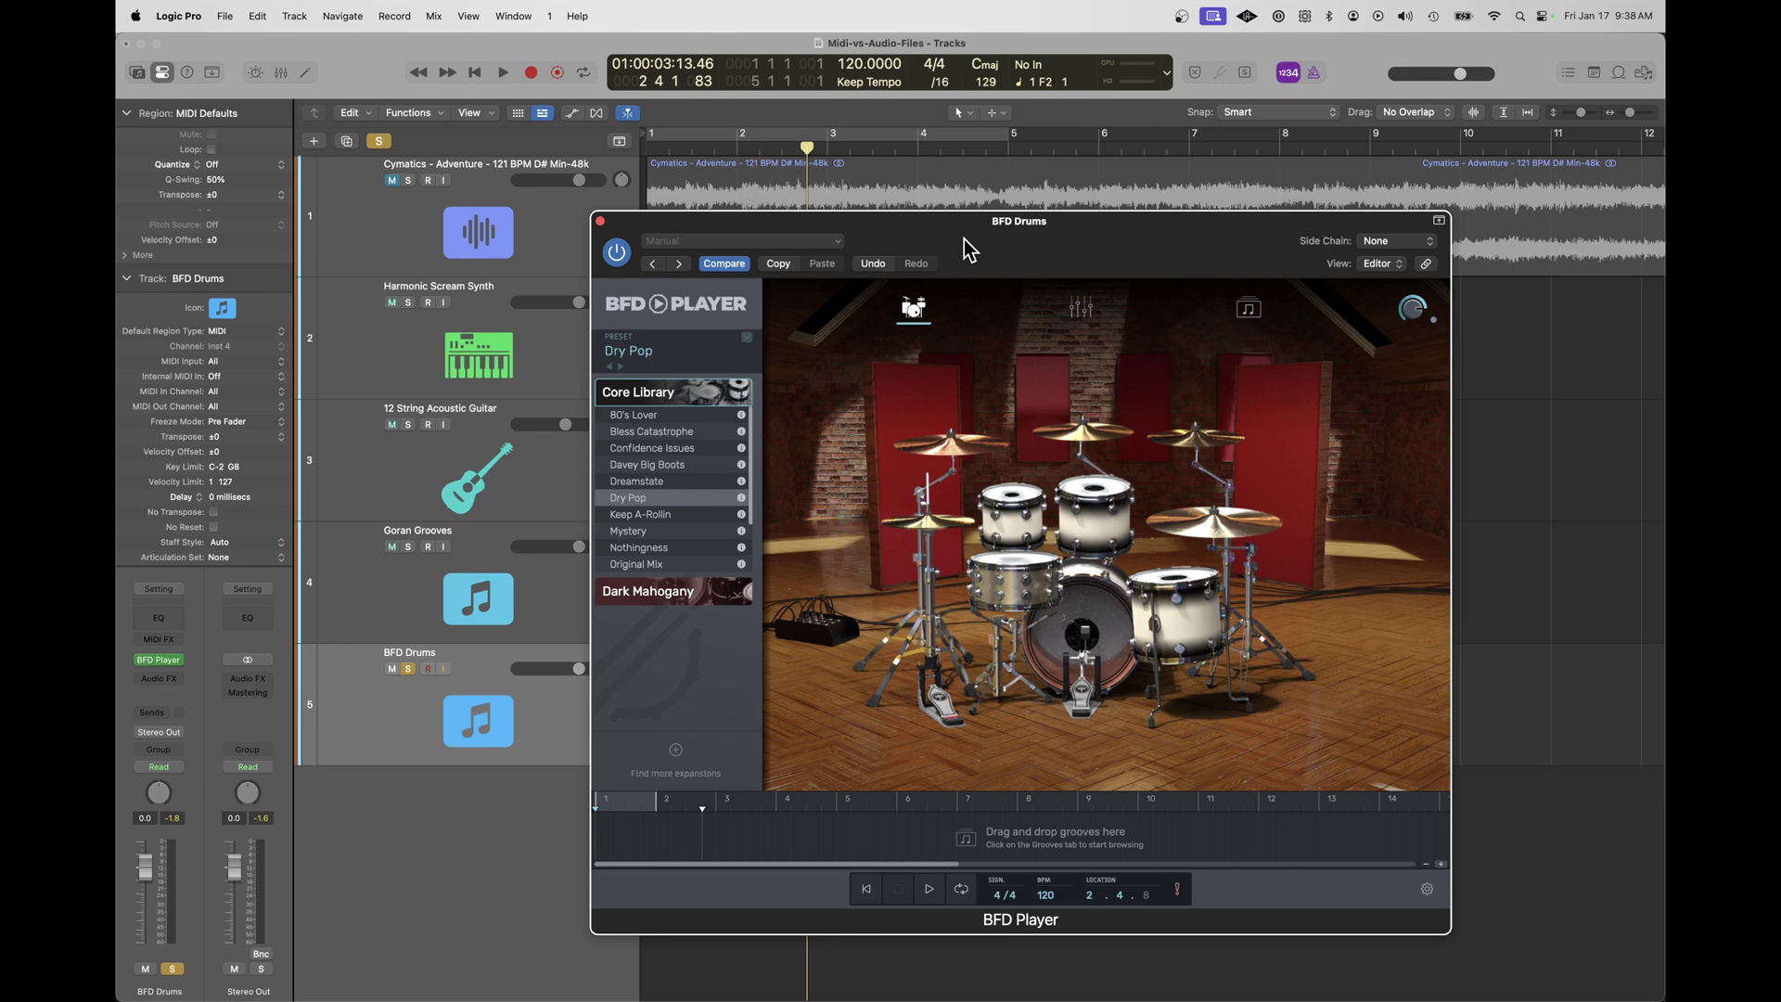
Inspect the BFD kit's snare, kick, floor tom and 12" mid tom sounds.
{"action": "left_click", "coordinate": [1014, 582]}
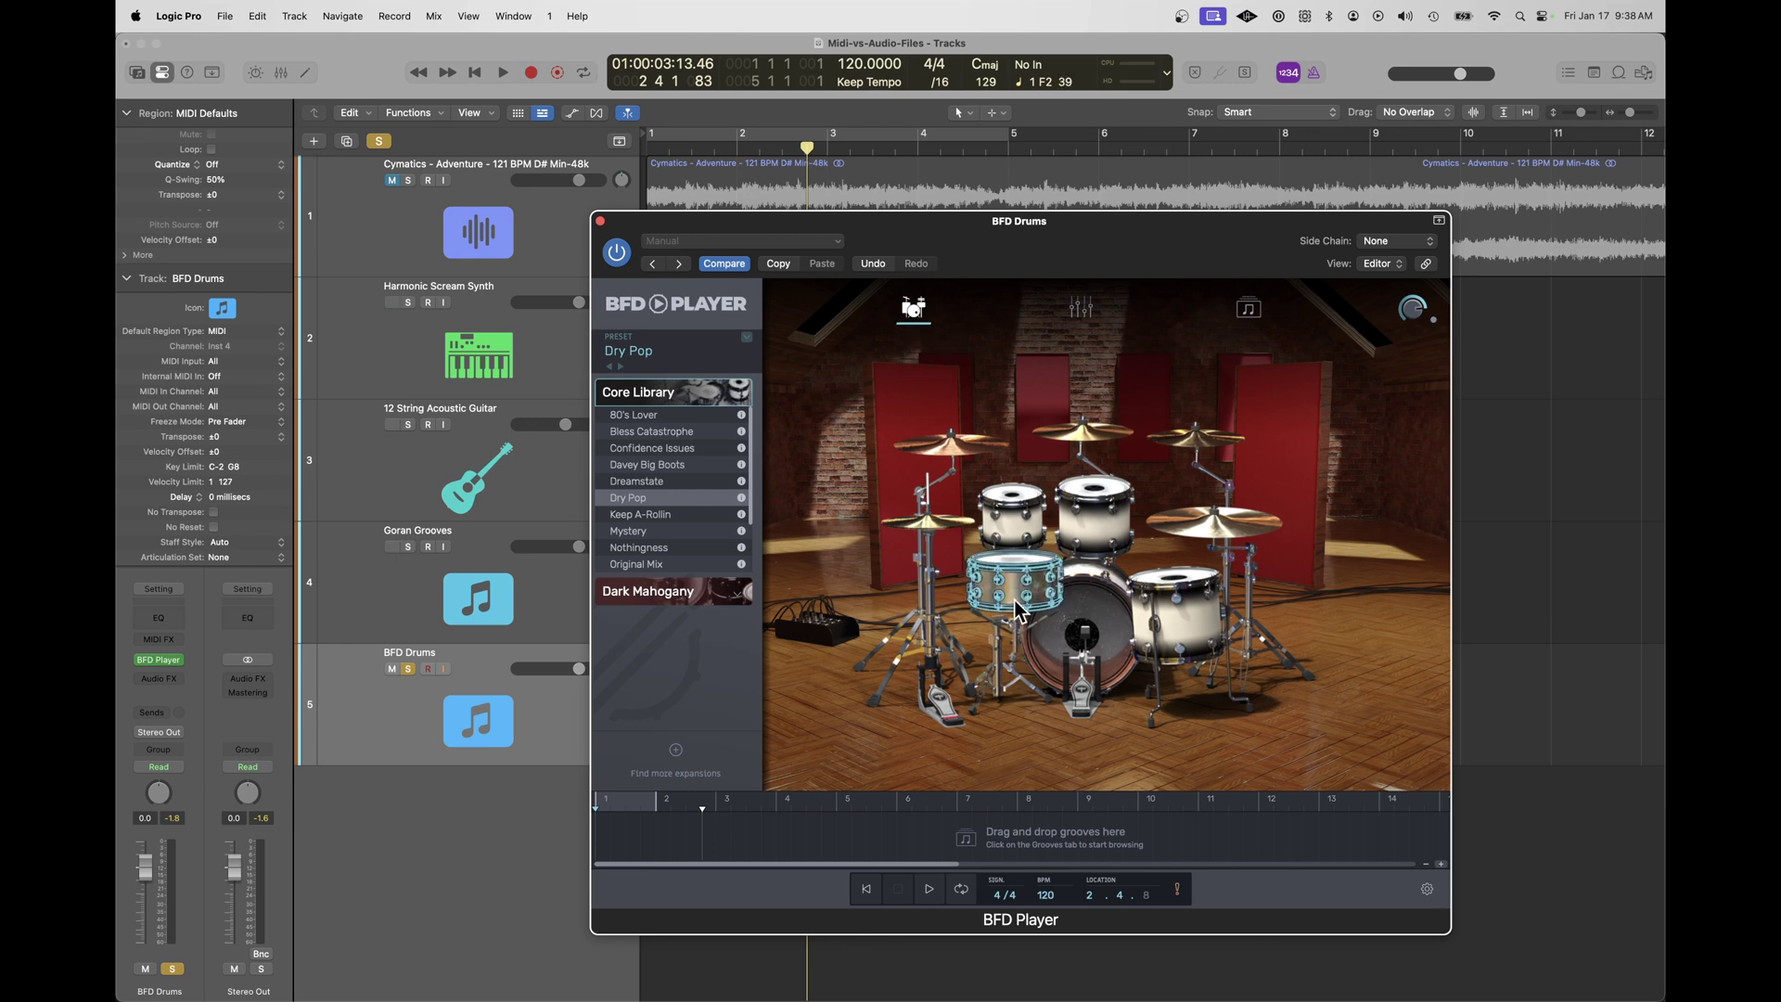
{"action": "left_click", "coordinate": [1058, 638]}
{"action": "left_click", "coordinate": [1176, 608]}
{"action": "left_click", "coordinate": [1053, 518]}
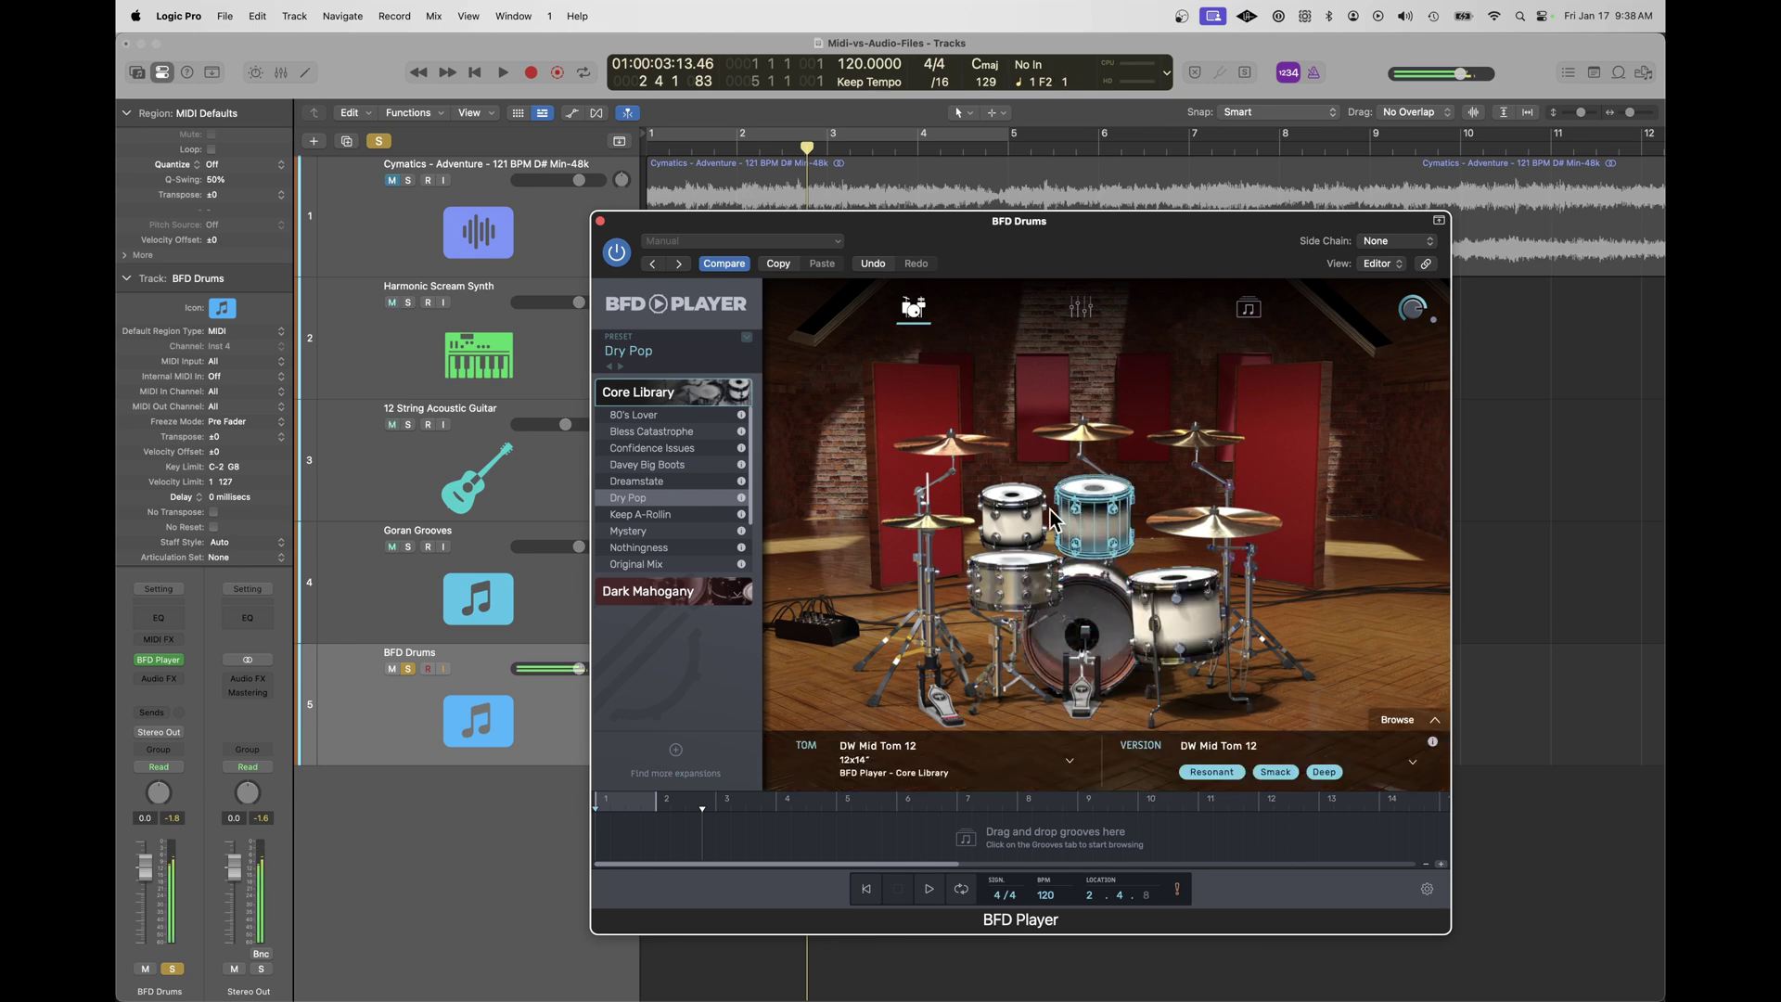
Filter BFD grooves to Pop Rock and preview Song Deux - Chorus 03 and Intro 02.
{"action": "left_click", "coordinate": [1248, 311]}
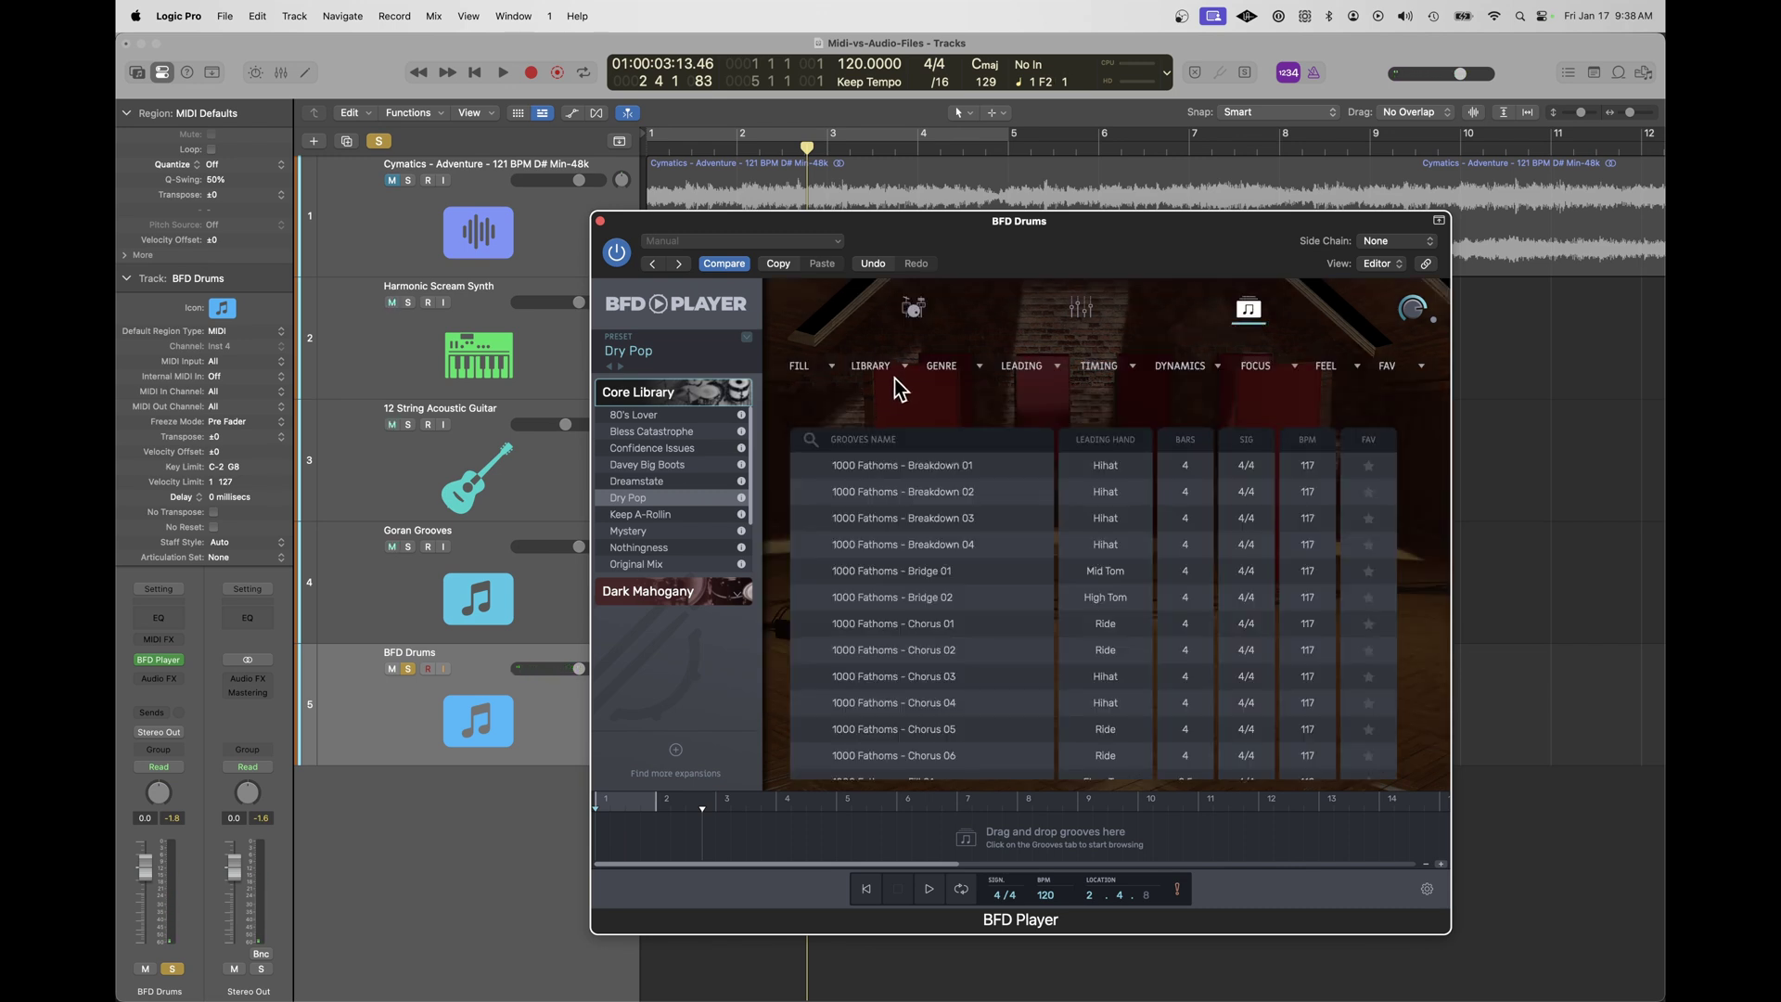
{"action": "left_click", "coordinate": [954, 365]}
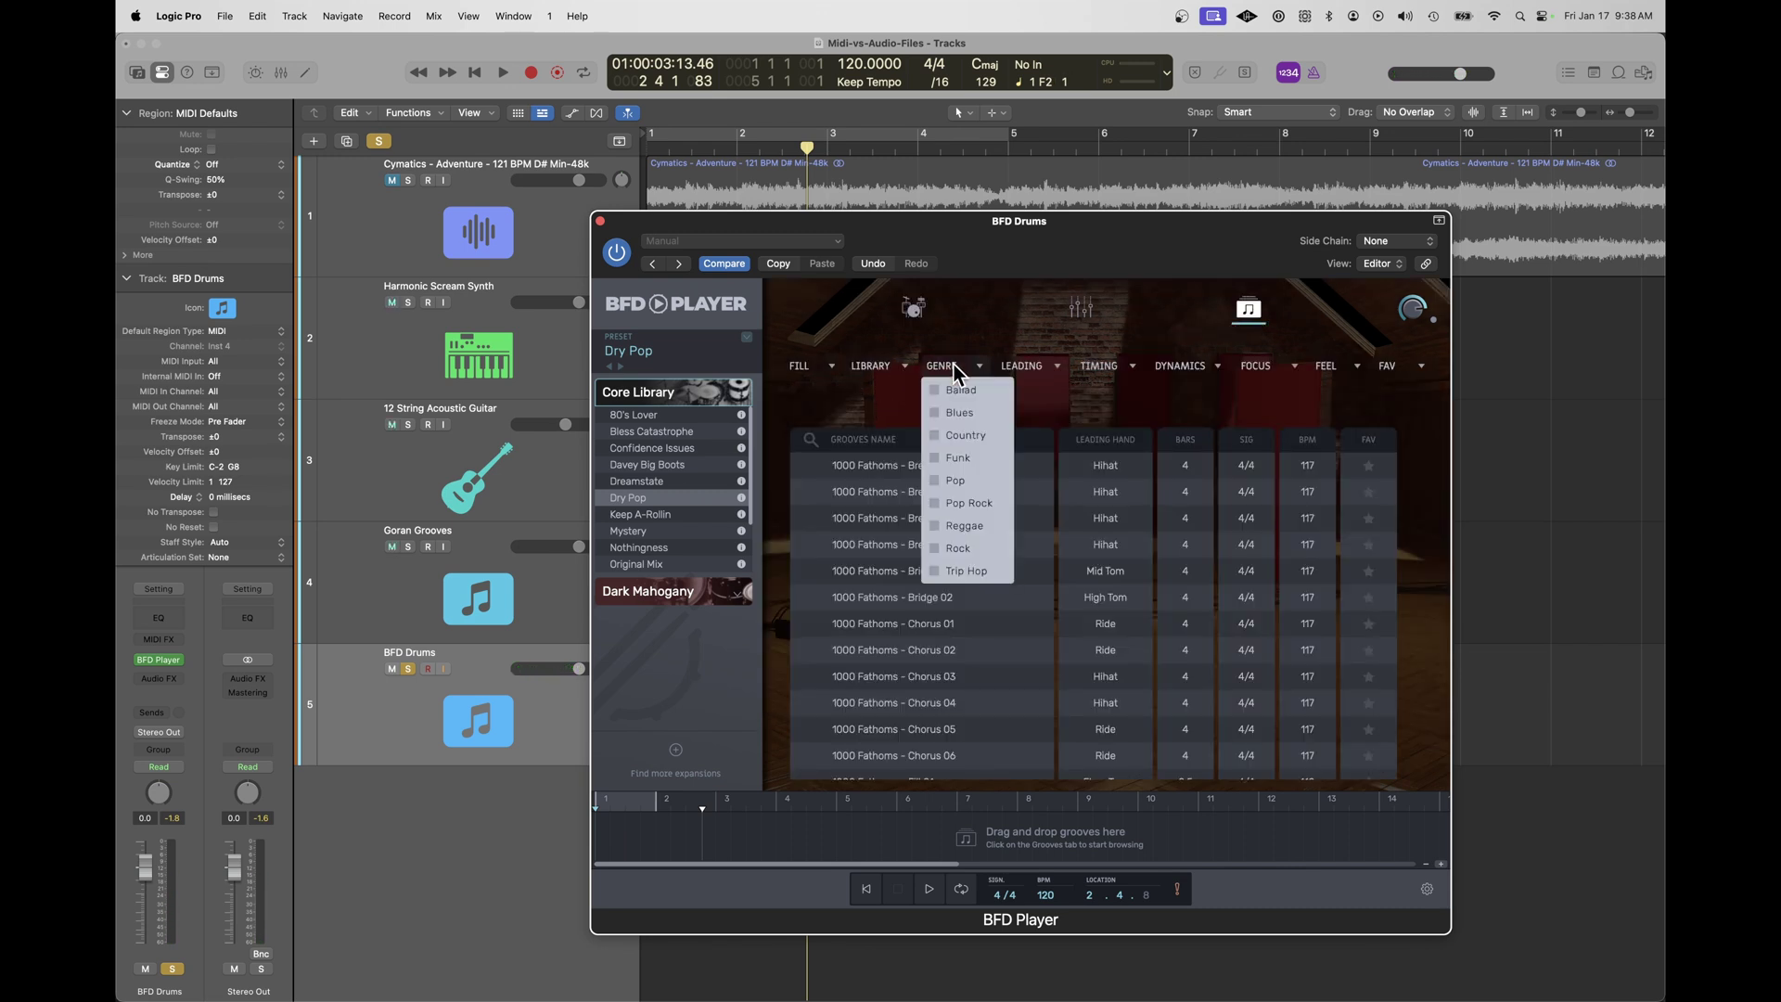
{"action": "left_click", "coordinate": [1046, 361]}
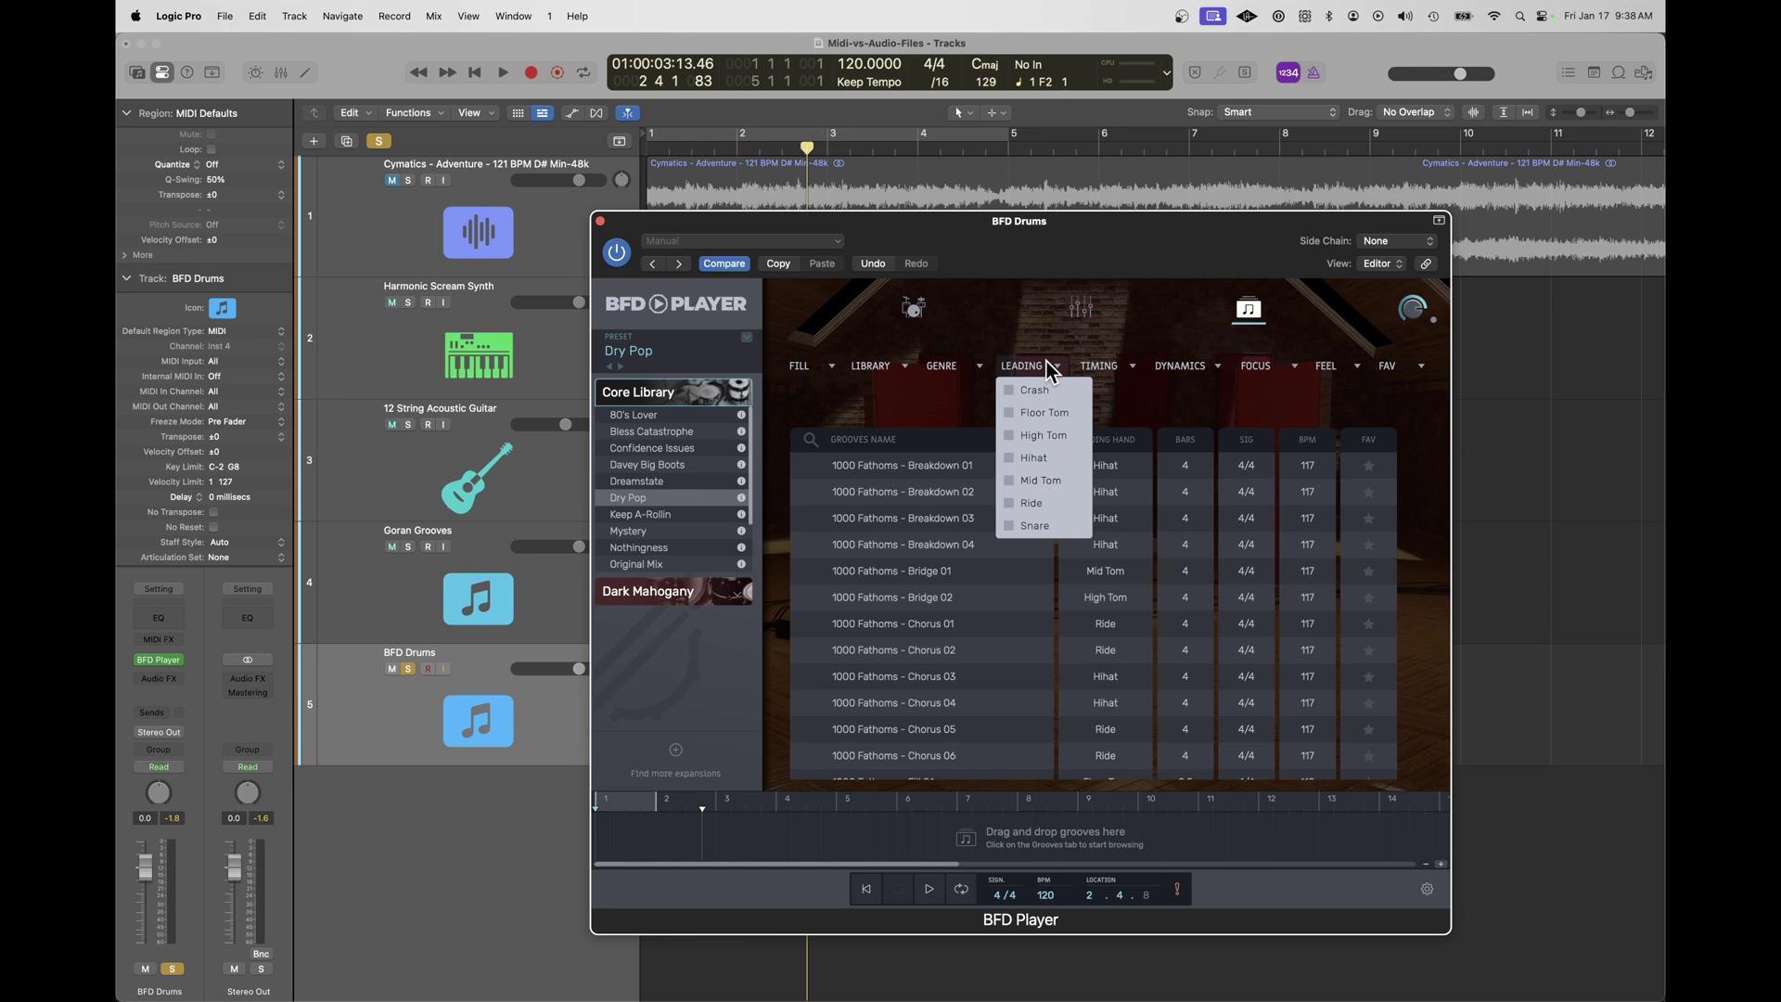
{"action": "left_click", "coordinate": [1113, 363]}
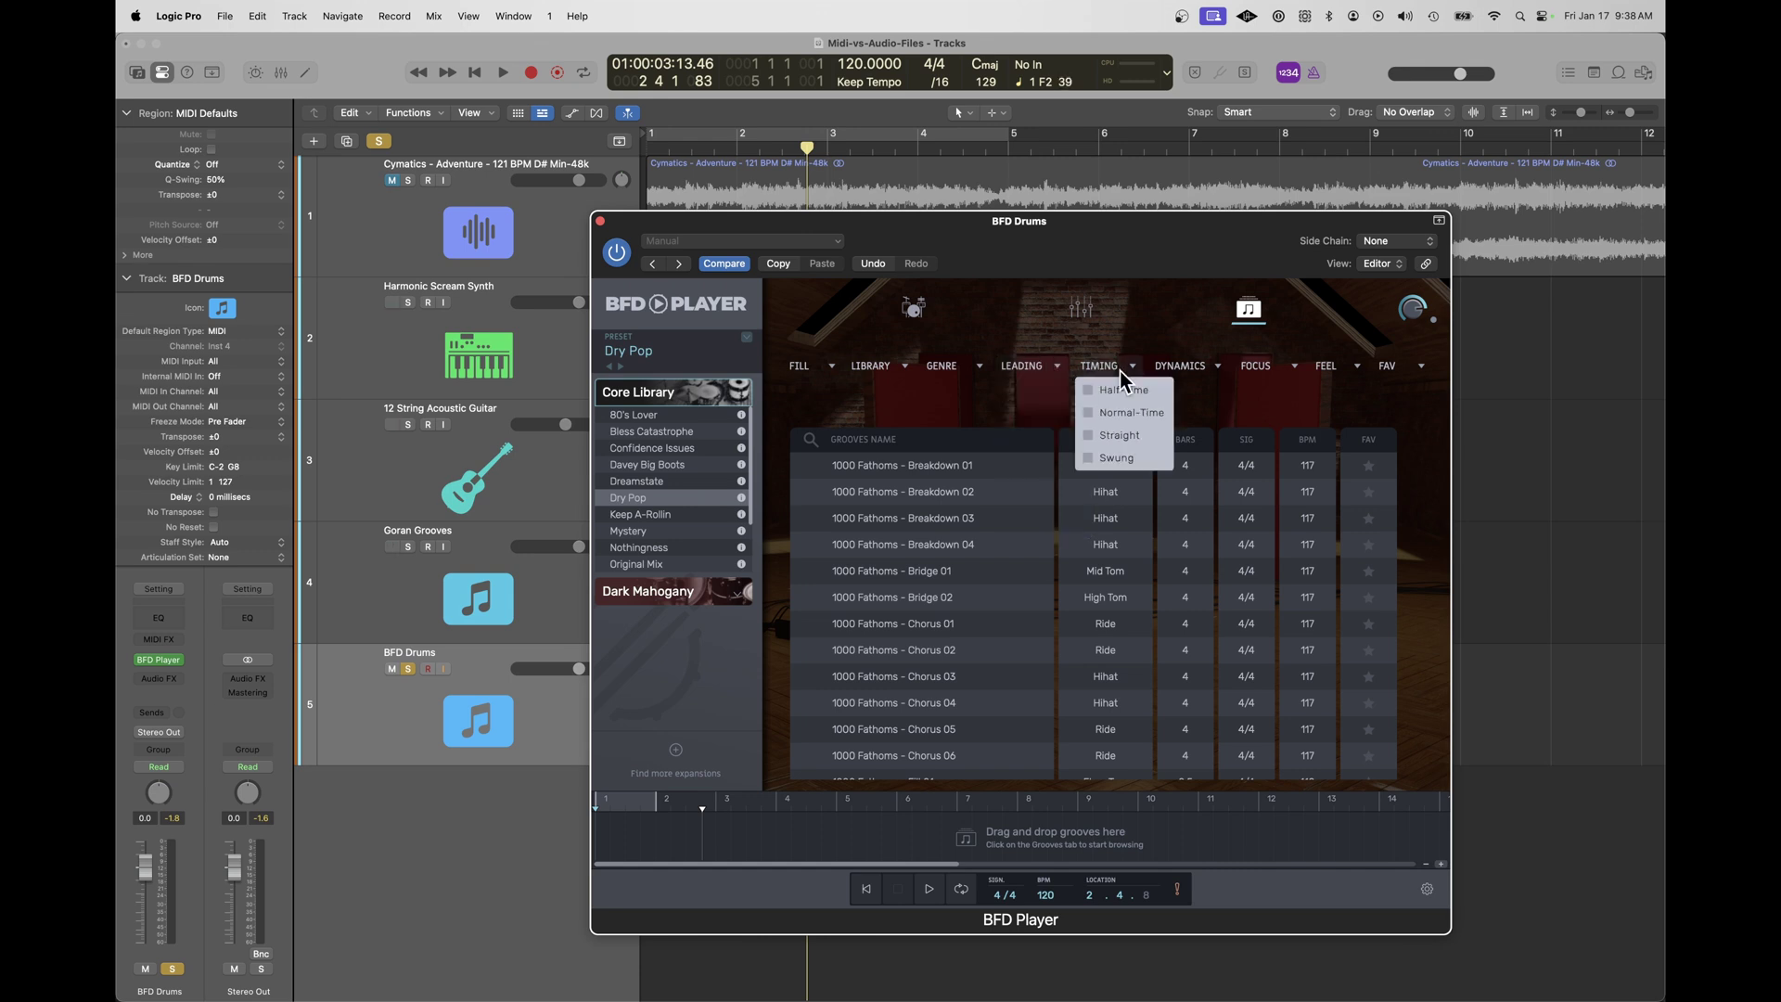
{"action": "left_click", "coordinate": [1178, 366]}
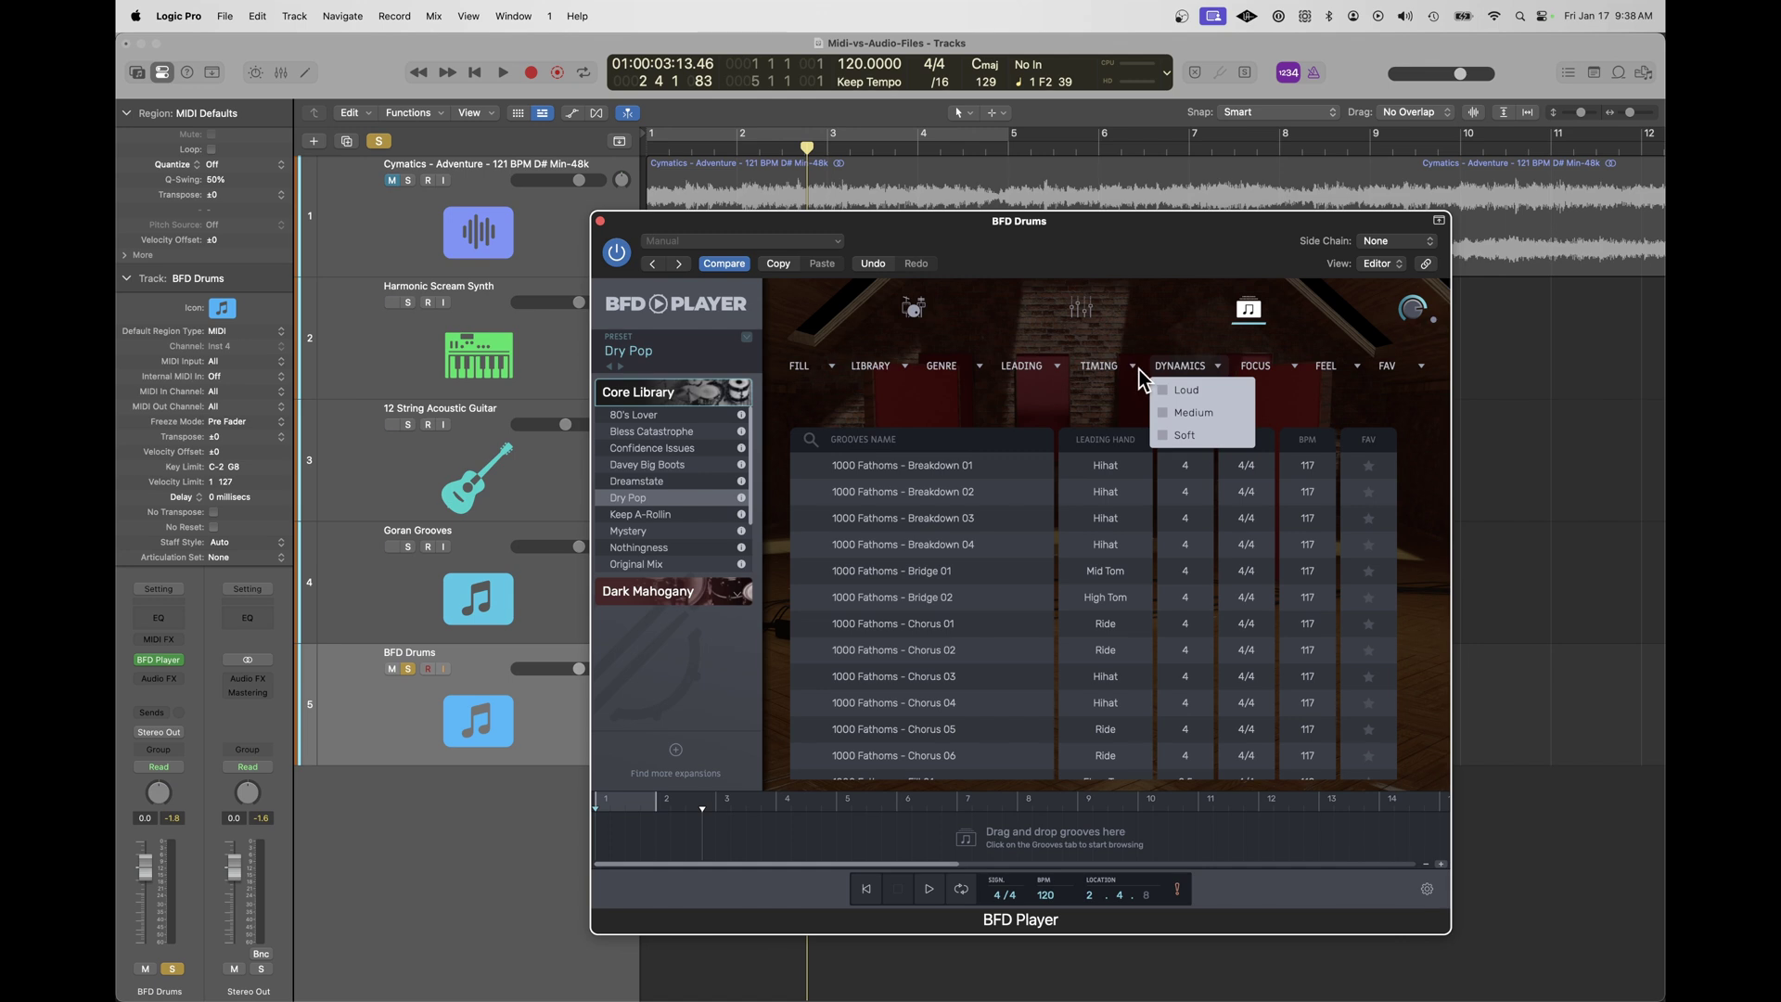
{"action": "left_click", "coordinate": [961, 364]}
{"action": "left_click", "coordinate": [970, 498]}
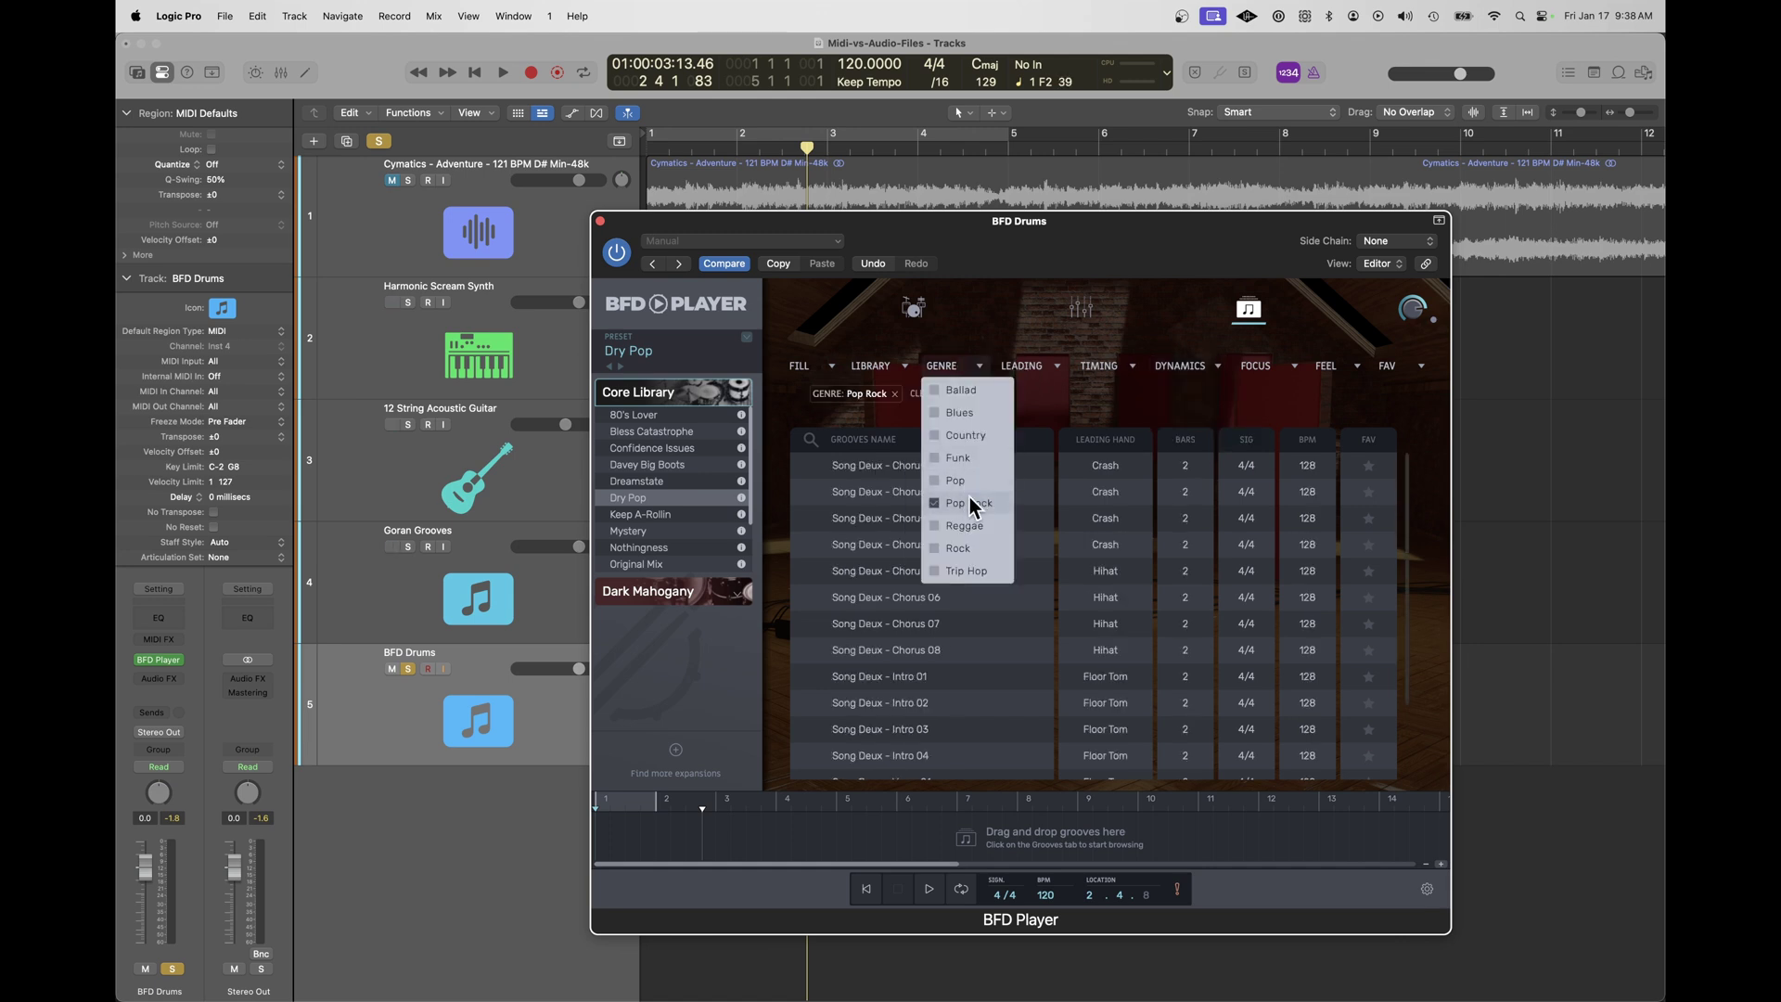
{"action": "left_click", "coordinate": [807, 518]}
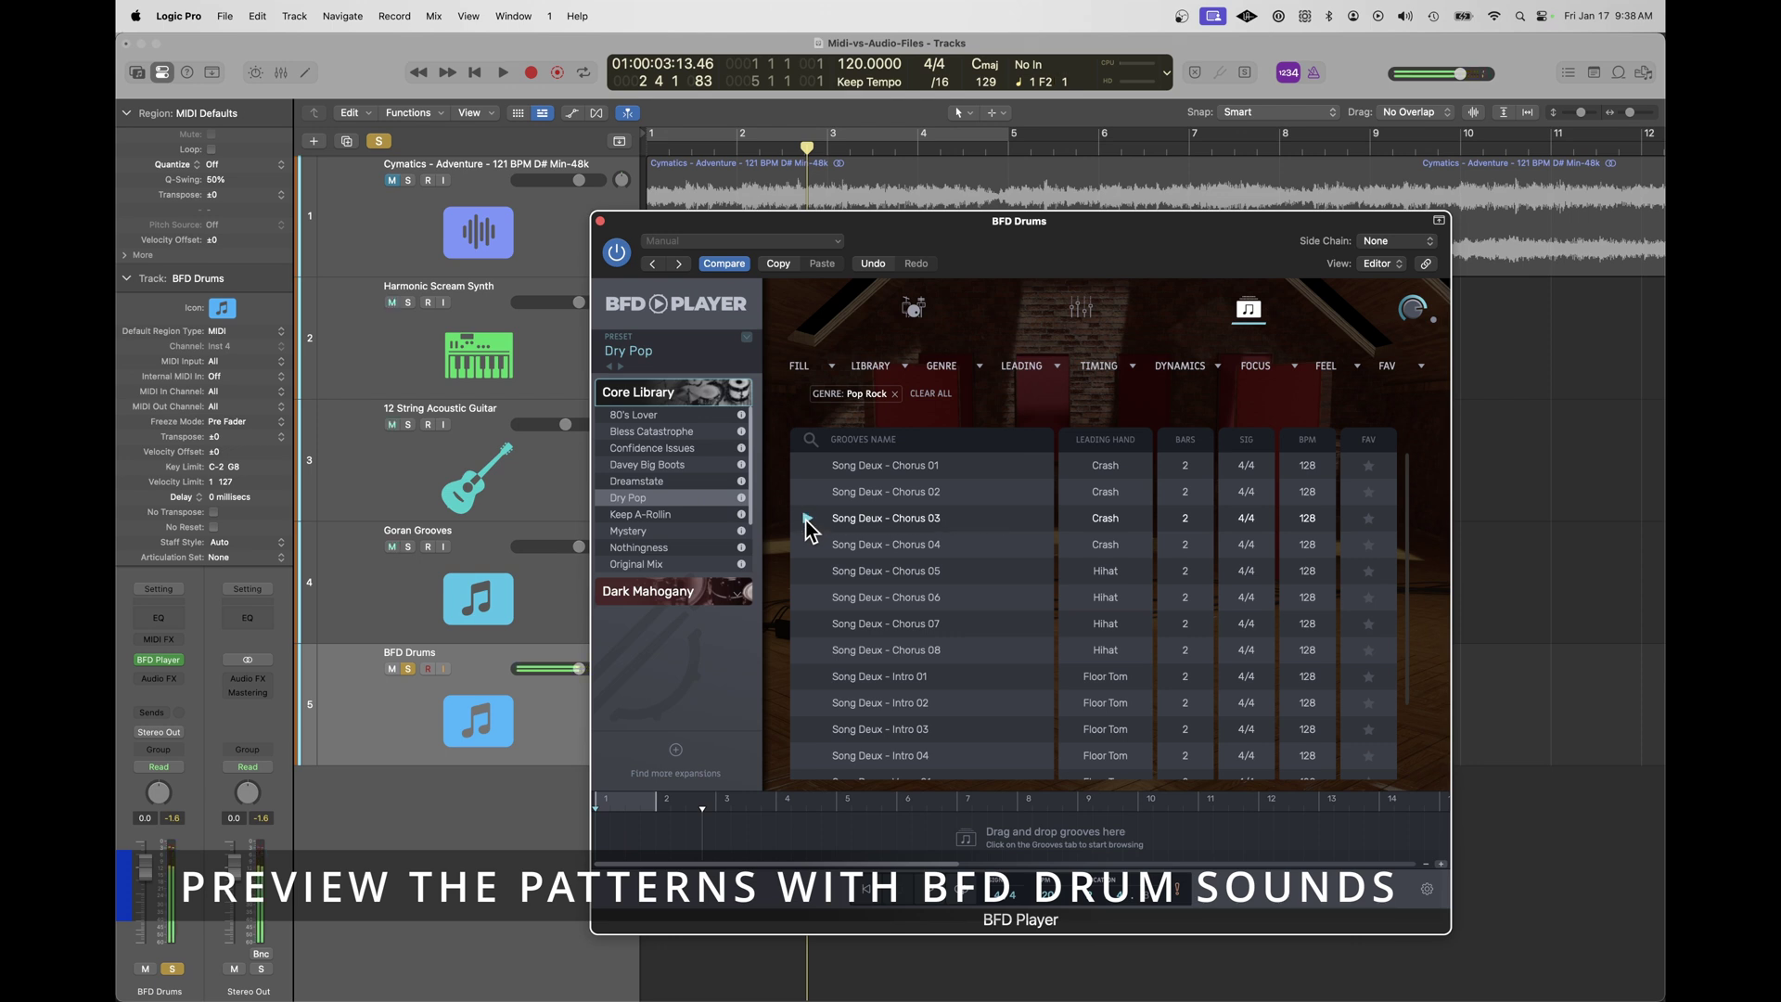
{"action": "left_click", "coordinate": [809, 702]}
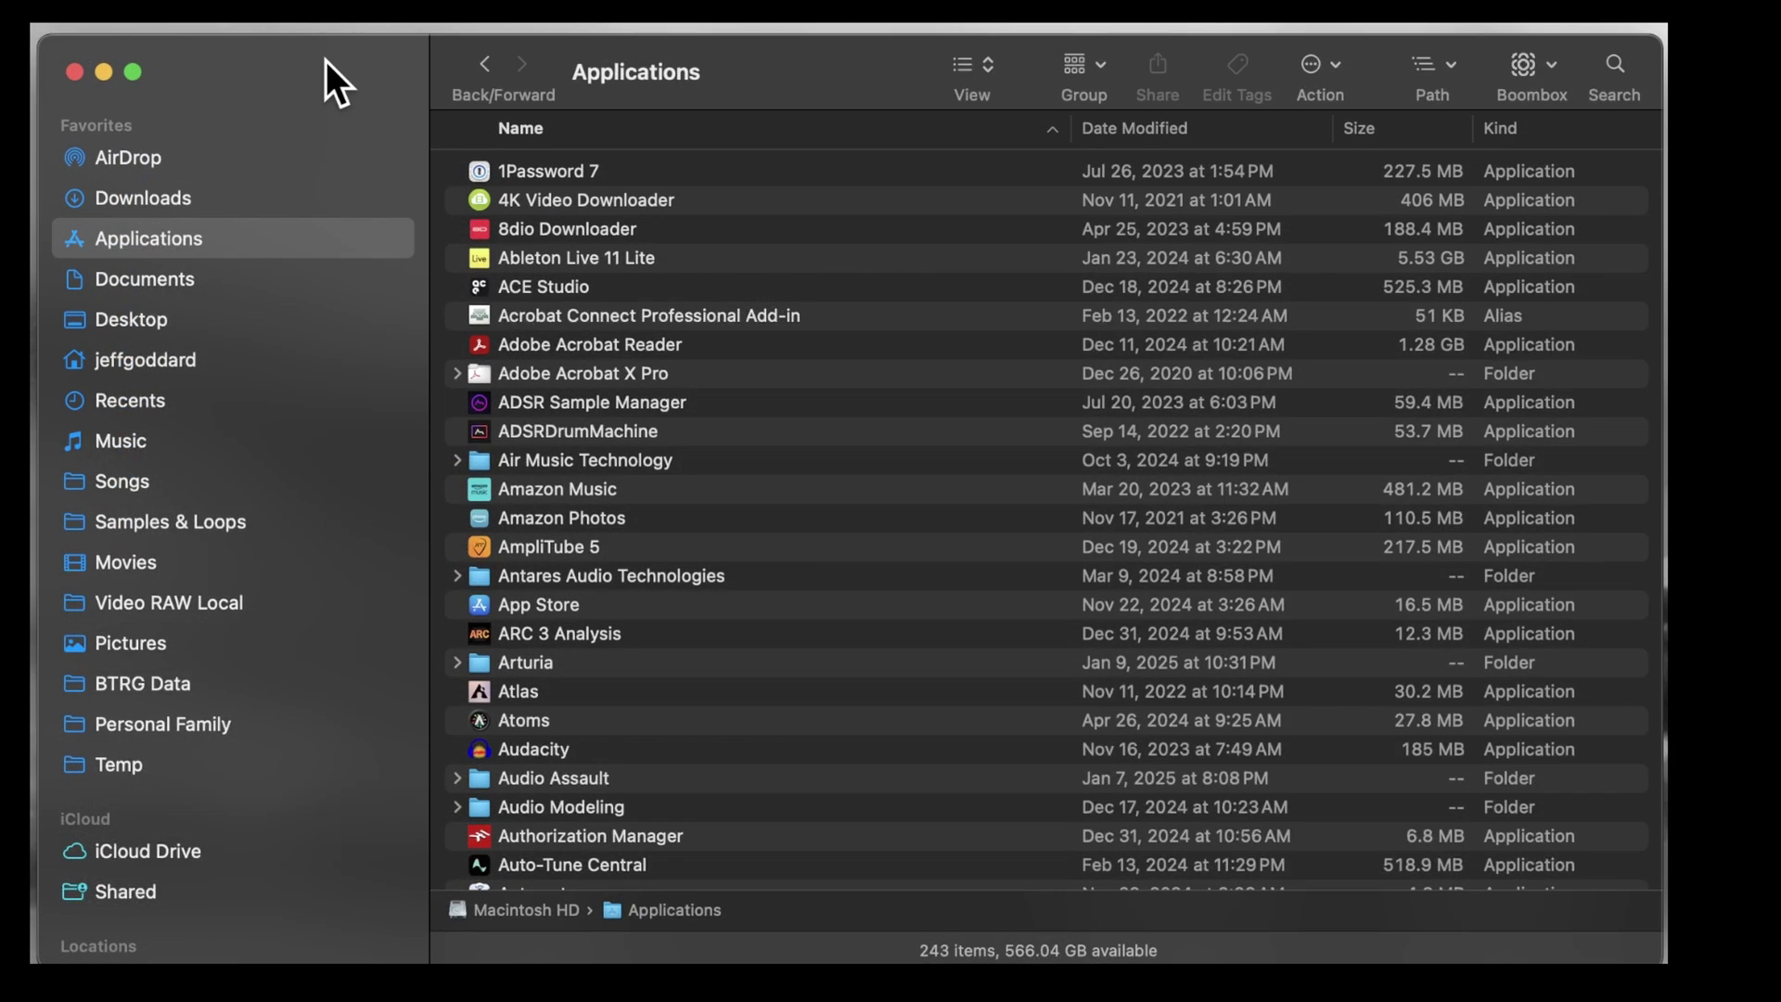
Launch MIDI Player from Finder's Applications folder.
{"action": "scroll", "coordinate": [732, 571], "scroll_direction": "down", "scroll_amount": 20}
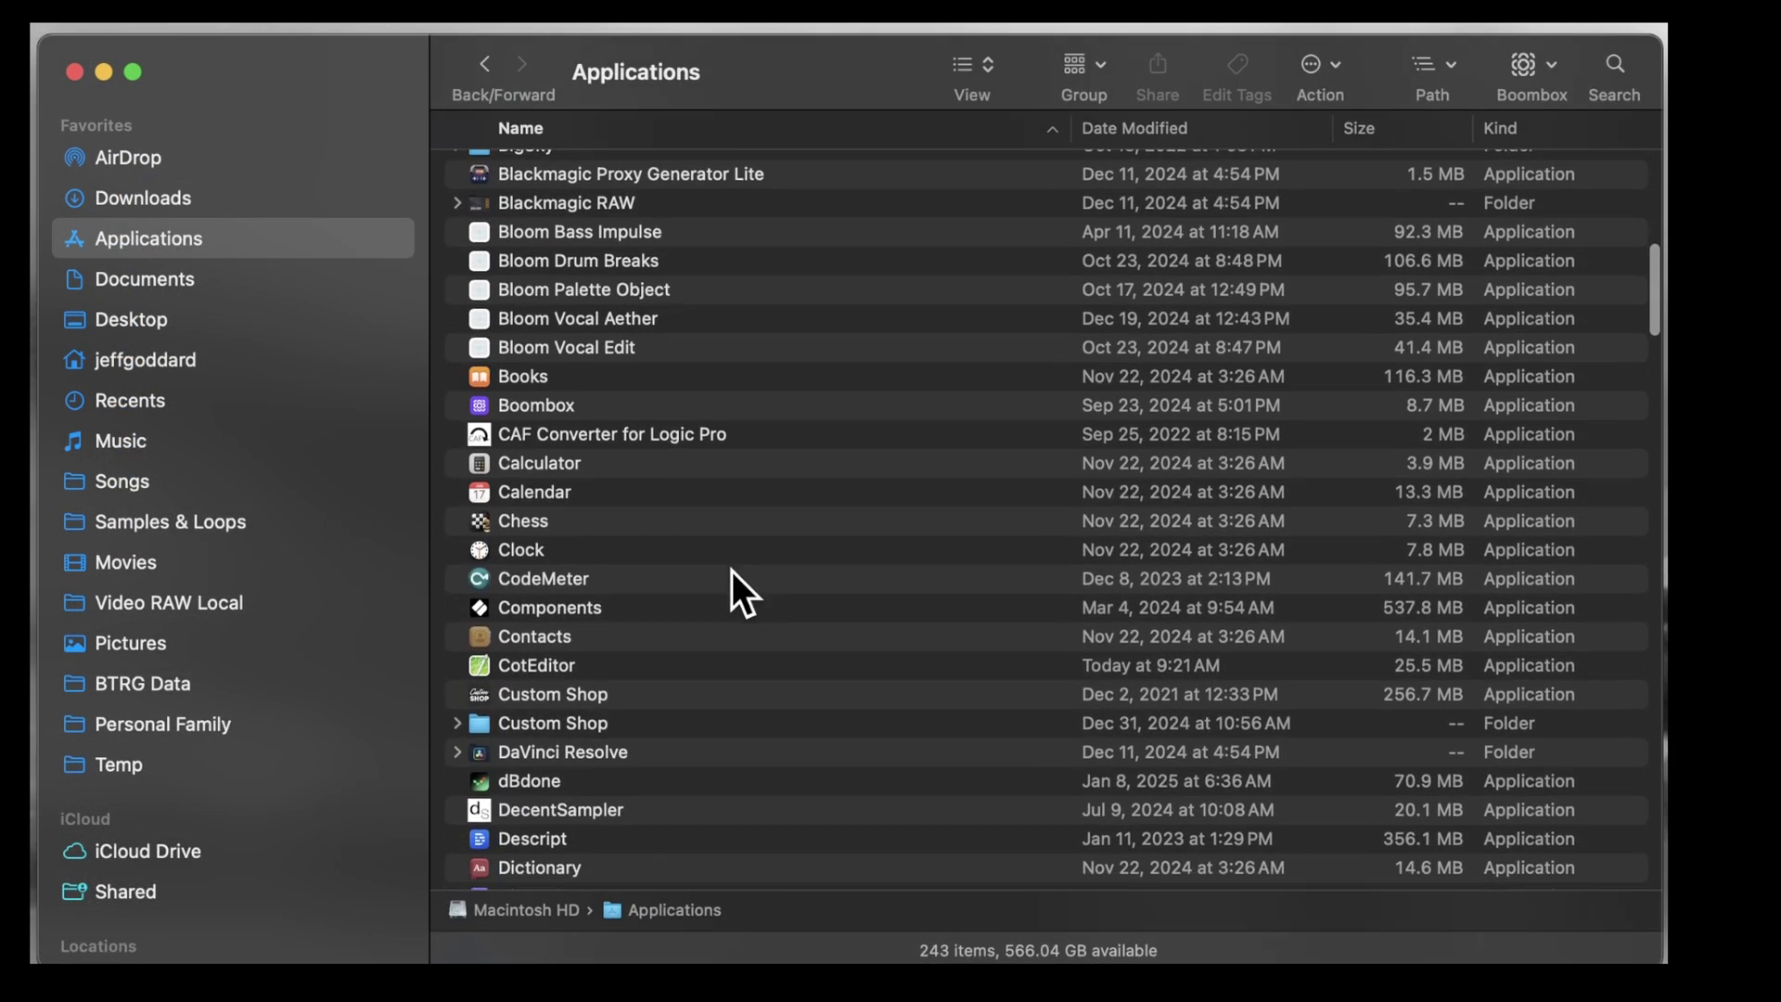
{"action": "scroll", "coordinate": [732, 570], "scroll_direction": "down", "scroll_amount": 20}
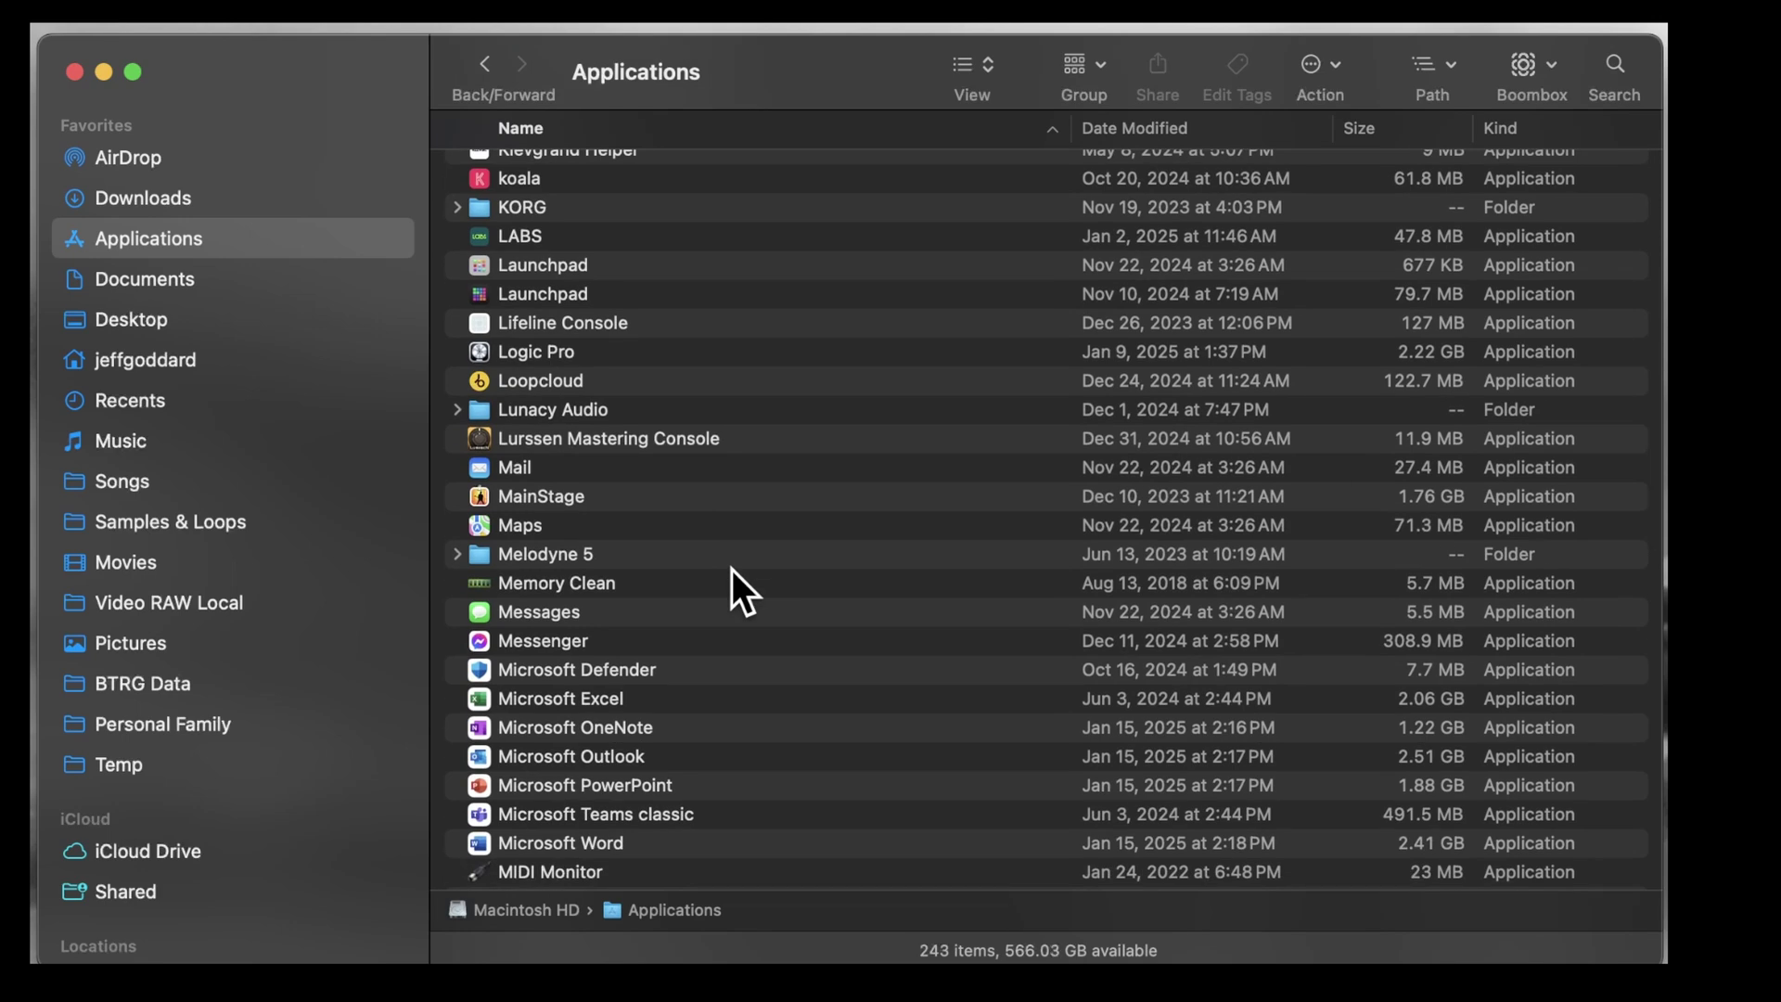
{"action": "double_click", "coordinate": [559, 262]}
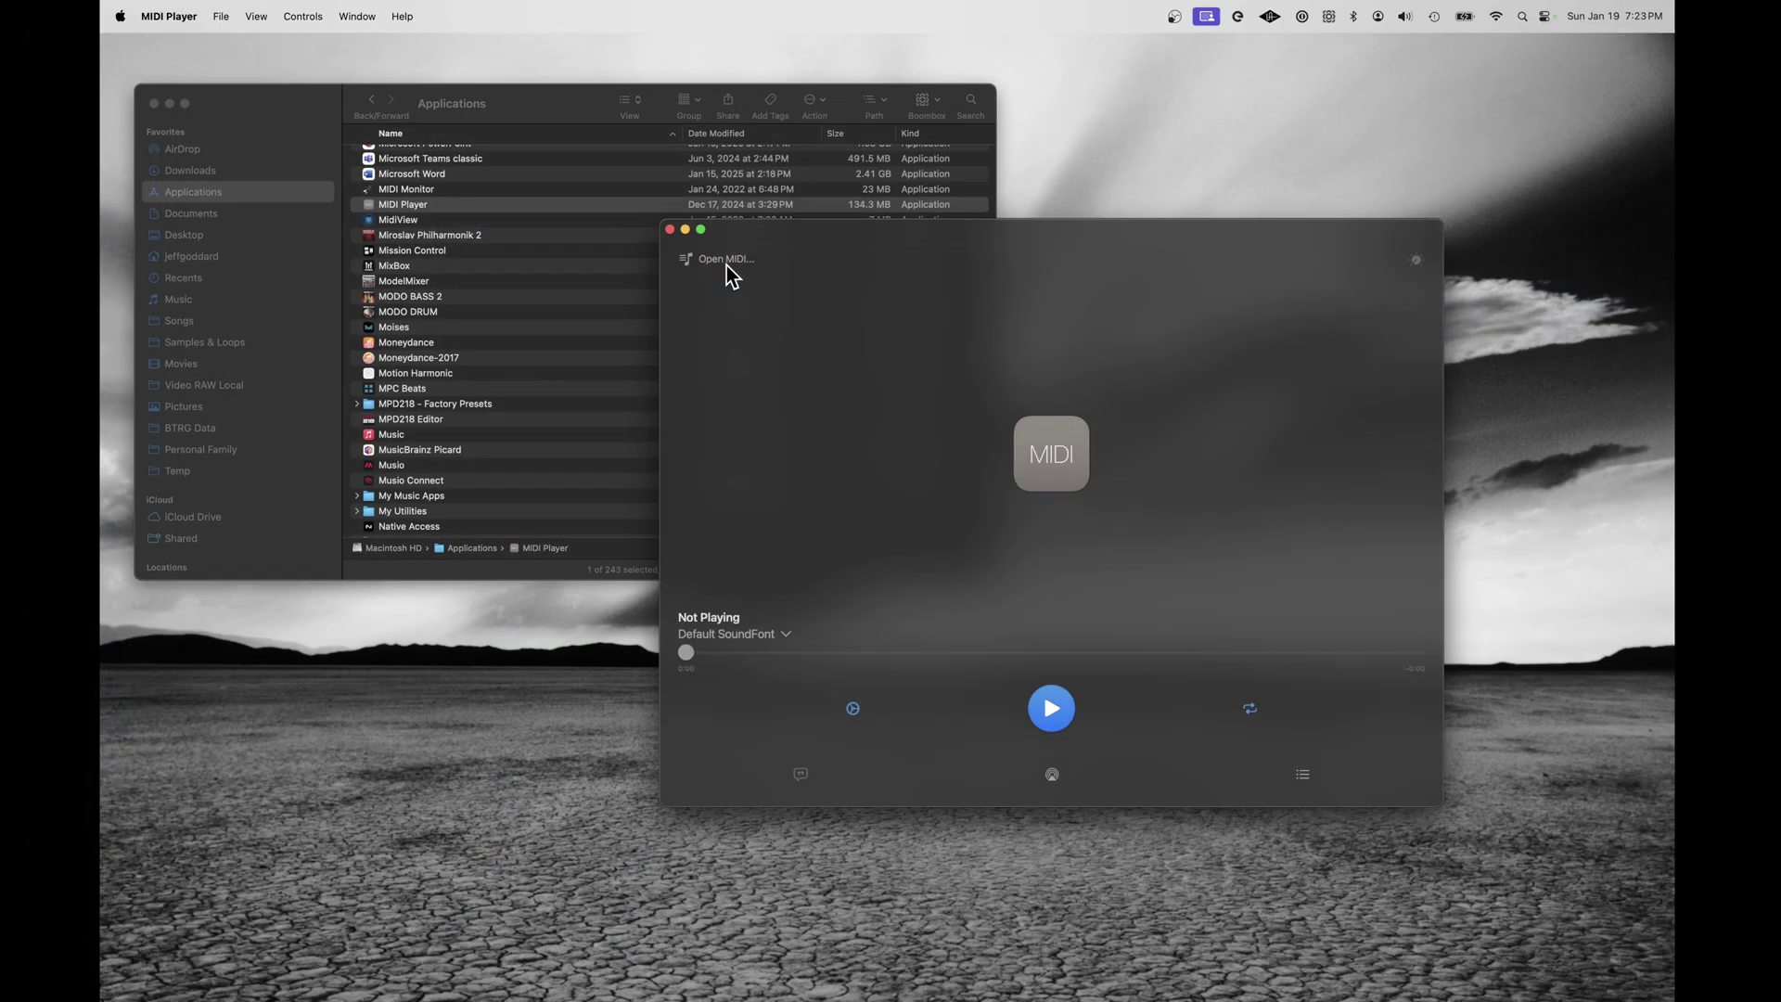
Load G# - i VI bi v.mid from the hiphop style folder into MIDI Player.
{"action": "left_click", "coordinate": [727, 260]}
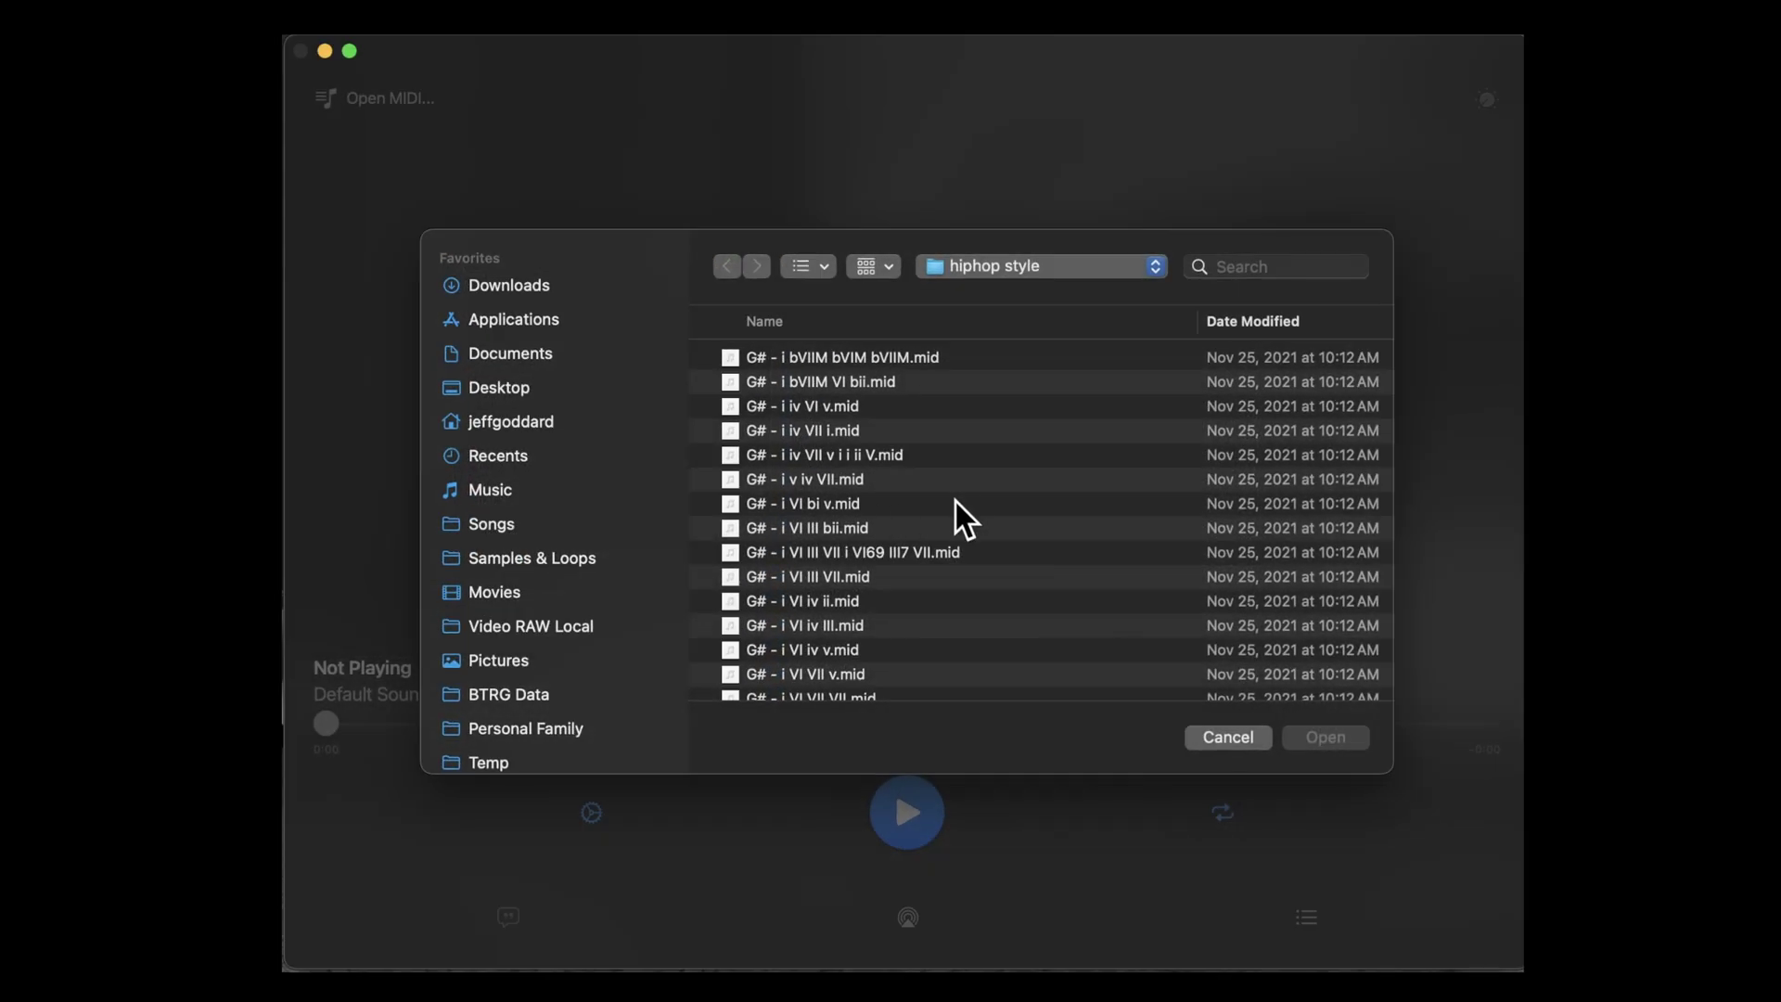
{"action": "left_click", "coordinate": [828, 509]}
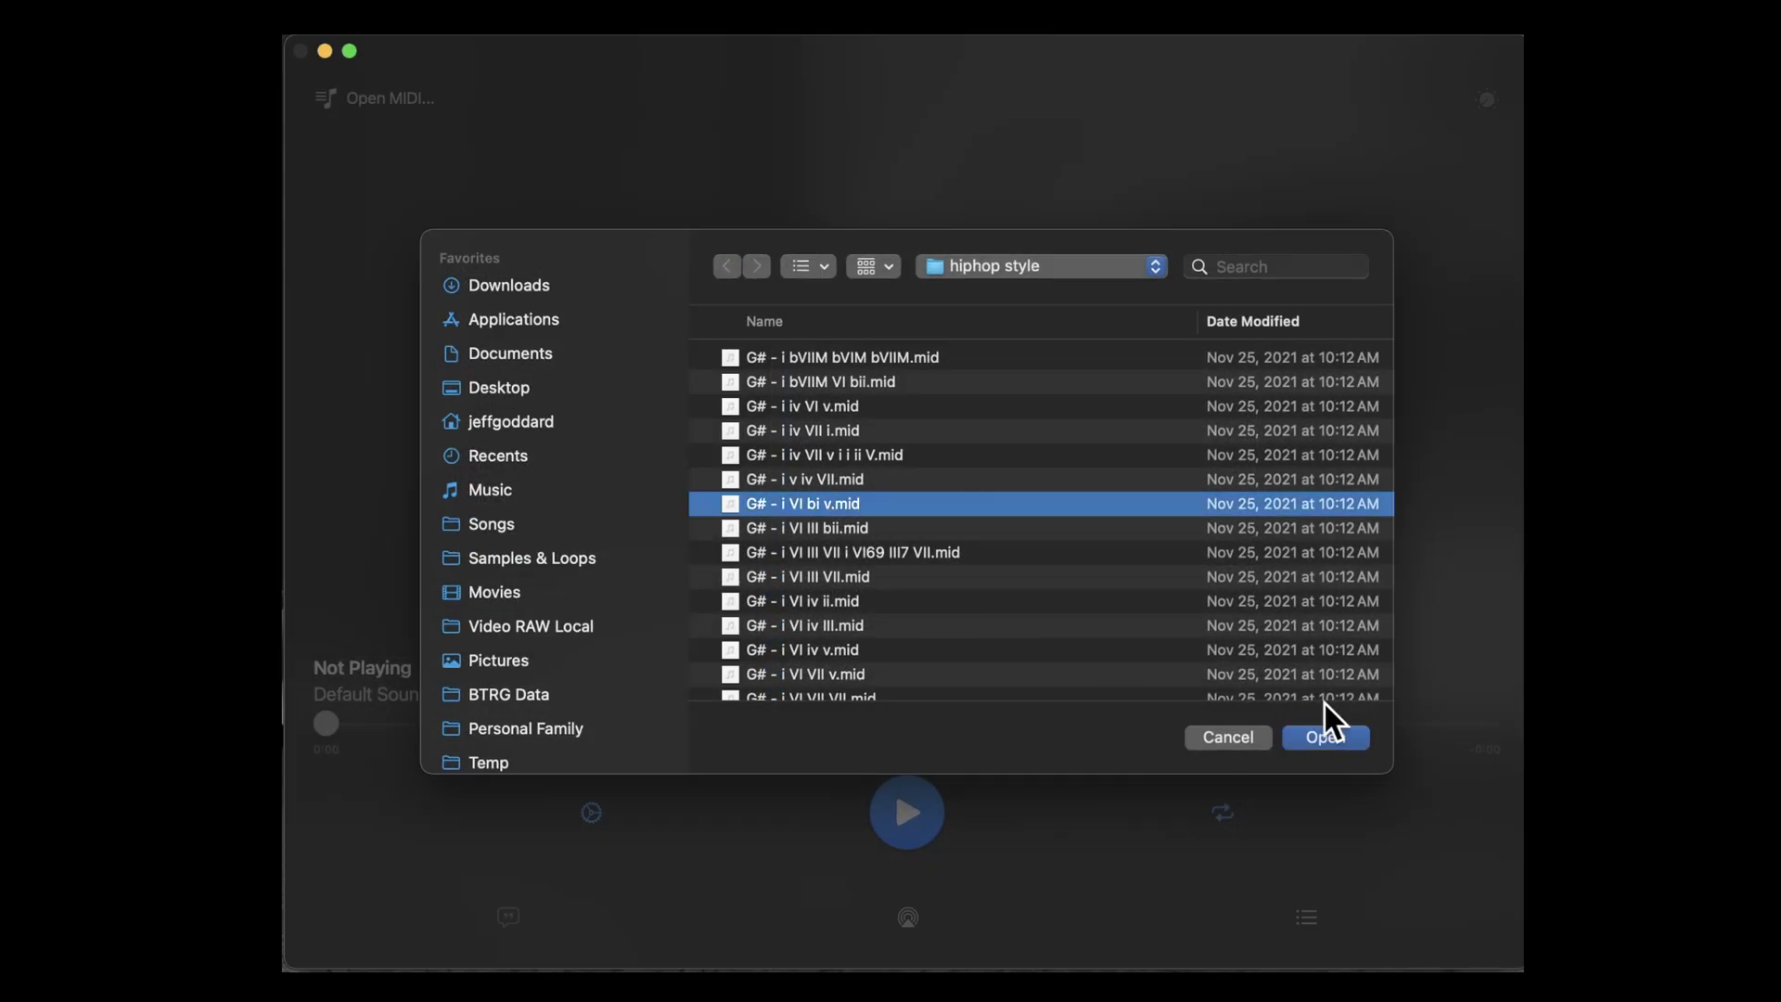
{"action": "left_click", "coordinate": [1327, 737]}
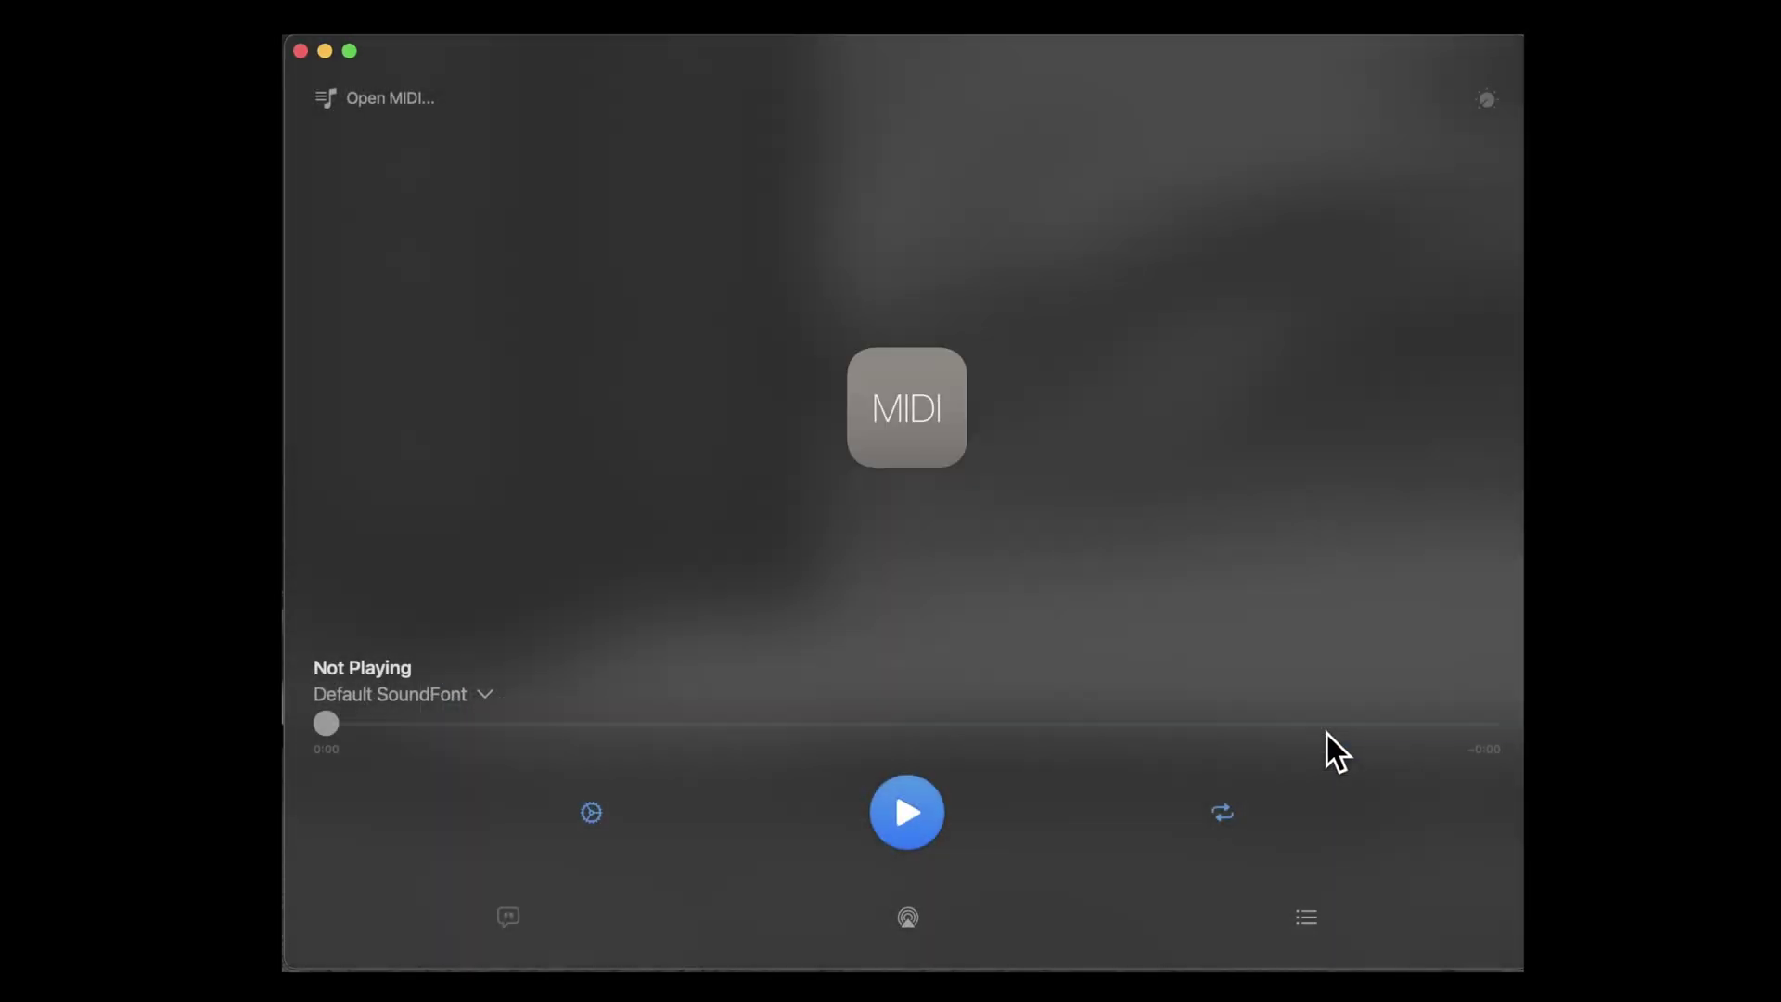
Play the file with repeat turned on, then bring up the player's settings.
{"action": "left_click", "coordinate": [907, 812]}
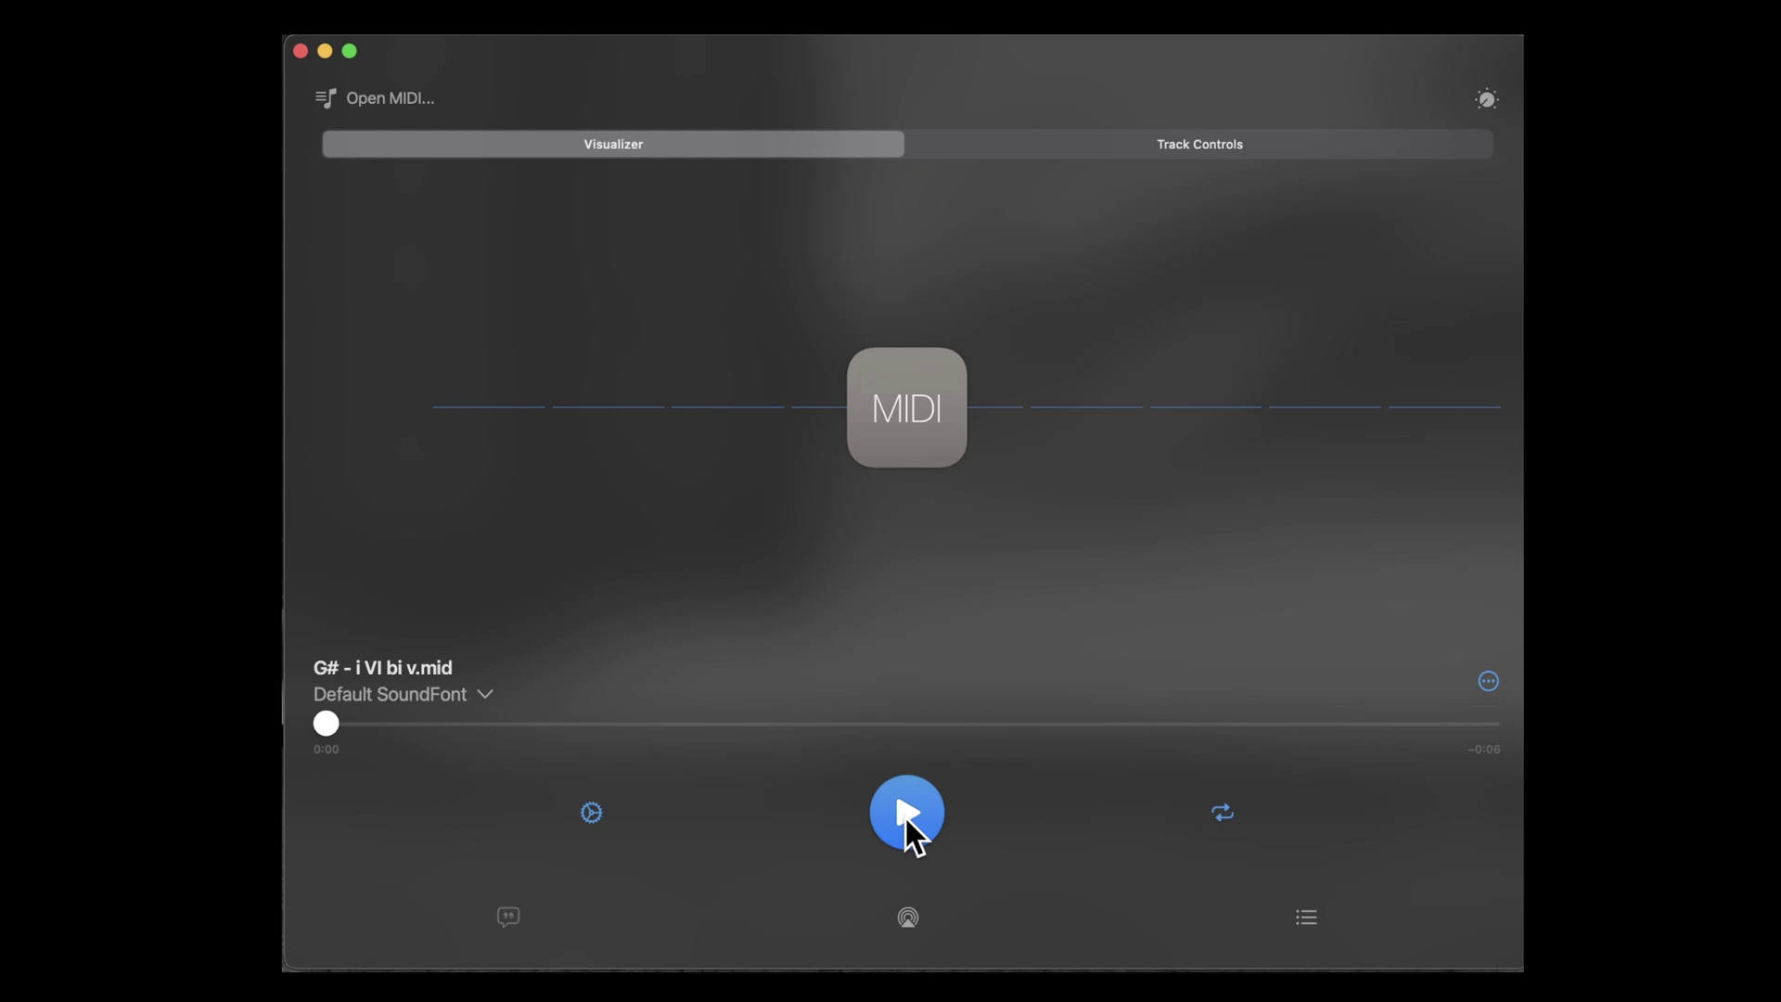
{"action": "left_click", "coordinate": [1228, 807]}
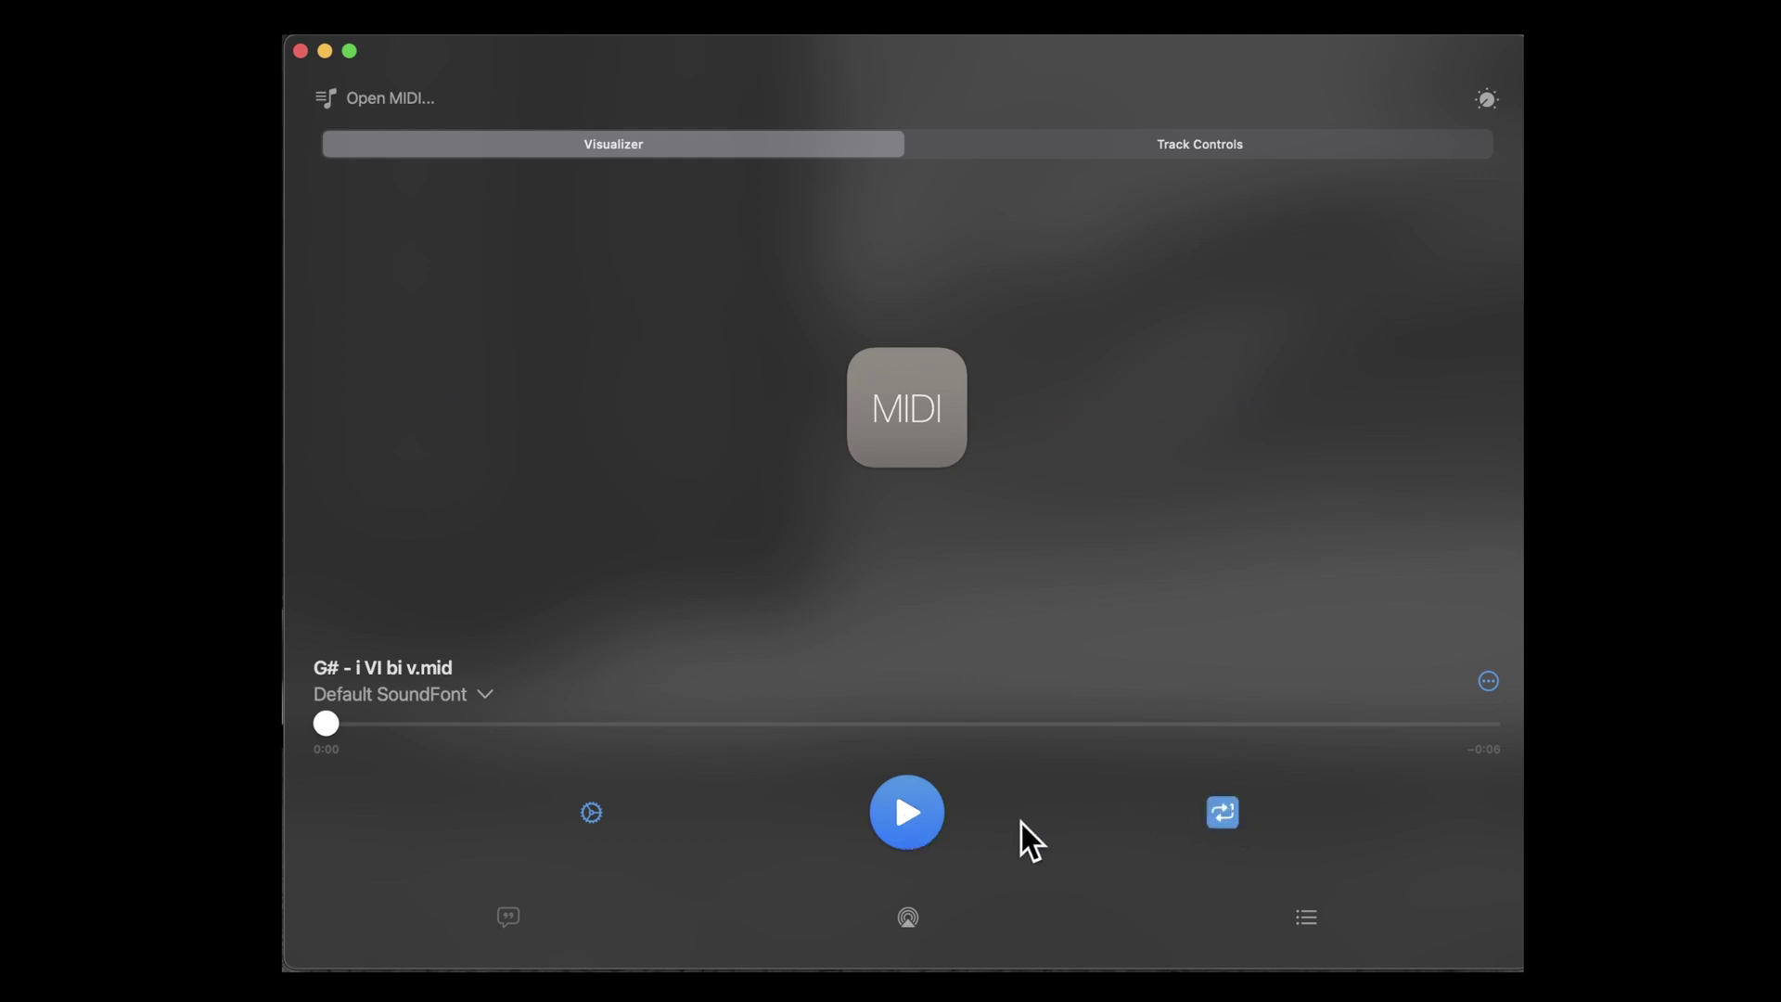
{"action": "left_click", "coordinate": [905, 820]}
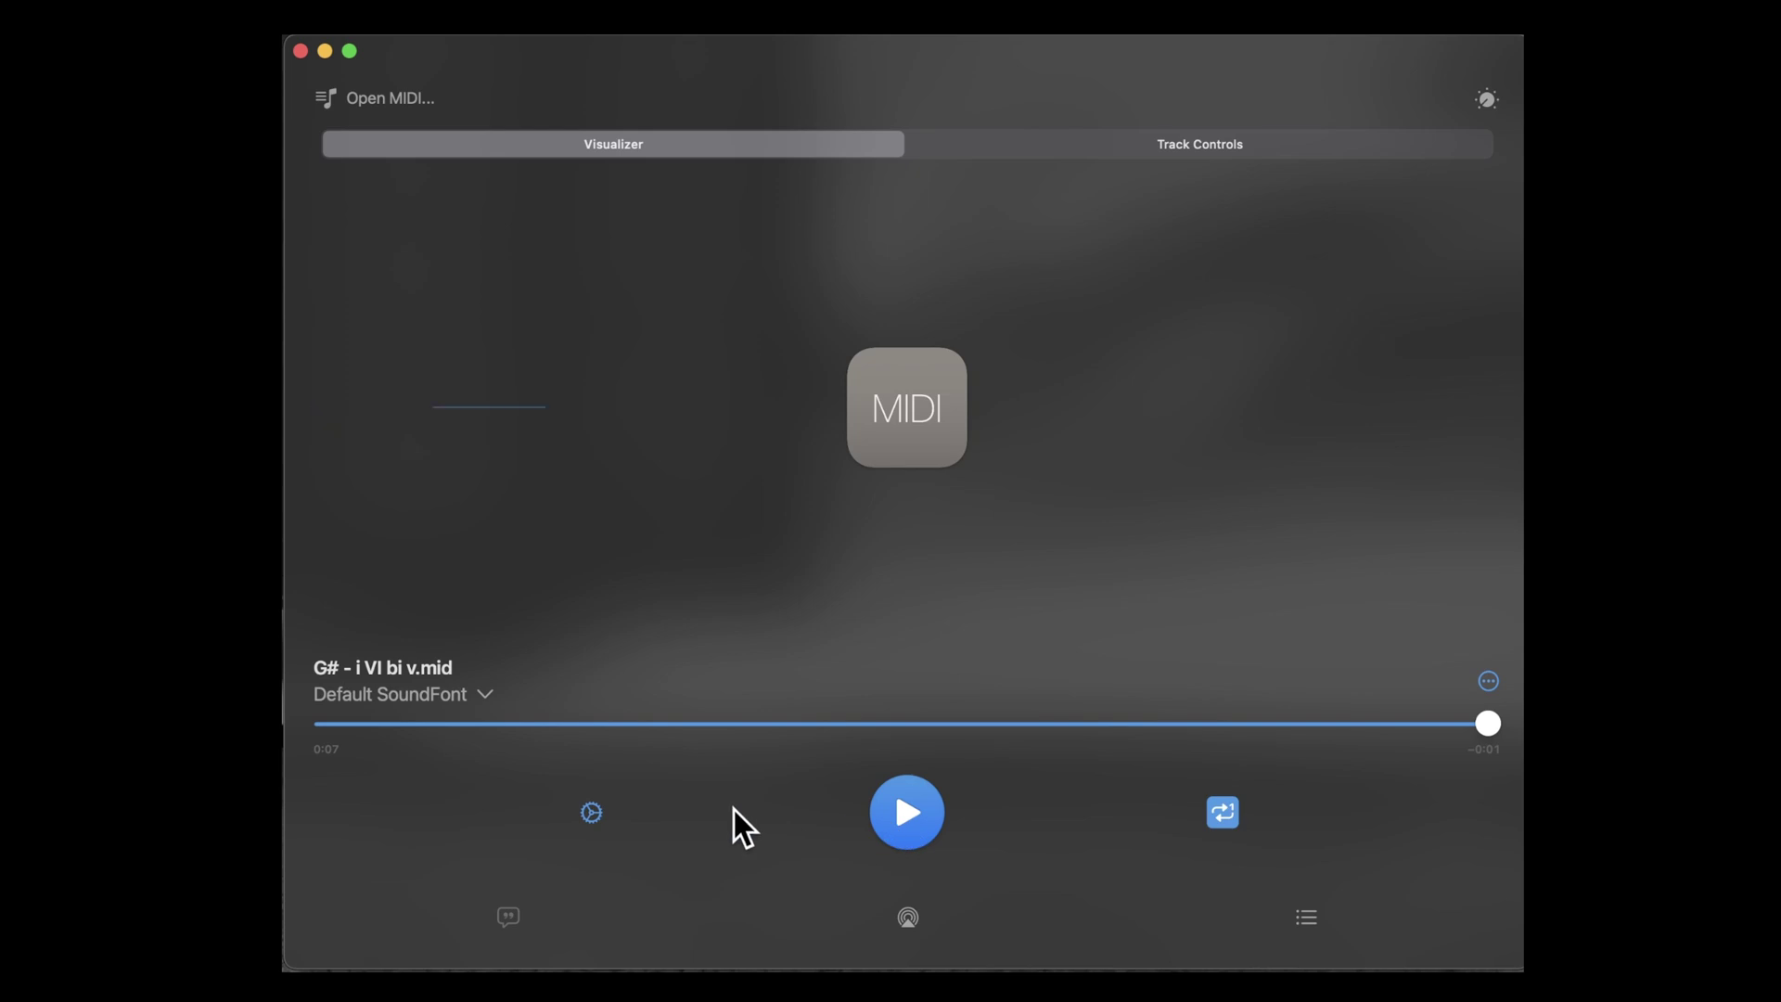
{"action": "left_click", "coordinate": [592, 813]}
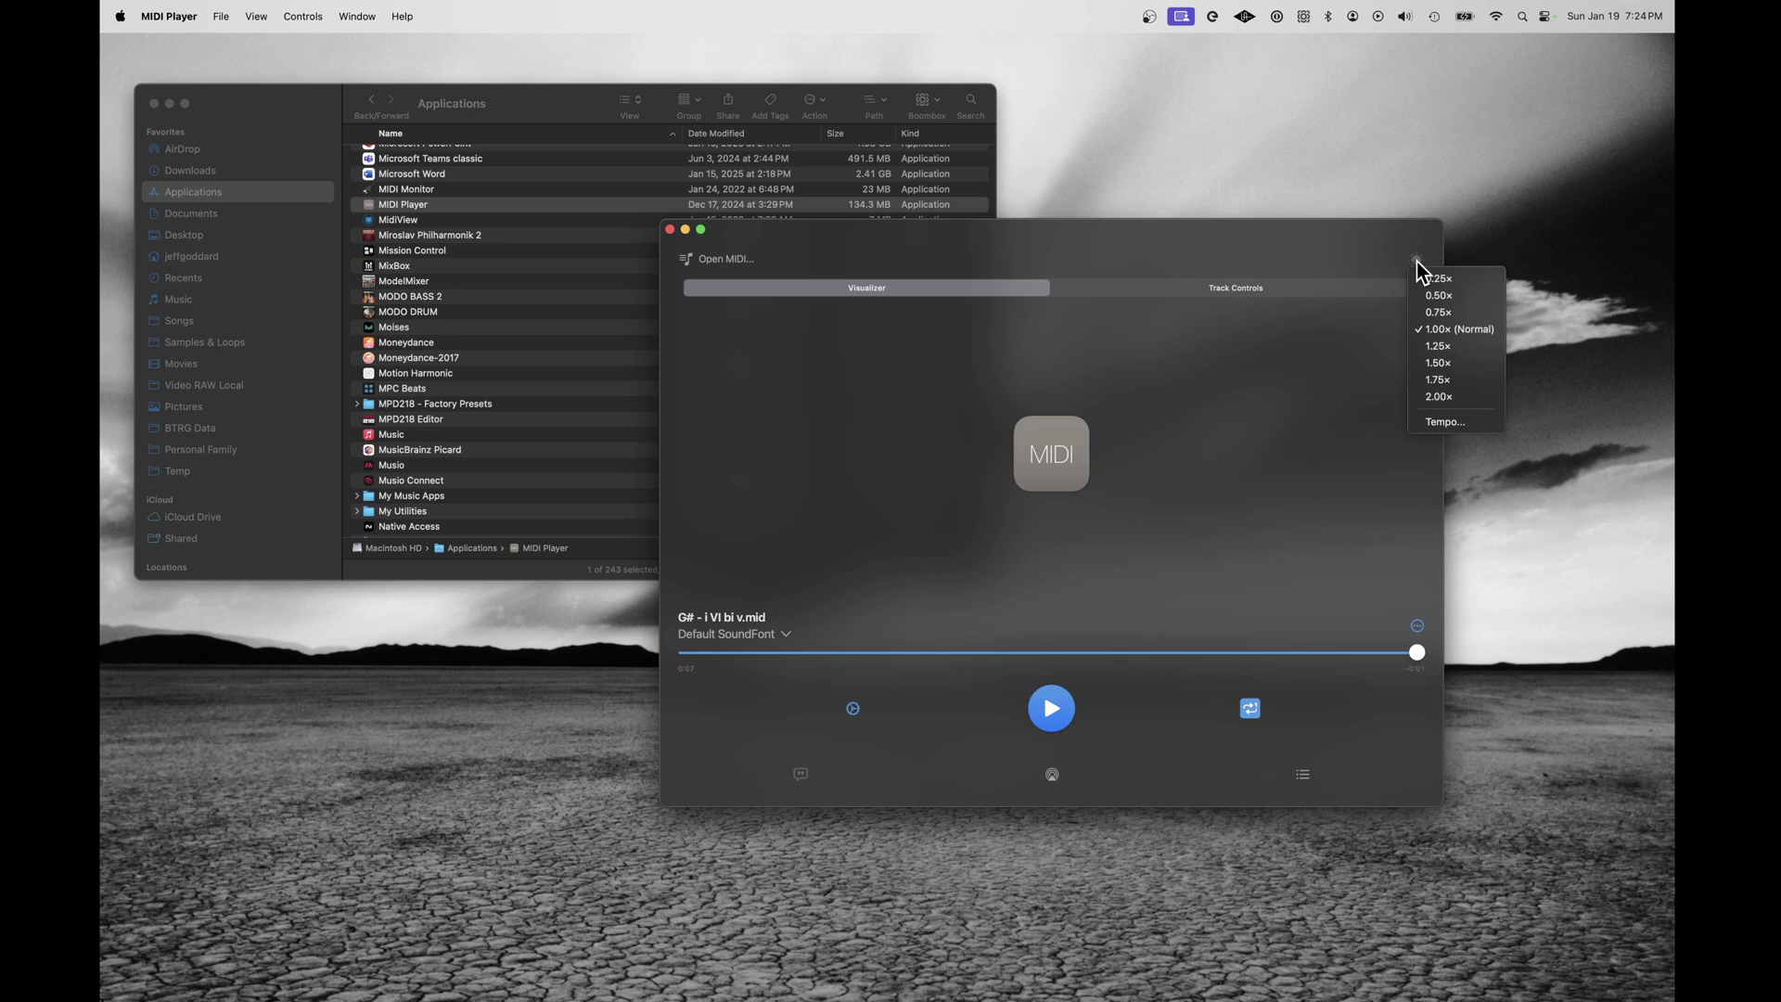
Restart playback, toggle repeat, set playback speed to 0.50× and check the tempo settings.
{"action": "left_click", "coordinate": [1052, 708]}
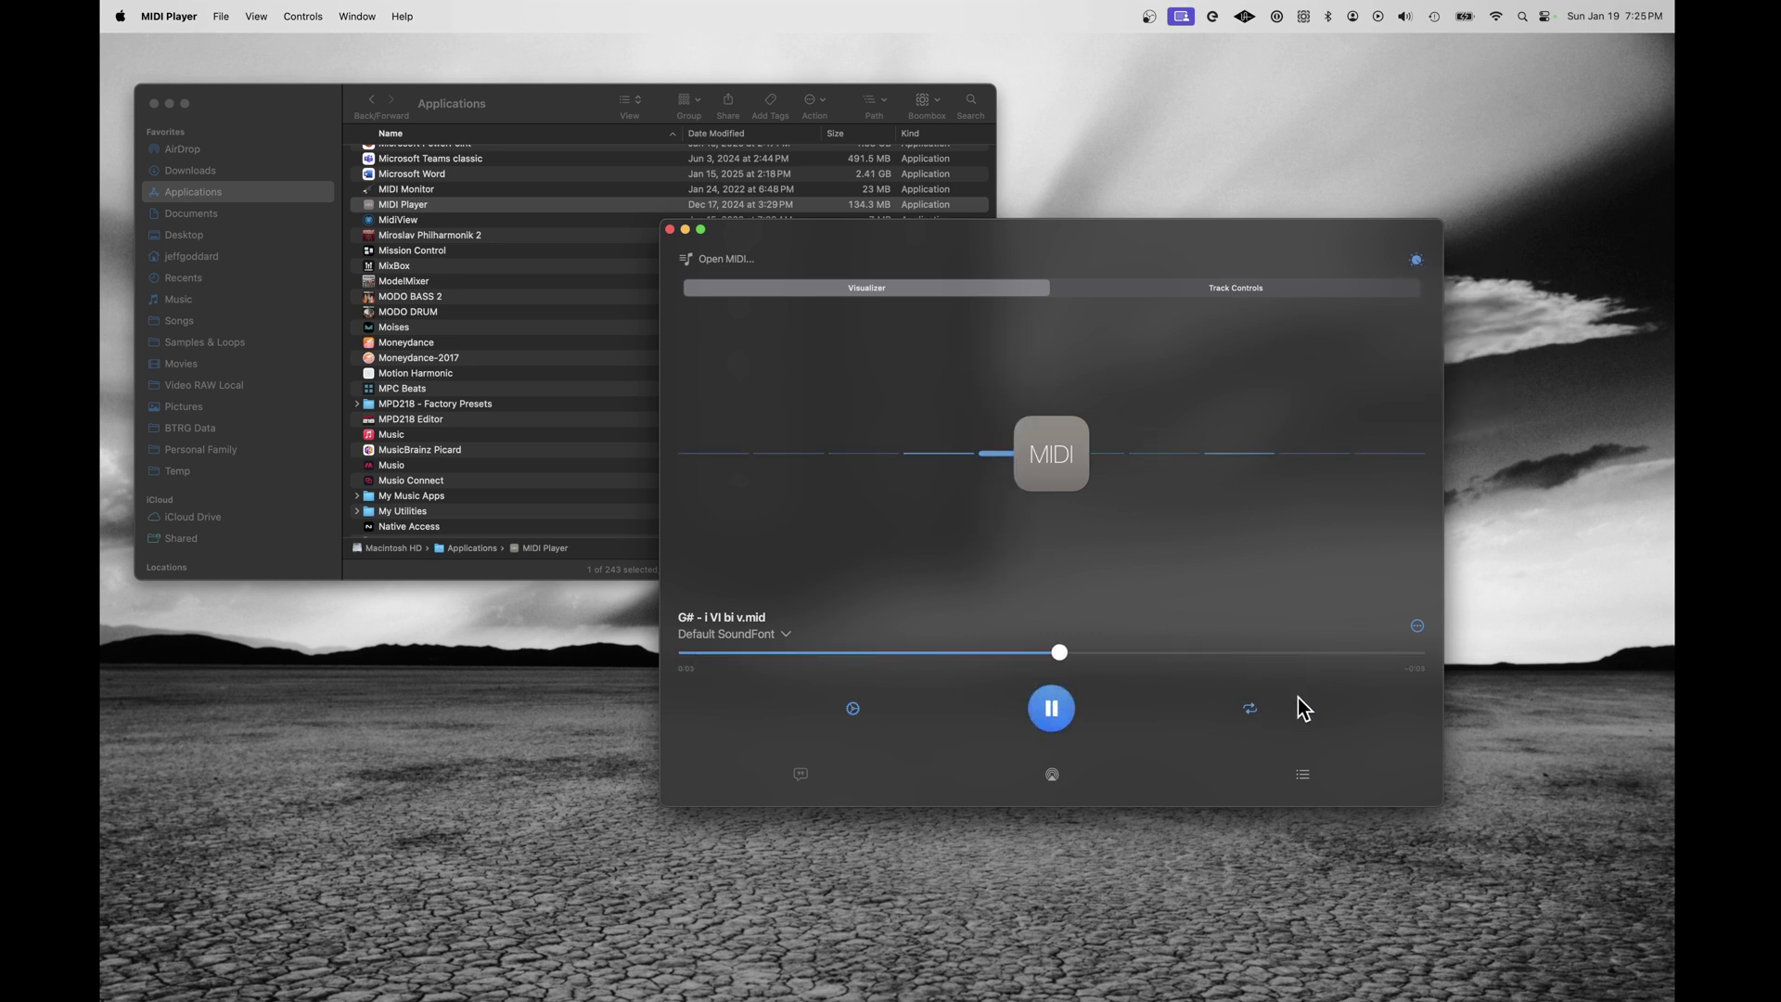
{"action": "left_click", "coordinate": [1249, 709]}
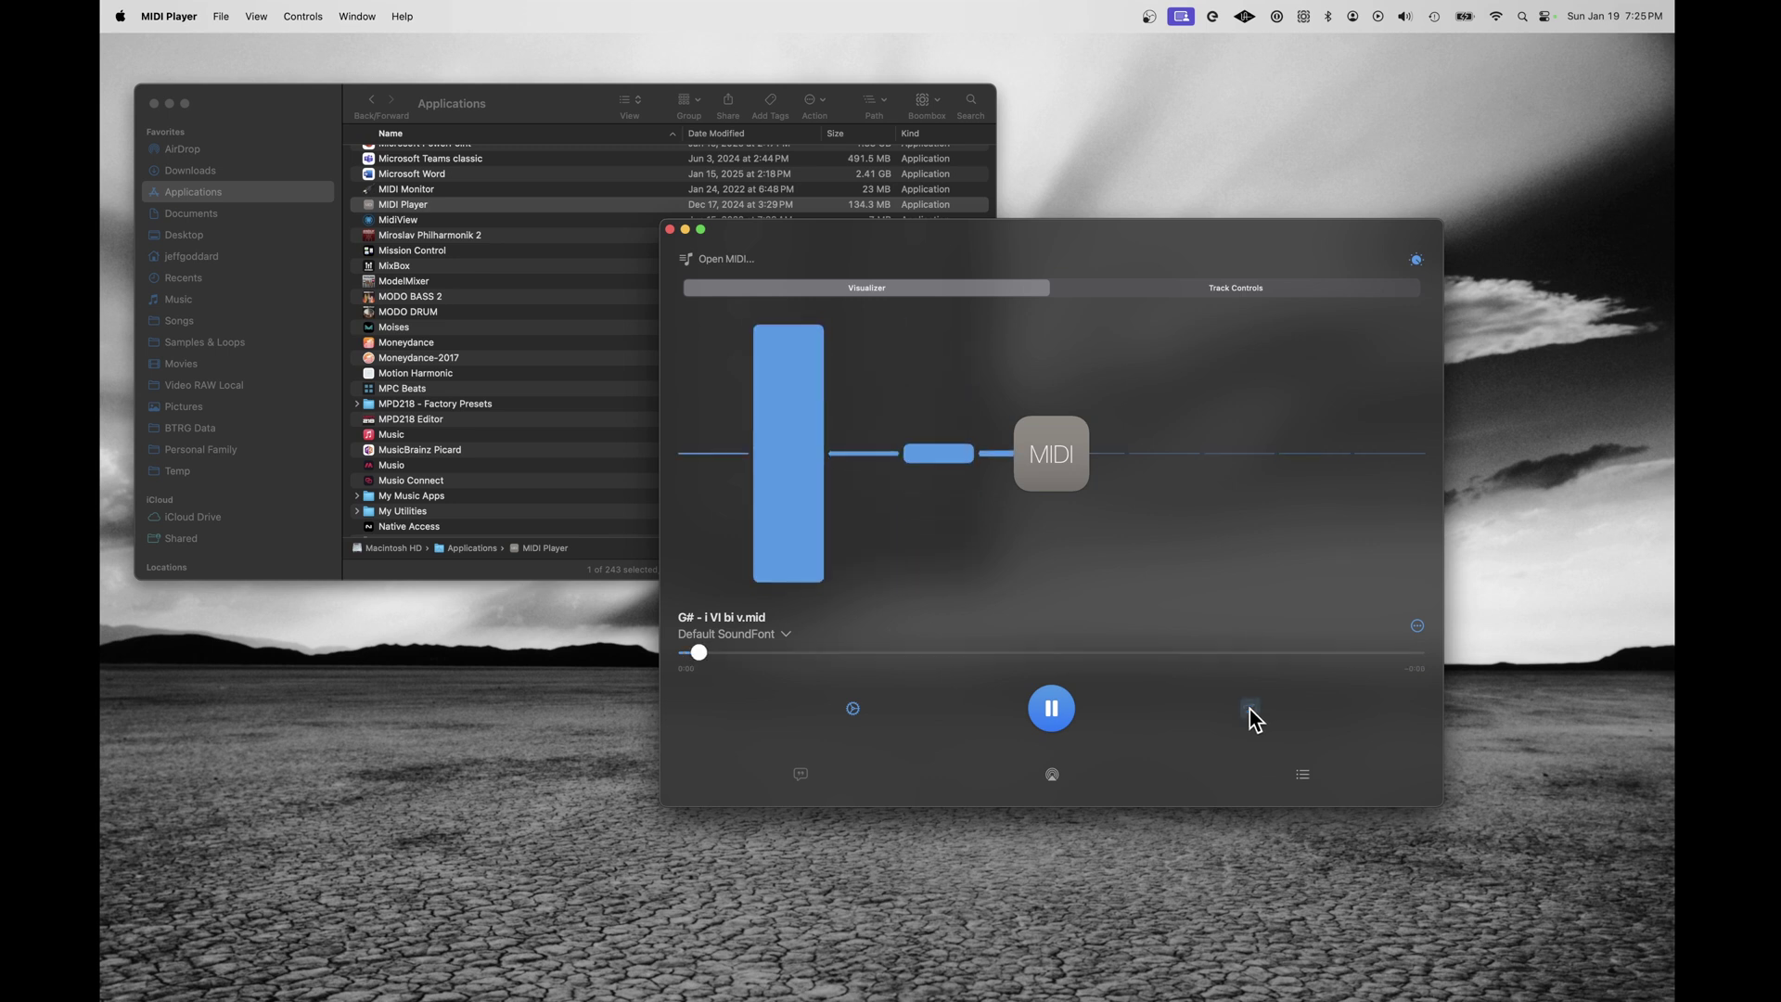
{"action": "left_click", "coordinate": [1415, 262]}
{"action": "left_click", "coordinate": [1439, 295]}
{"action": "left_click", "coordinate": [1417, 262]}
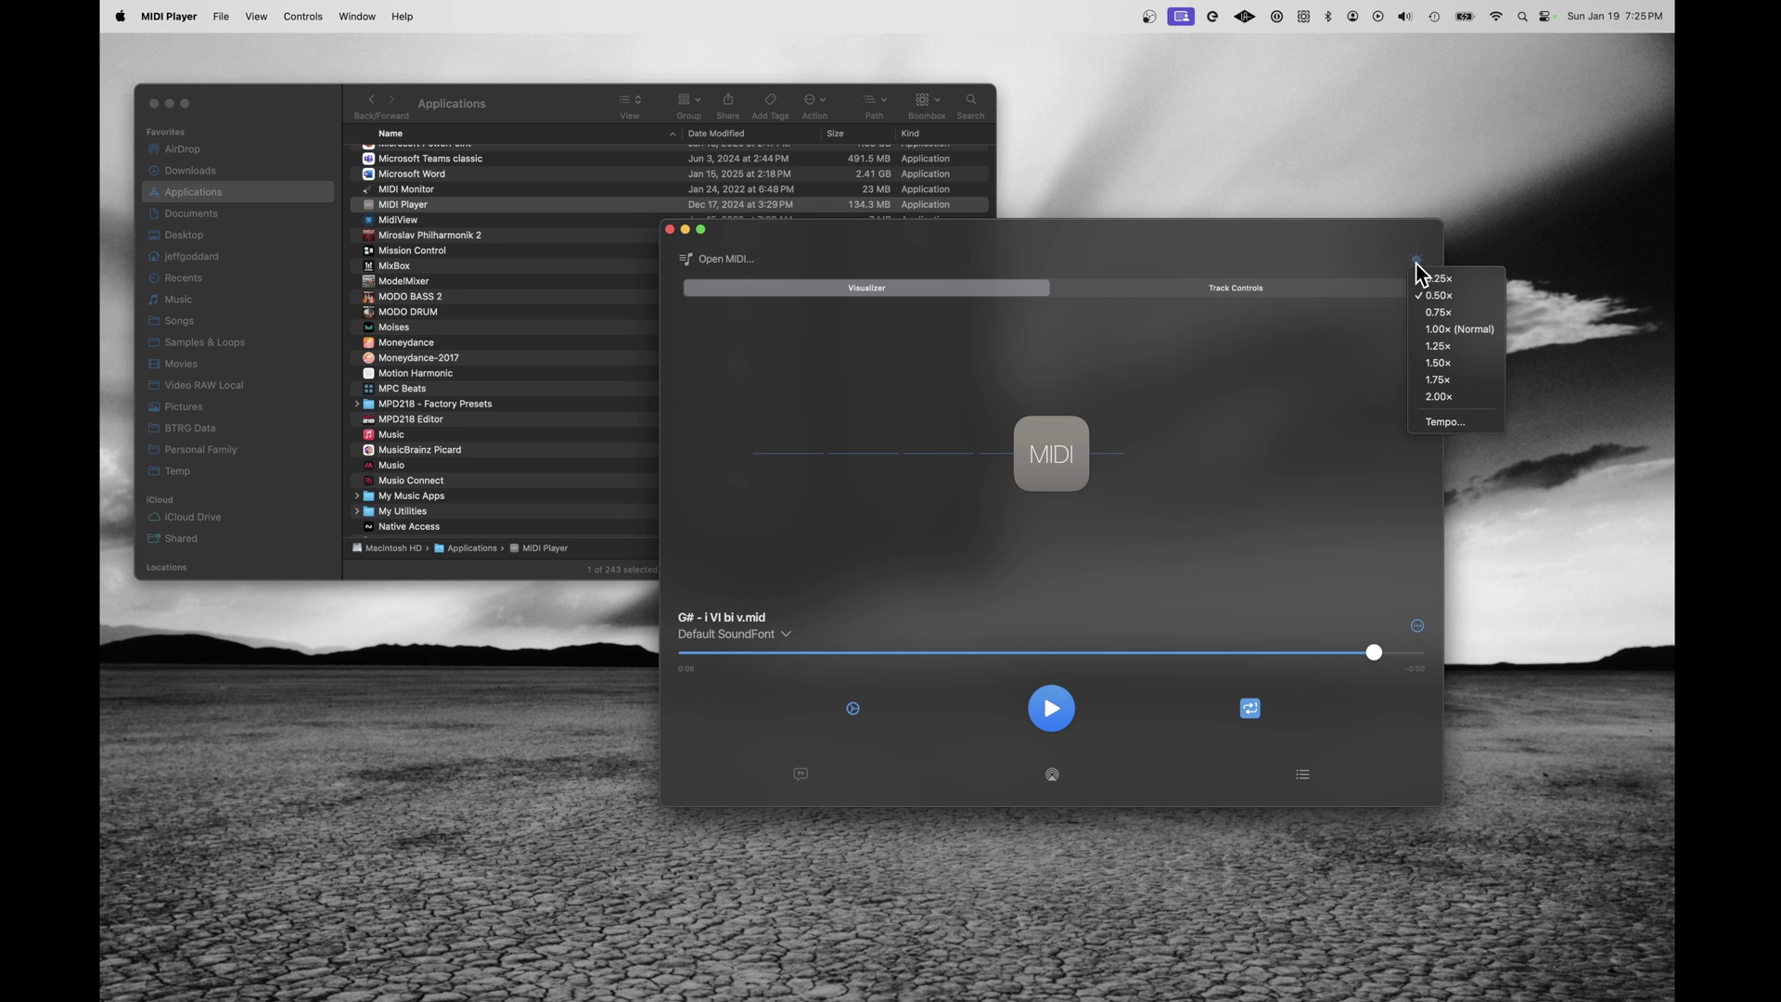
{"action": "left_click", "coordinate": [1444, 426]}
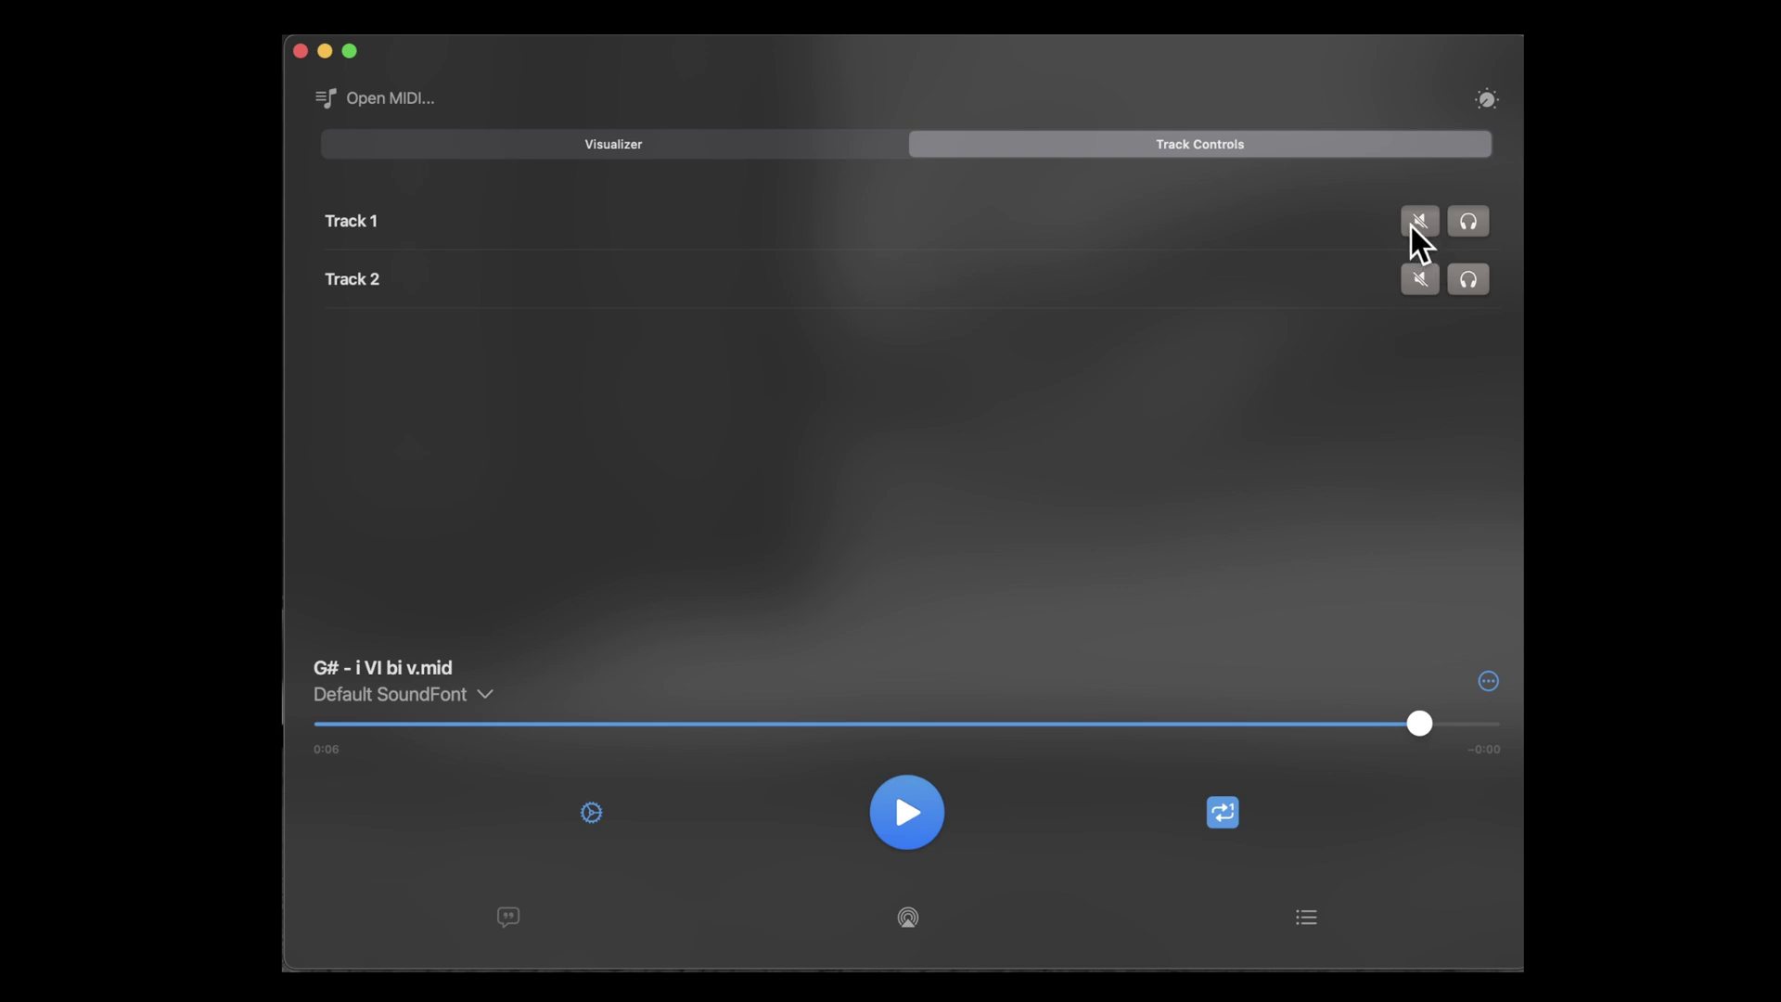
Back in the visualizer view, bring up the empty Playing Next queue and start adding songs.
{"action": "left_click", "coordinate": [662, 146]}
{"action": "left_click", "coordinate": [1308, 918]}
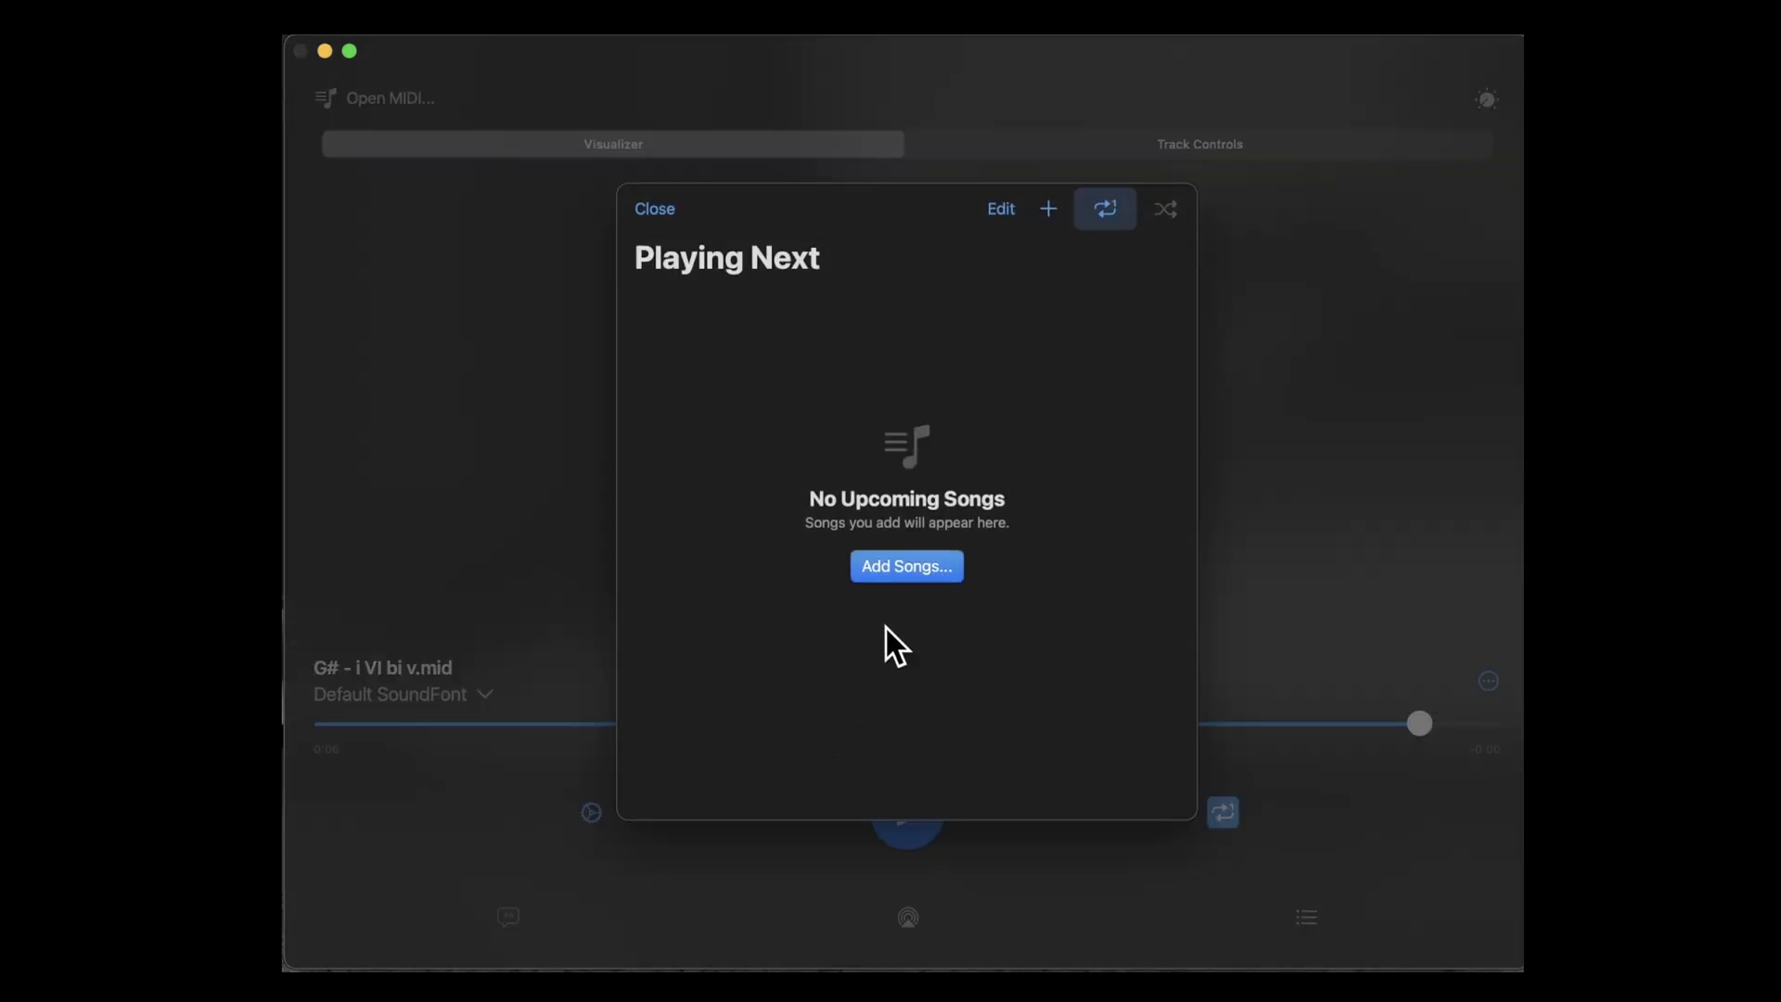
{"action": "left_click", "coordinate": [913, 565]}
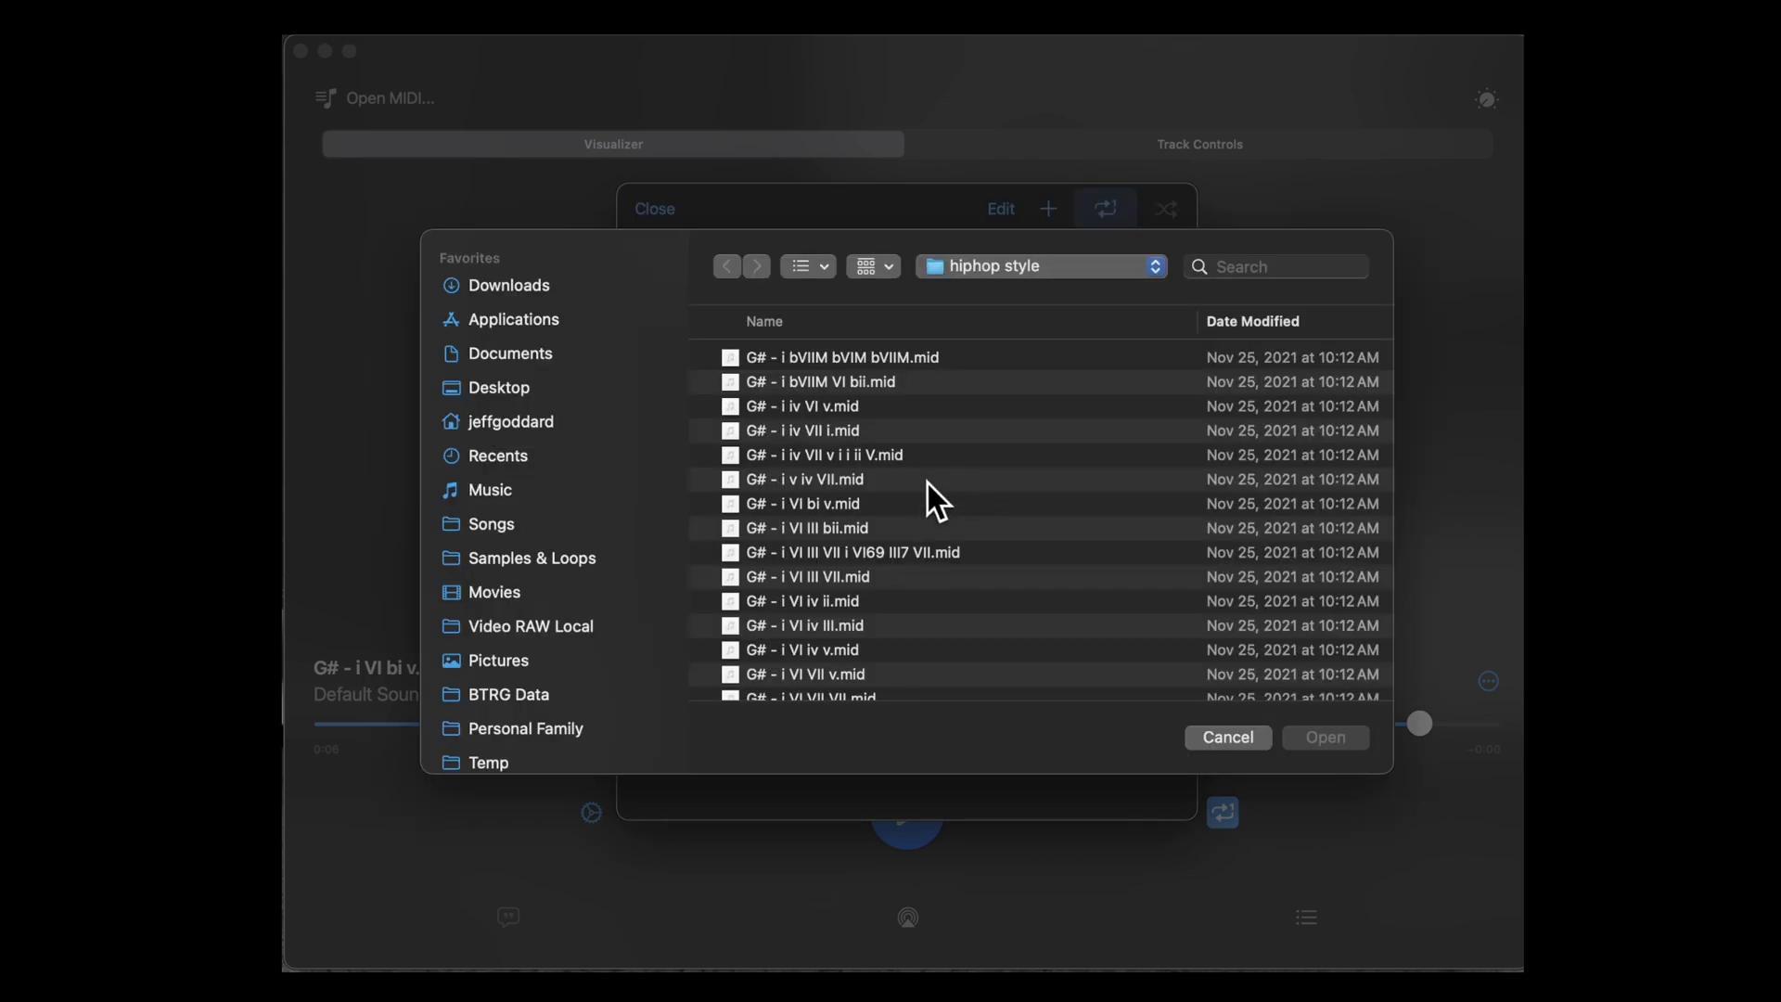
Queue the twelve G# chord-progression files from the hiphop style folder.
{"action": "scroll", "coordinate": [859, 487], "scroll_direction": "down", "scroll_amount": 10}
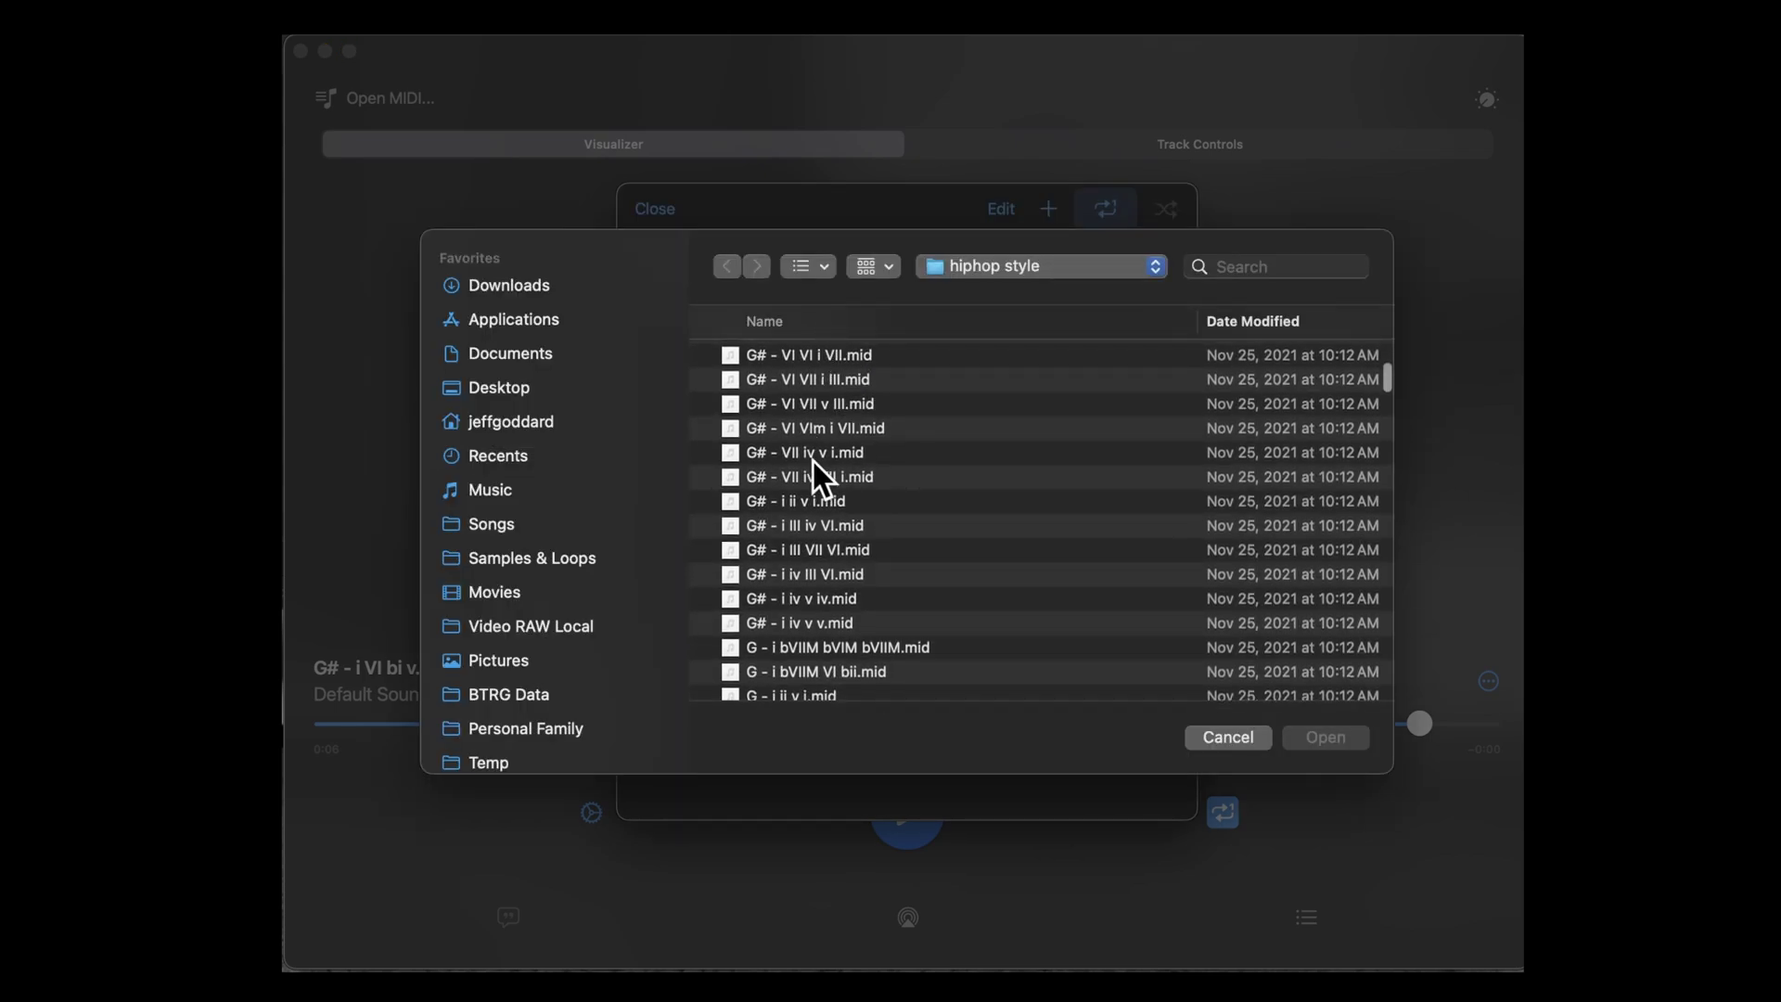
{"action": "left_click", "coordinate": [822, 360]}
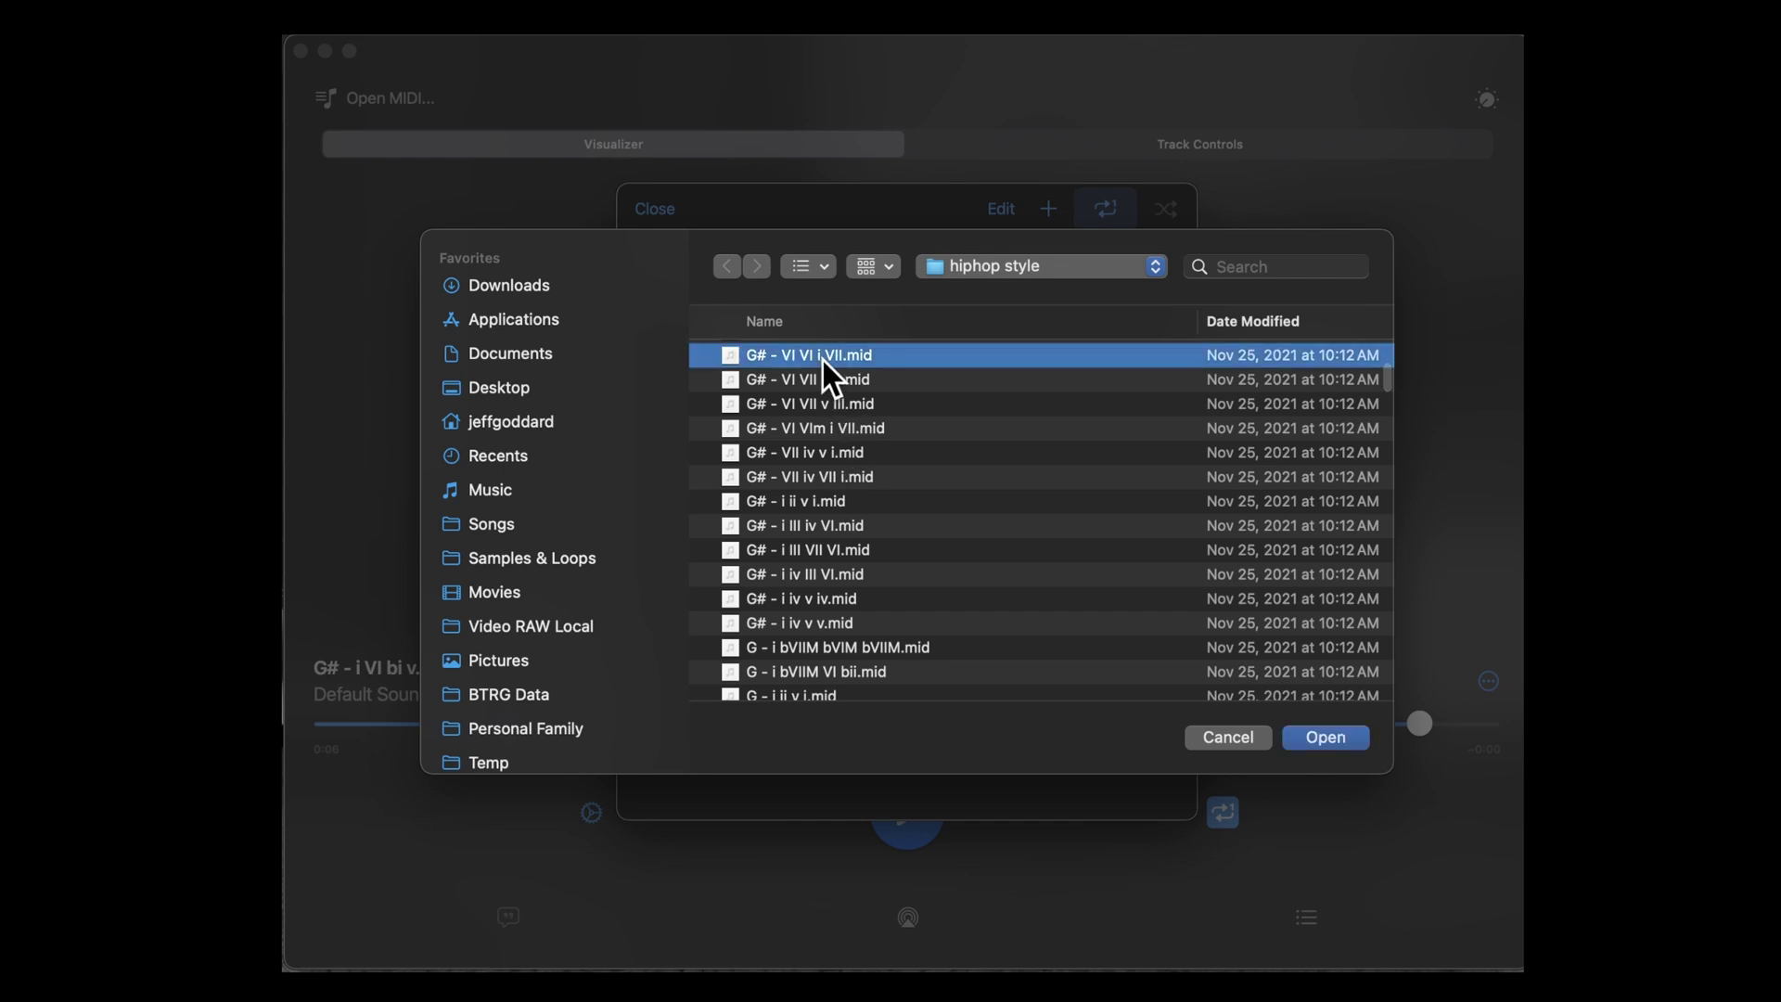
{"action": "left_click", "coordinate": [831, 623], "text": "shift"}
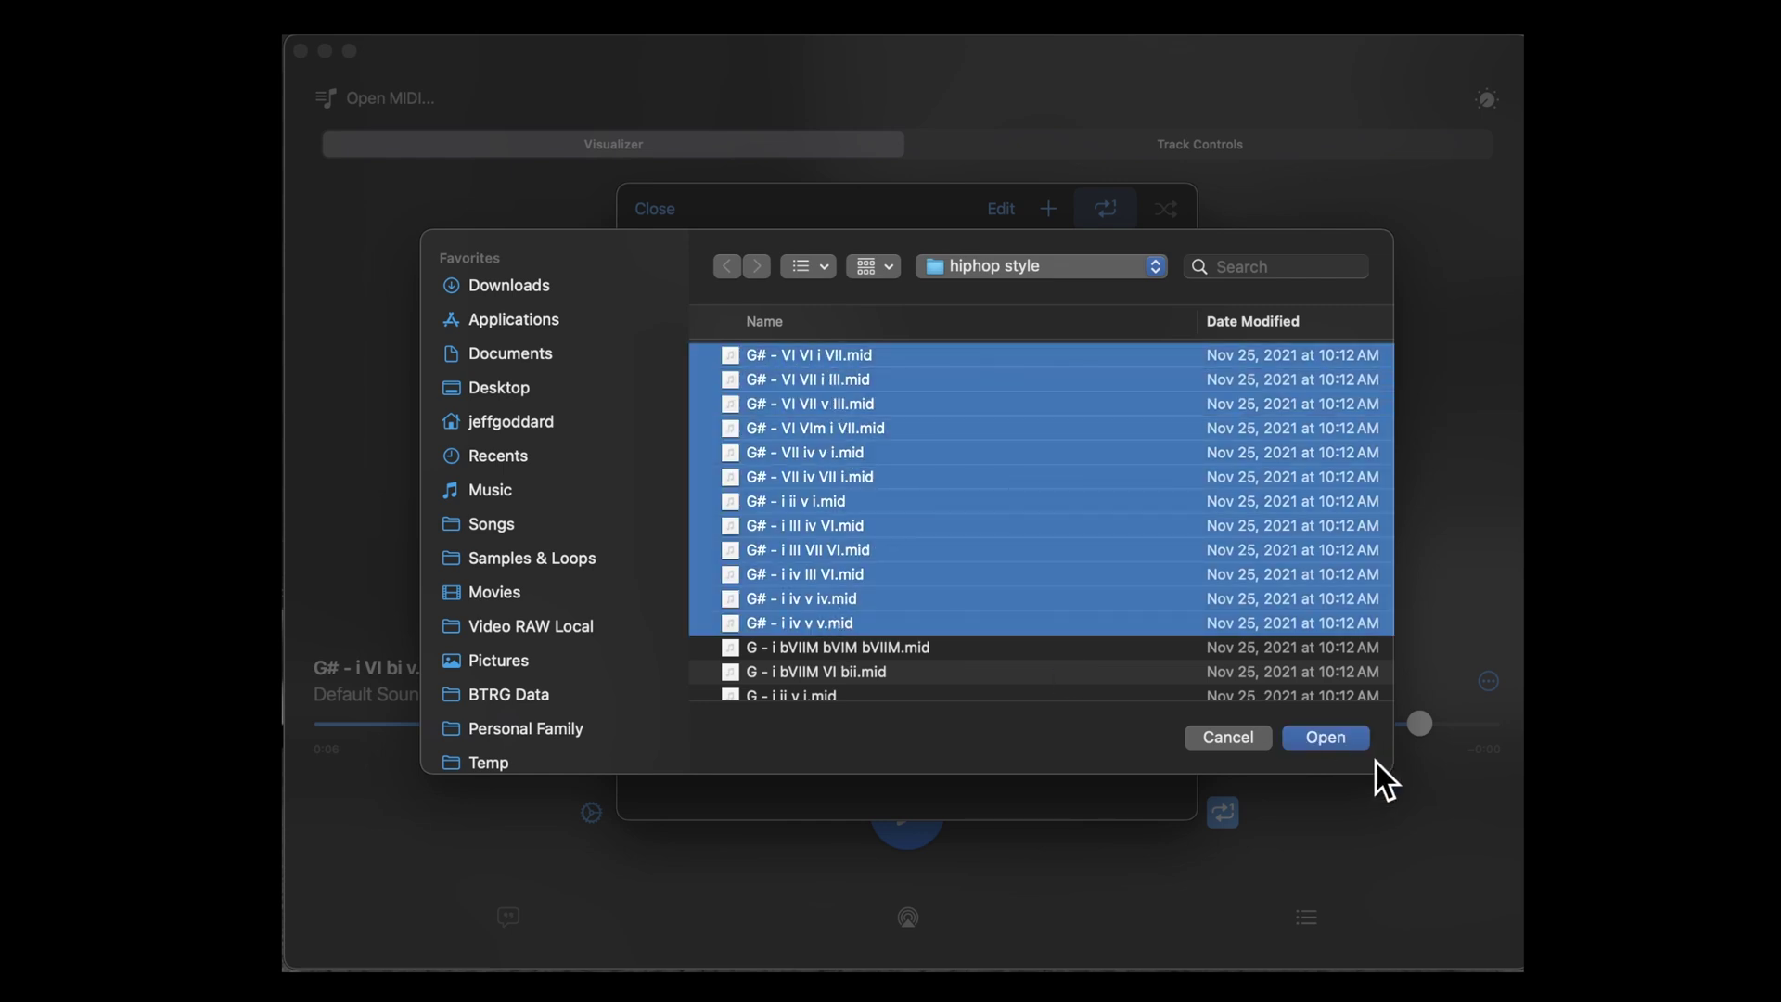
{"action": "left_click", "coordinate": [1360, 738]}
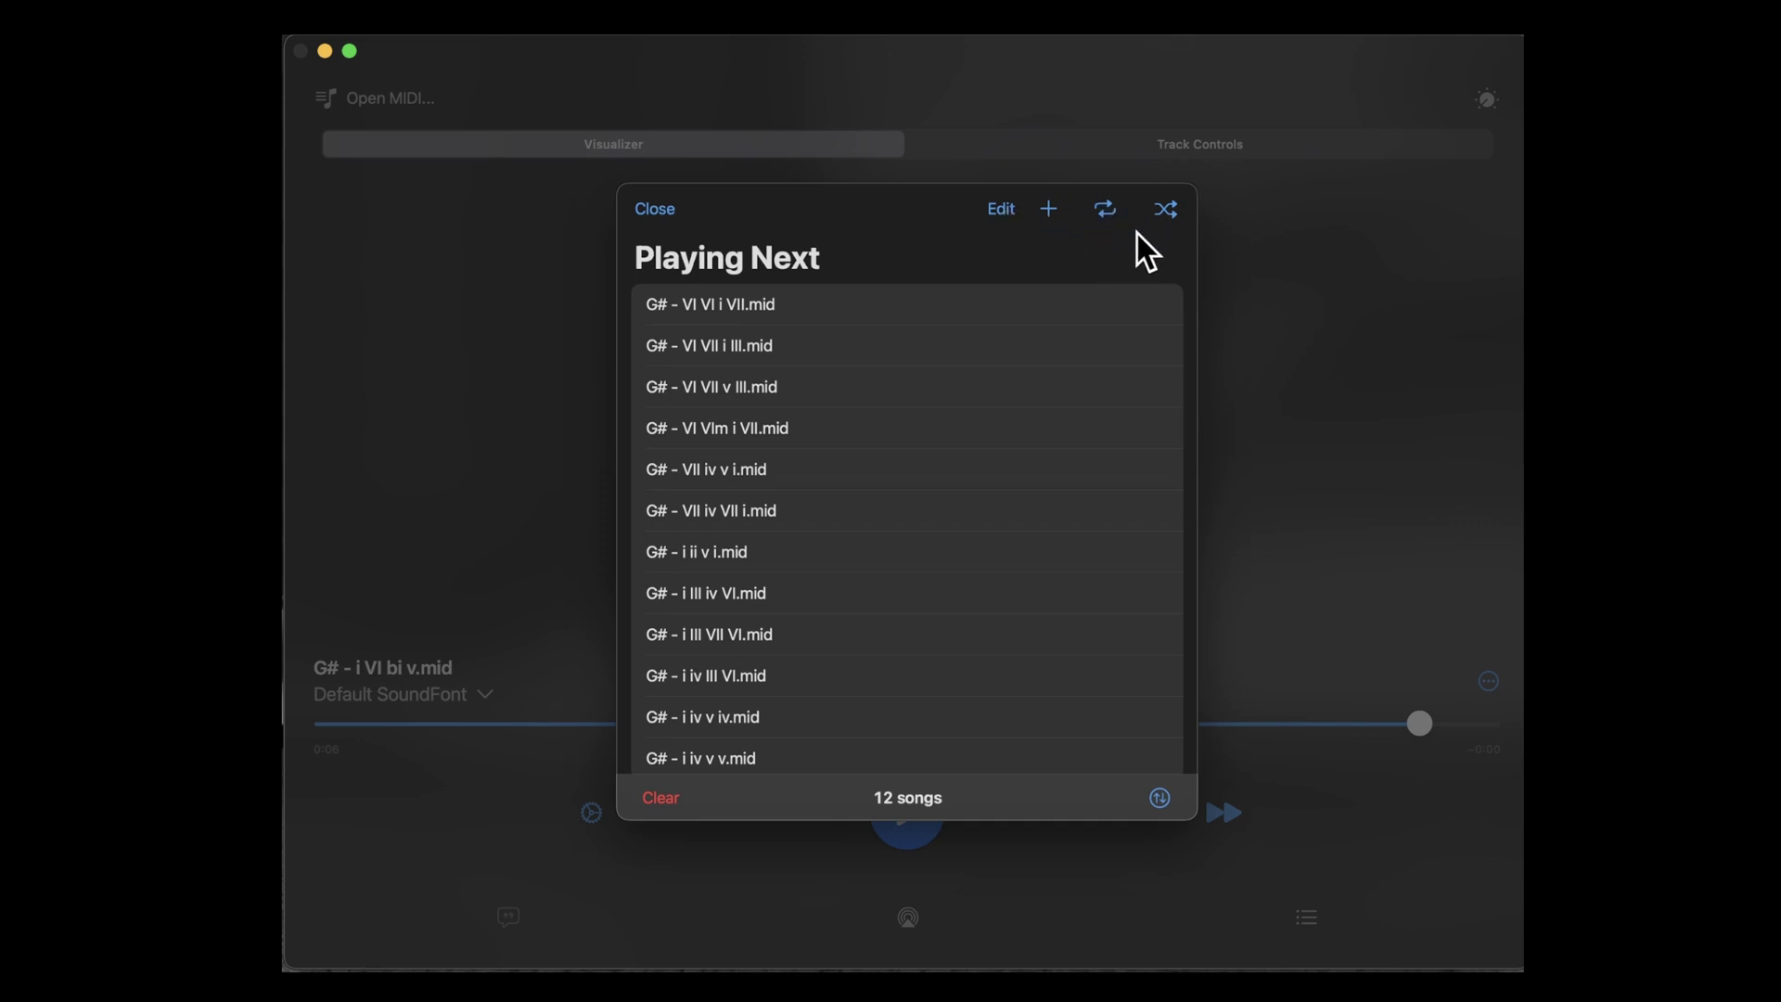
Shuffle the queued G# progressions, play through them, then pause.
{"action": "left_click", "coordinate": [1164, 212]}
{"action": "left_click", "coordinate": [655, 206]}
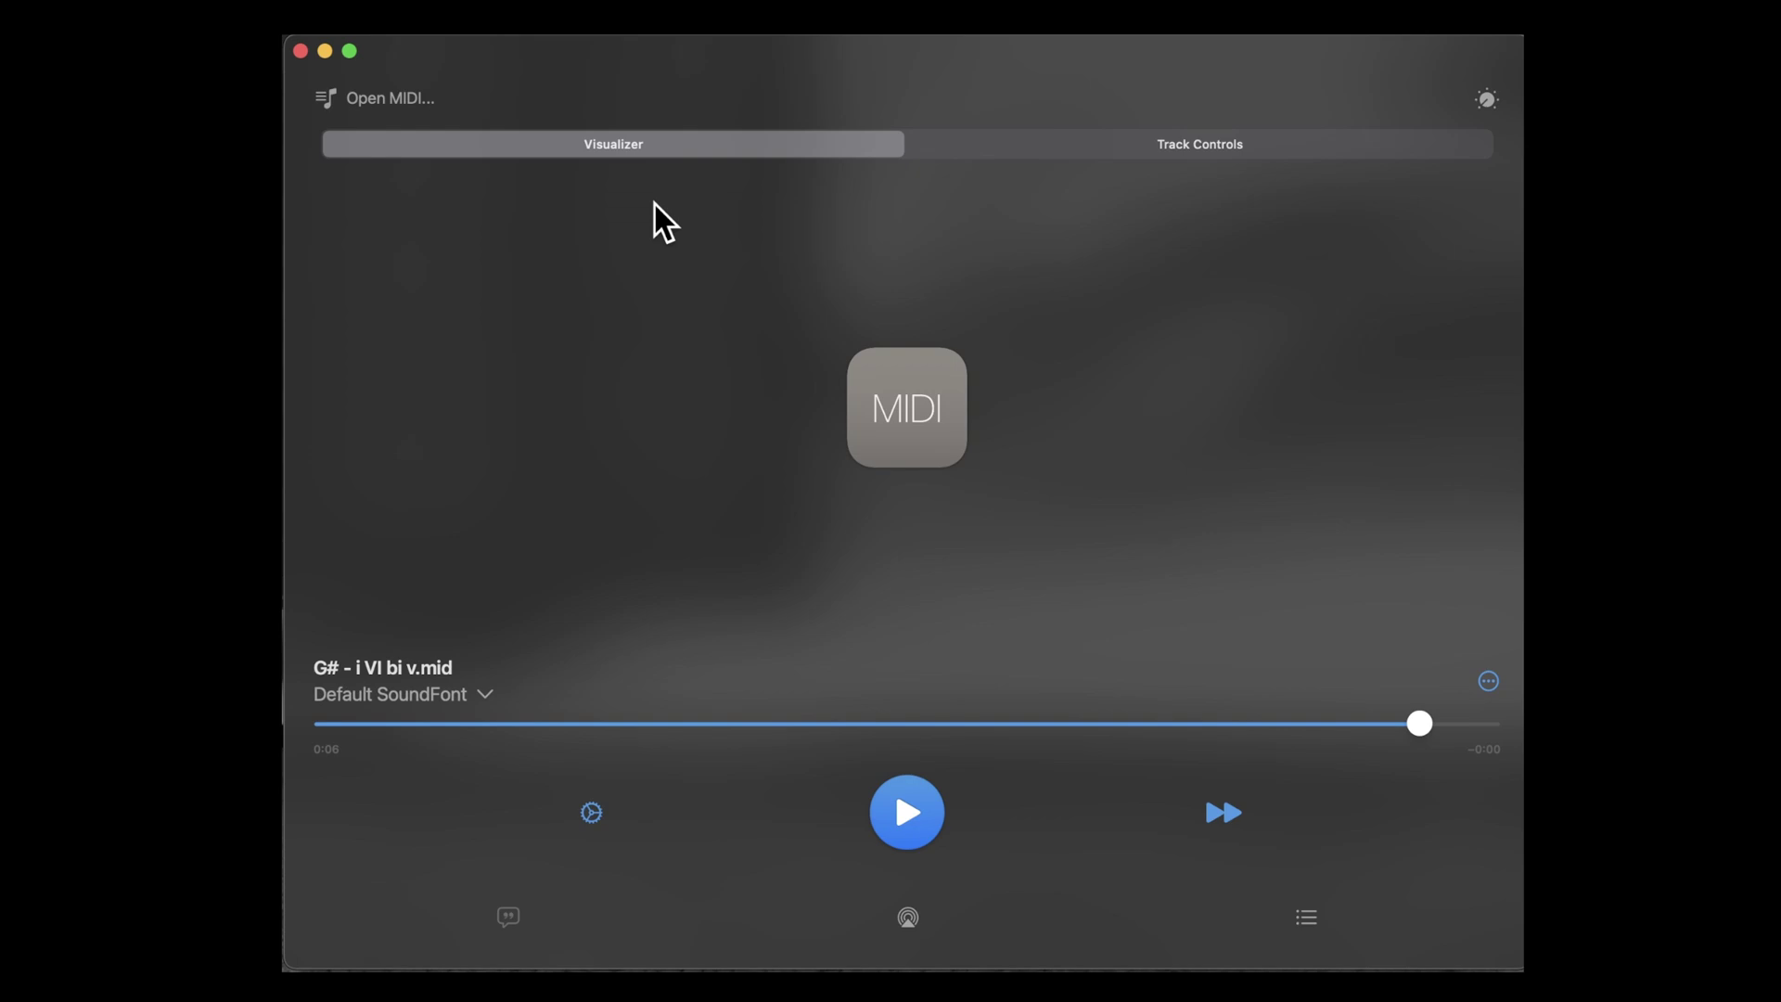
{"action": "left_click", "coordinate": [914, 818]}
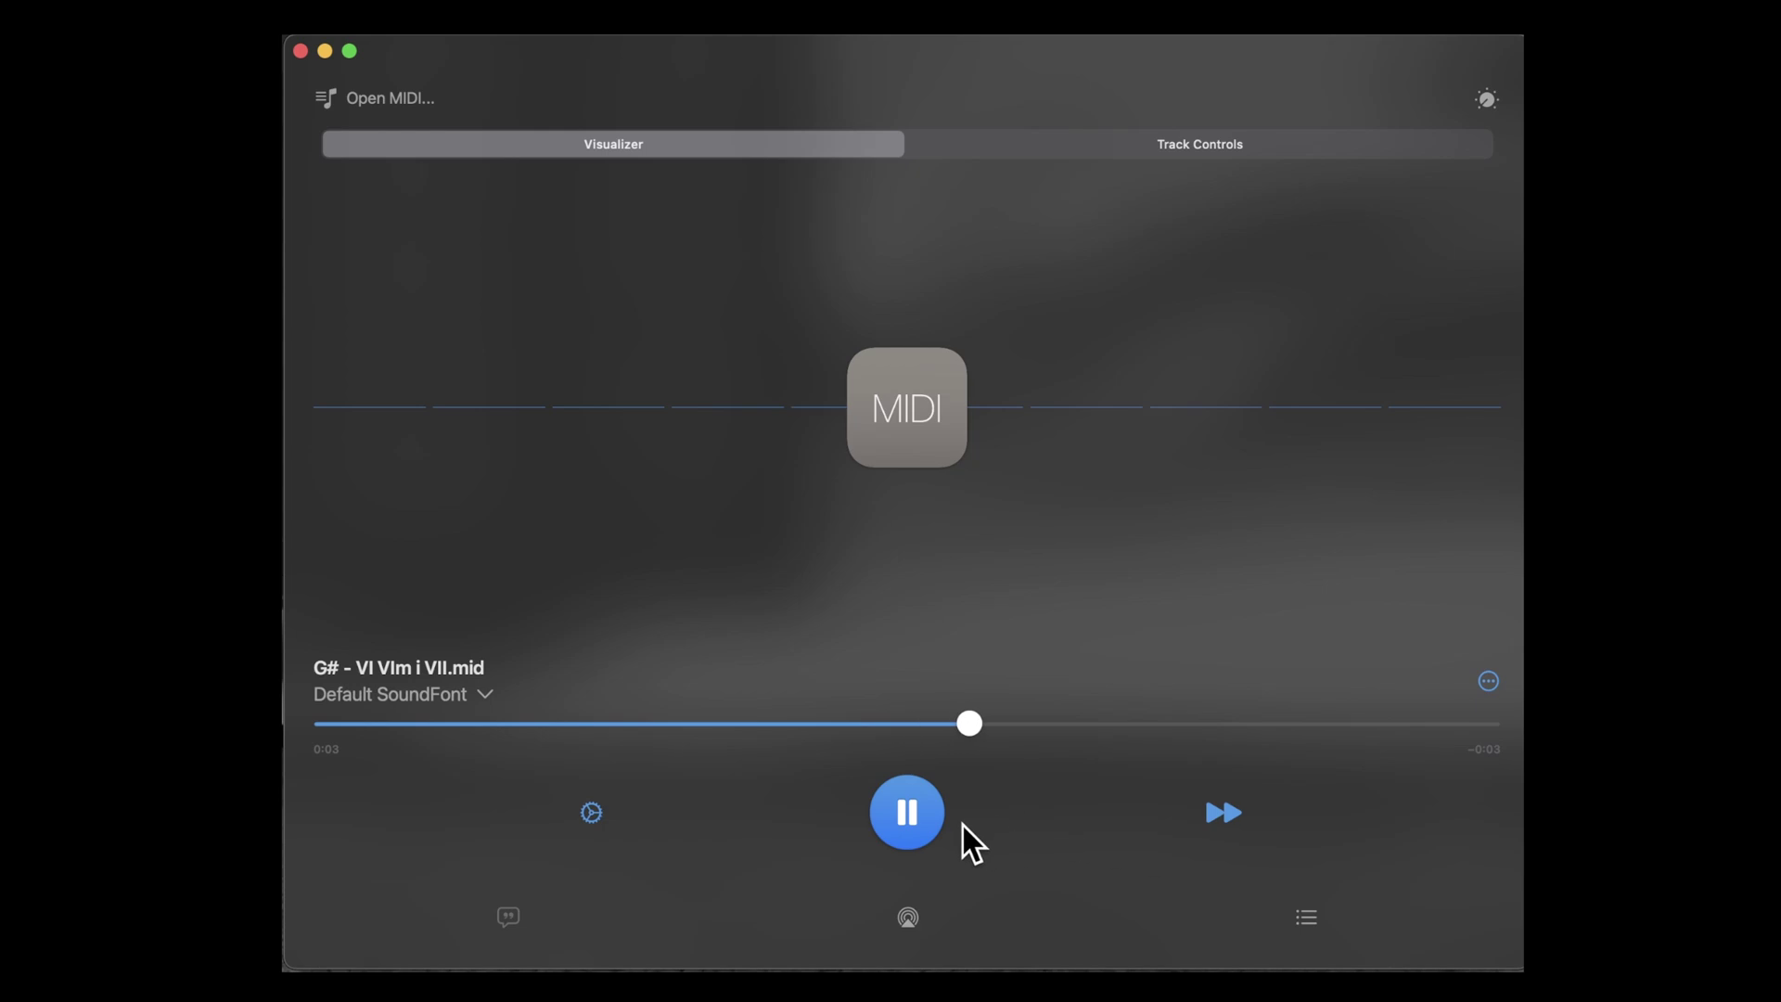
{"action": "left_click", "coordinate": [913, 818]}
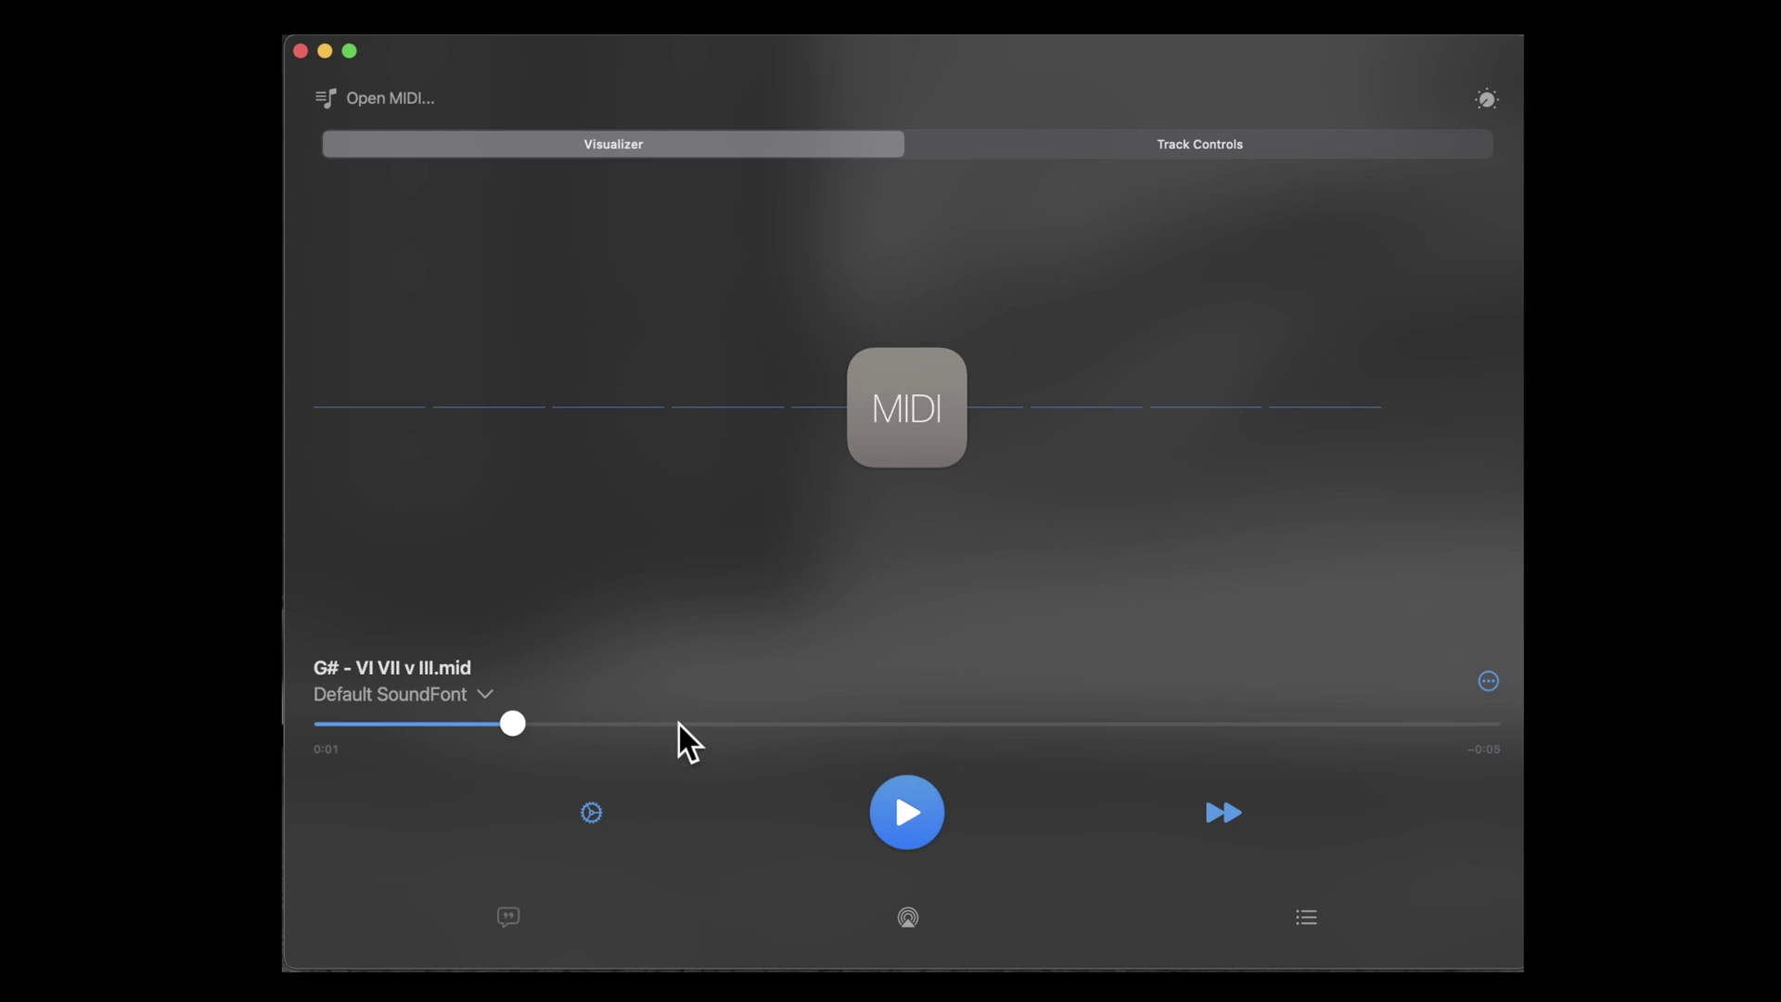
Clear the queue, load Brushes Groove 103A–108B from 3. shuffles, skip to 103B, then pause.
{"action": "left_click", "coordinate": [1313, 918]}
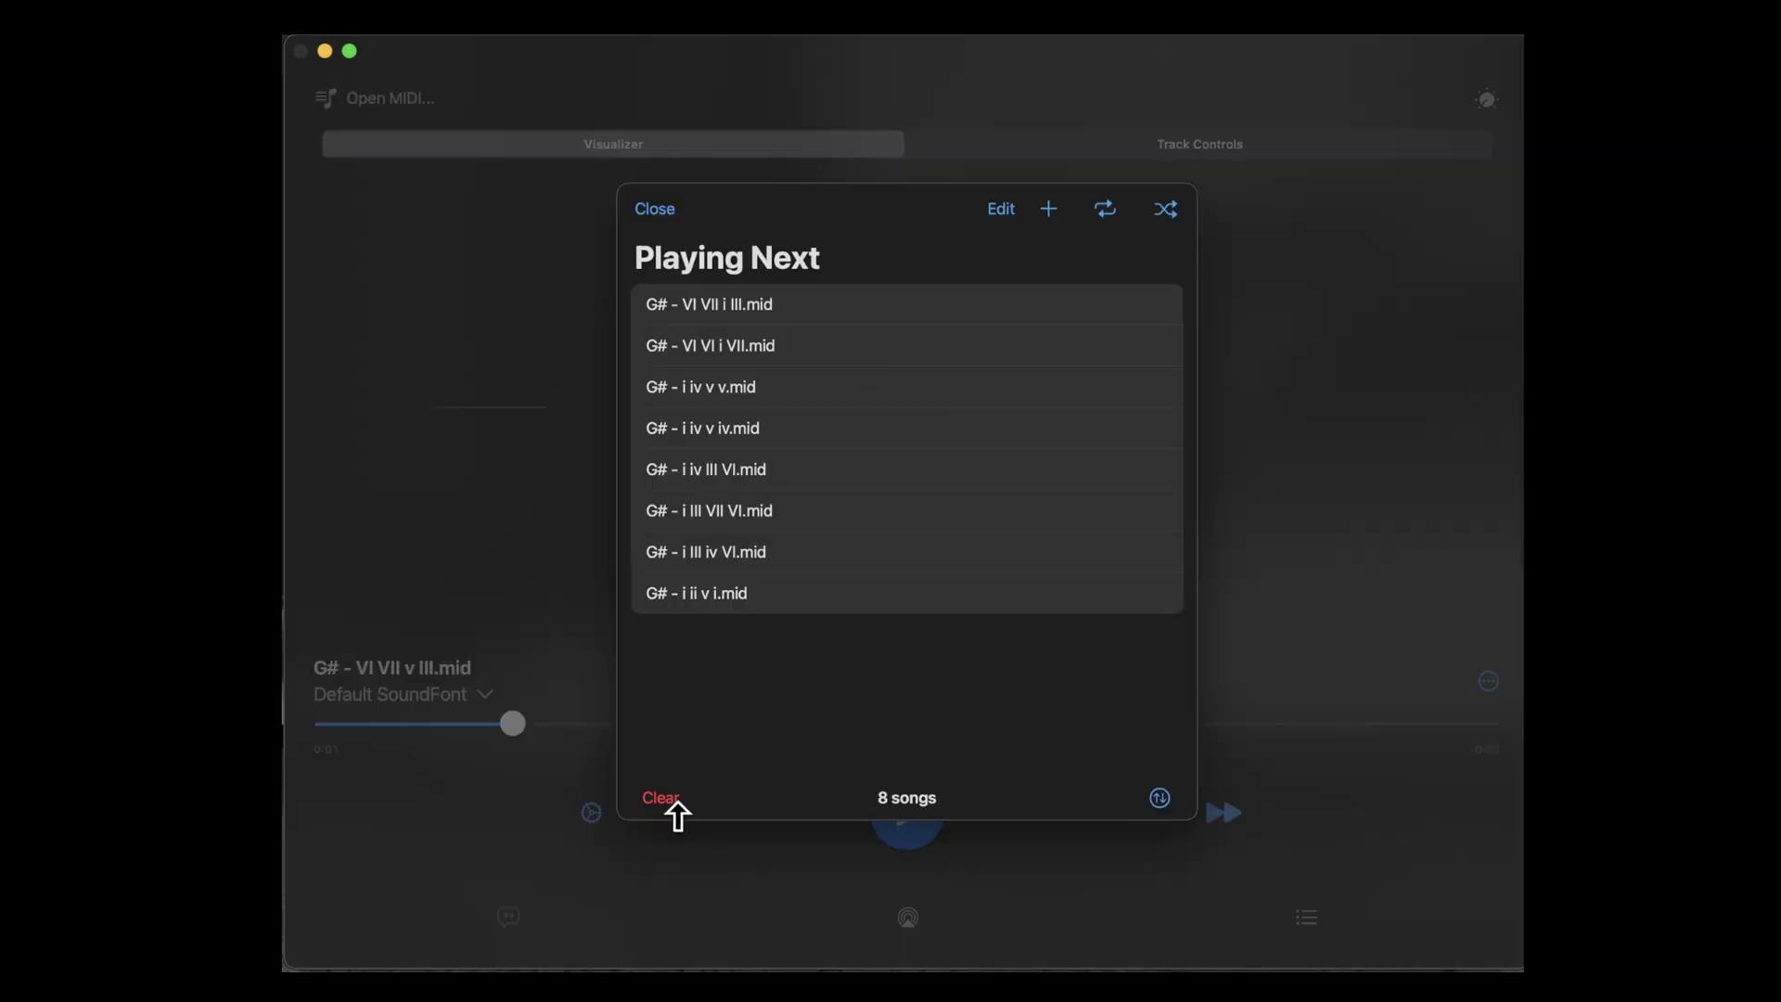
{"action": "left_click", "coordinate": [666, 803]}
{"action": "left_click", "coordinate": [852, 627], "text": "shift"}
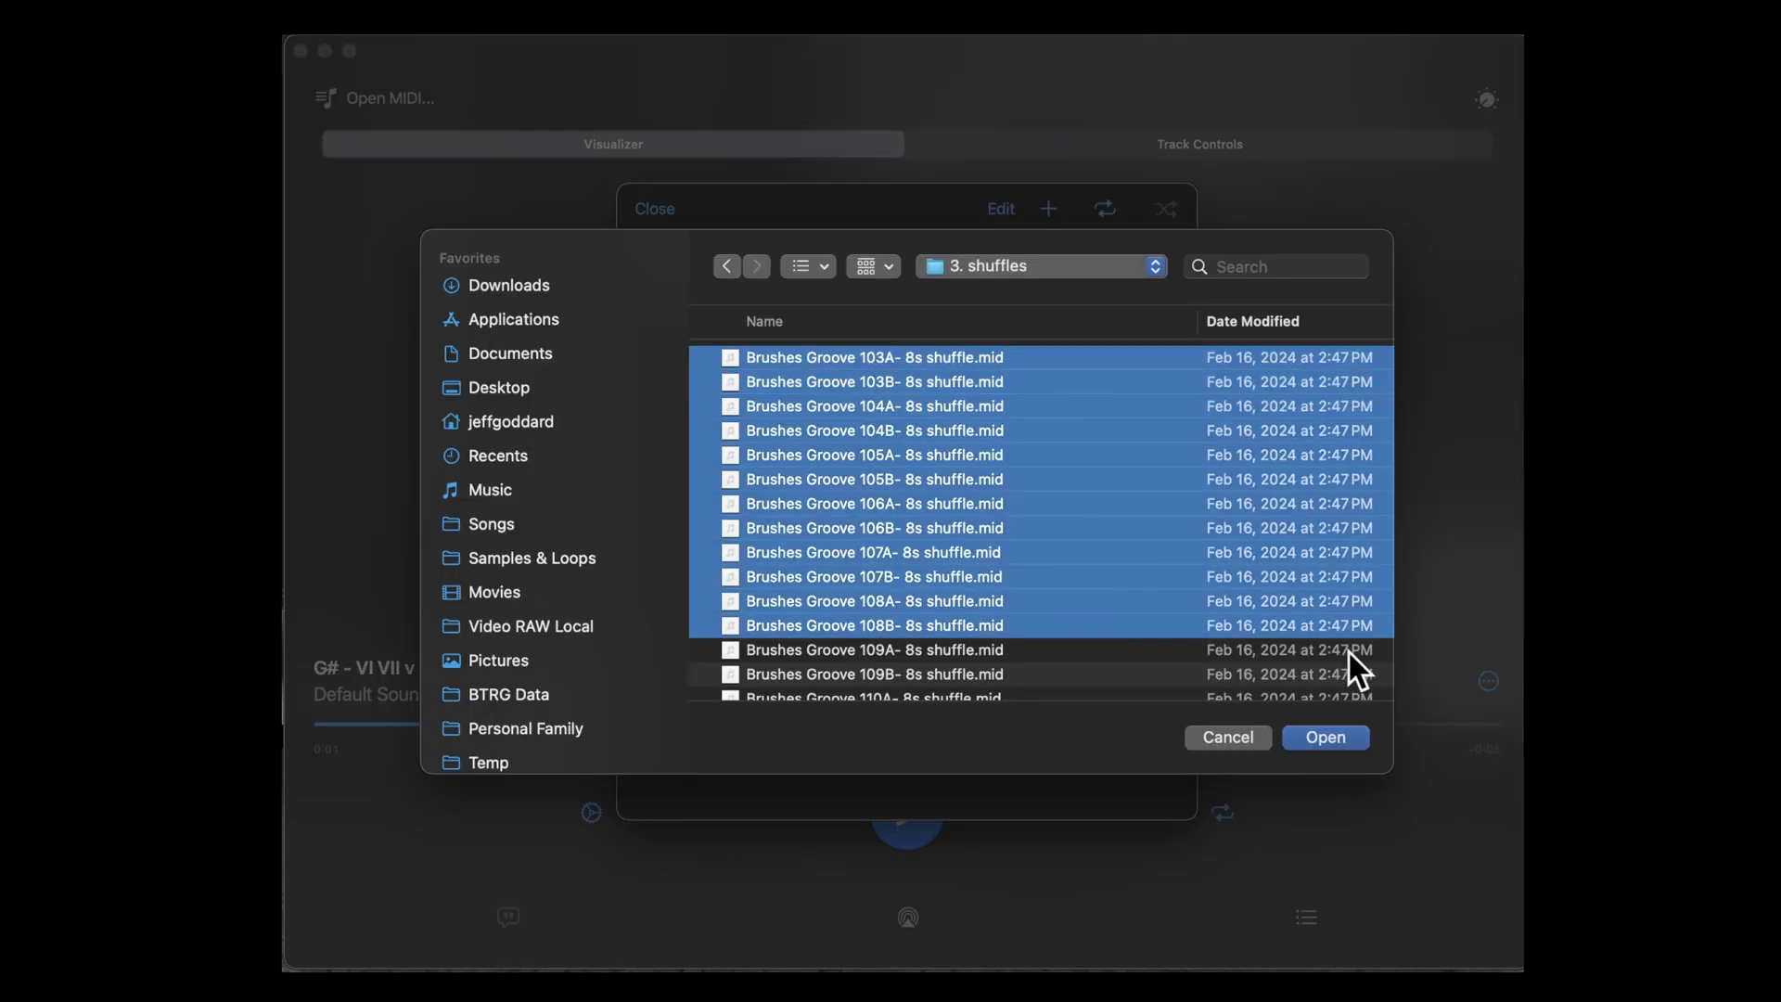
{"action": "left_click", "coordinate": [1334, 739]}
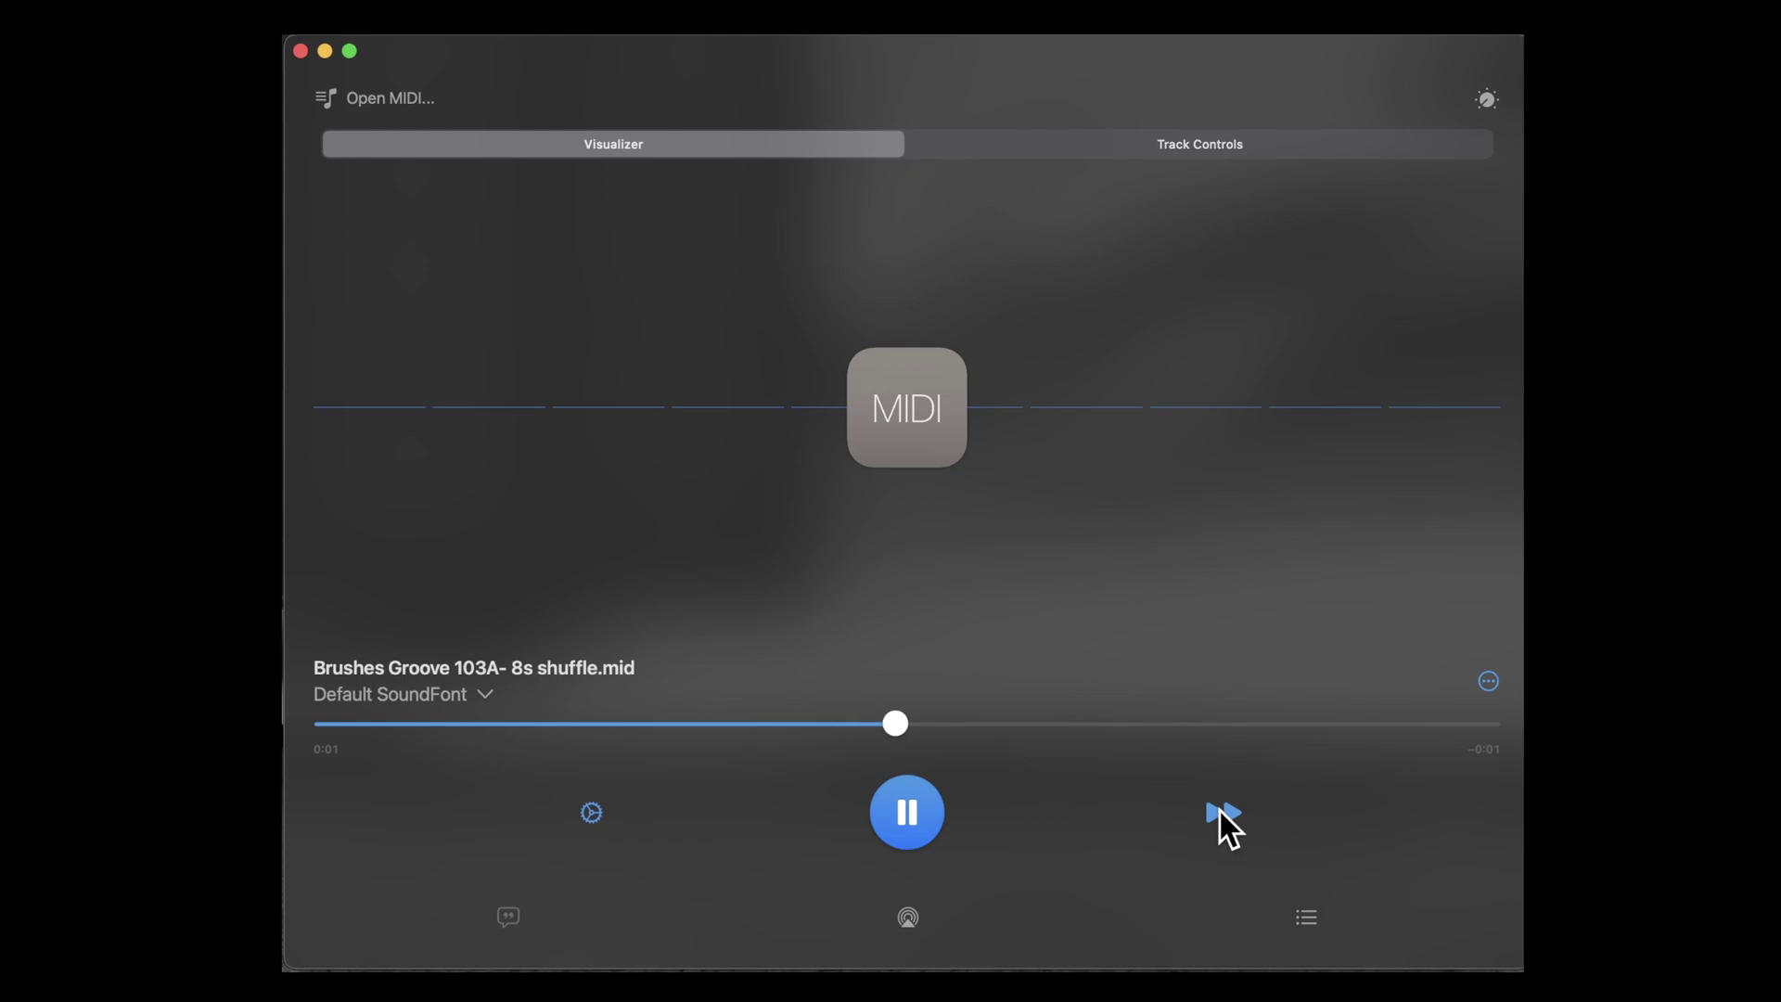
{"action": "left_click", "coordinate": [1221, 811]}
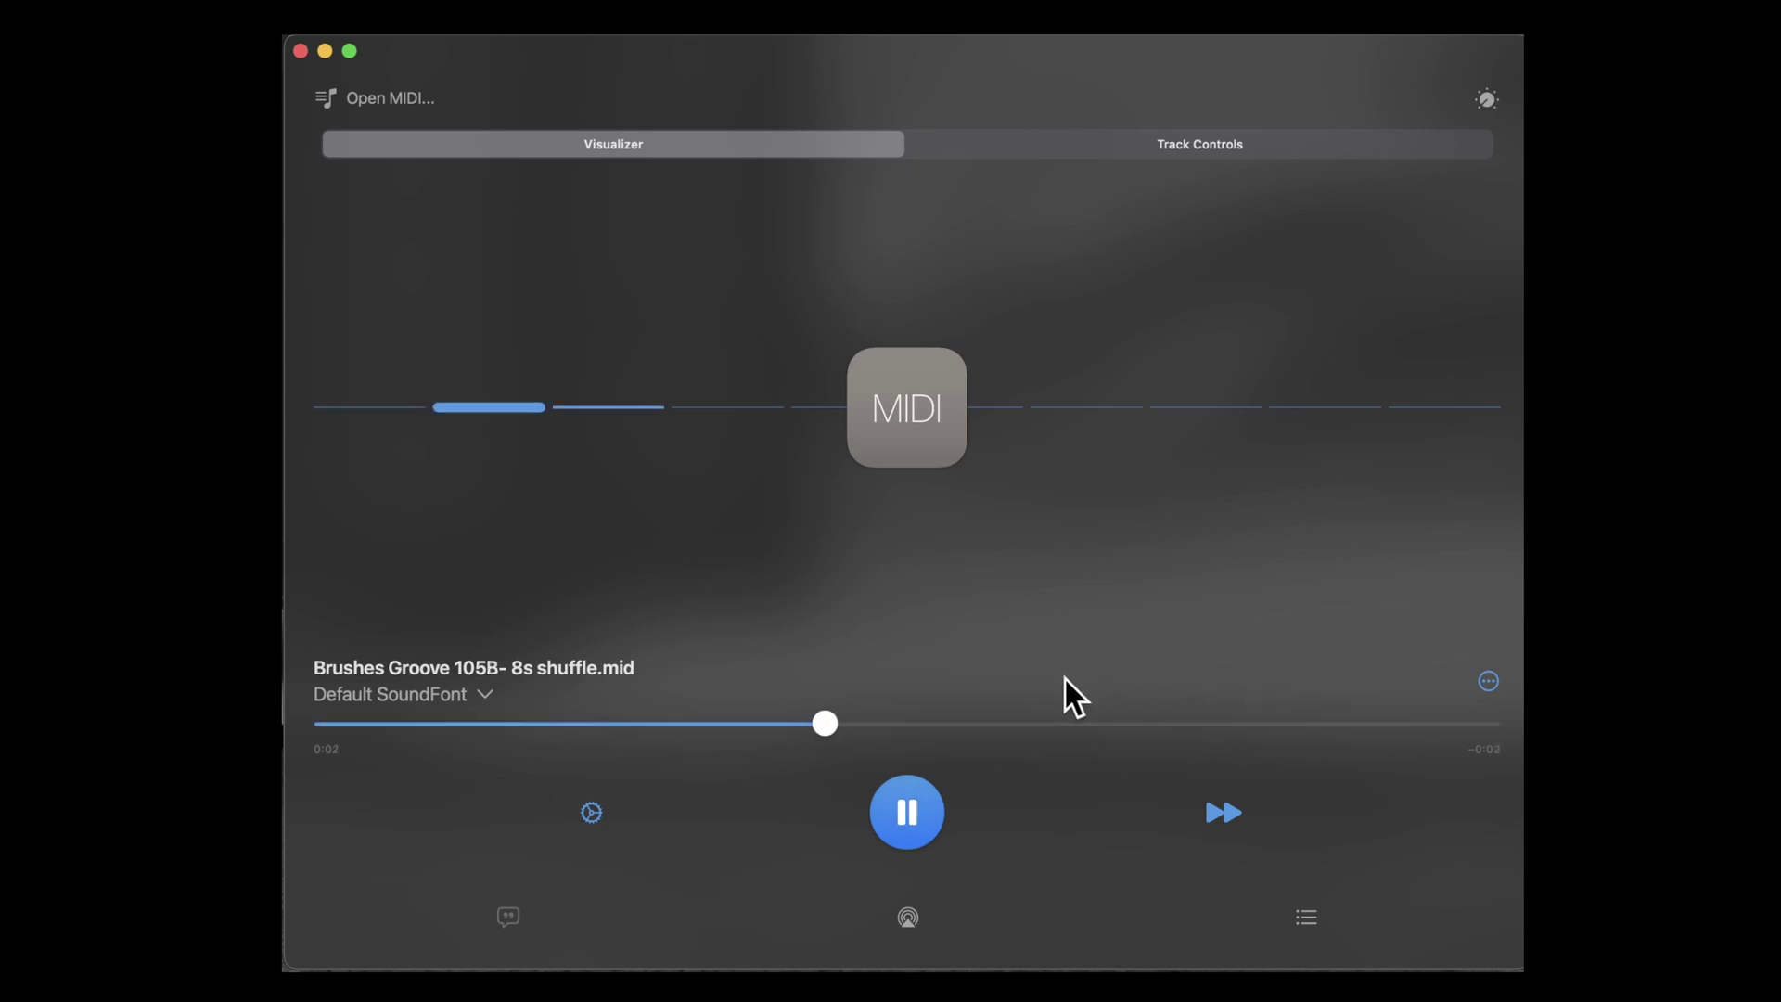
{"action": "left_click", "coordinate": [912, 818]}
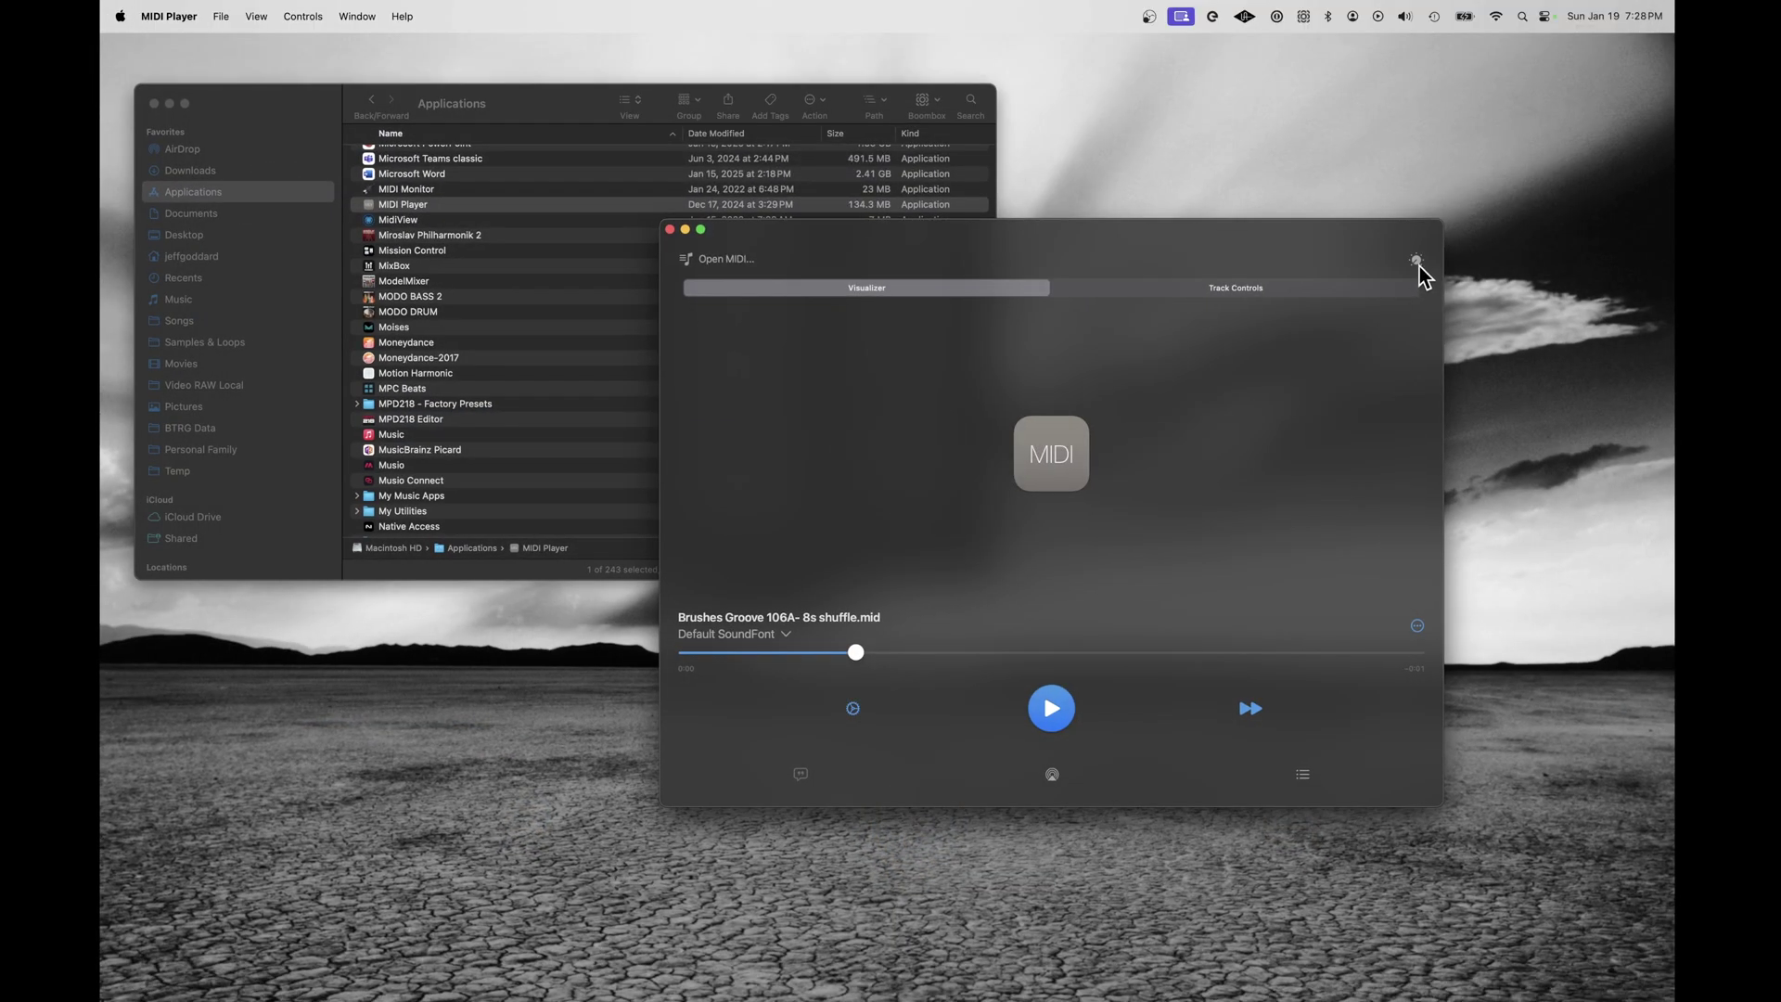
Lower the playback tempo to 120, skip ahead to later Brushes Groove files, then pause.
{"action": "left_click", "coordinate": [1416, 260]}
{"action": "left_click", "coordinate": [1450, 426]}
{"action": "left_click", "coordinate": [1490, 367]}
{"action": "left_click", "coordinate": [1489, 367]}
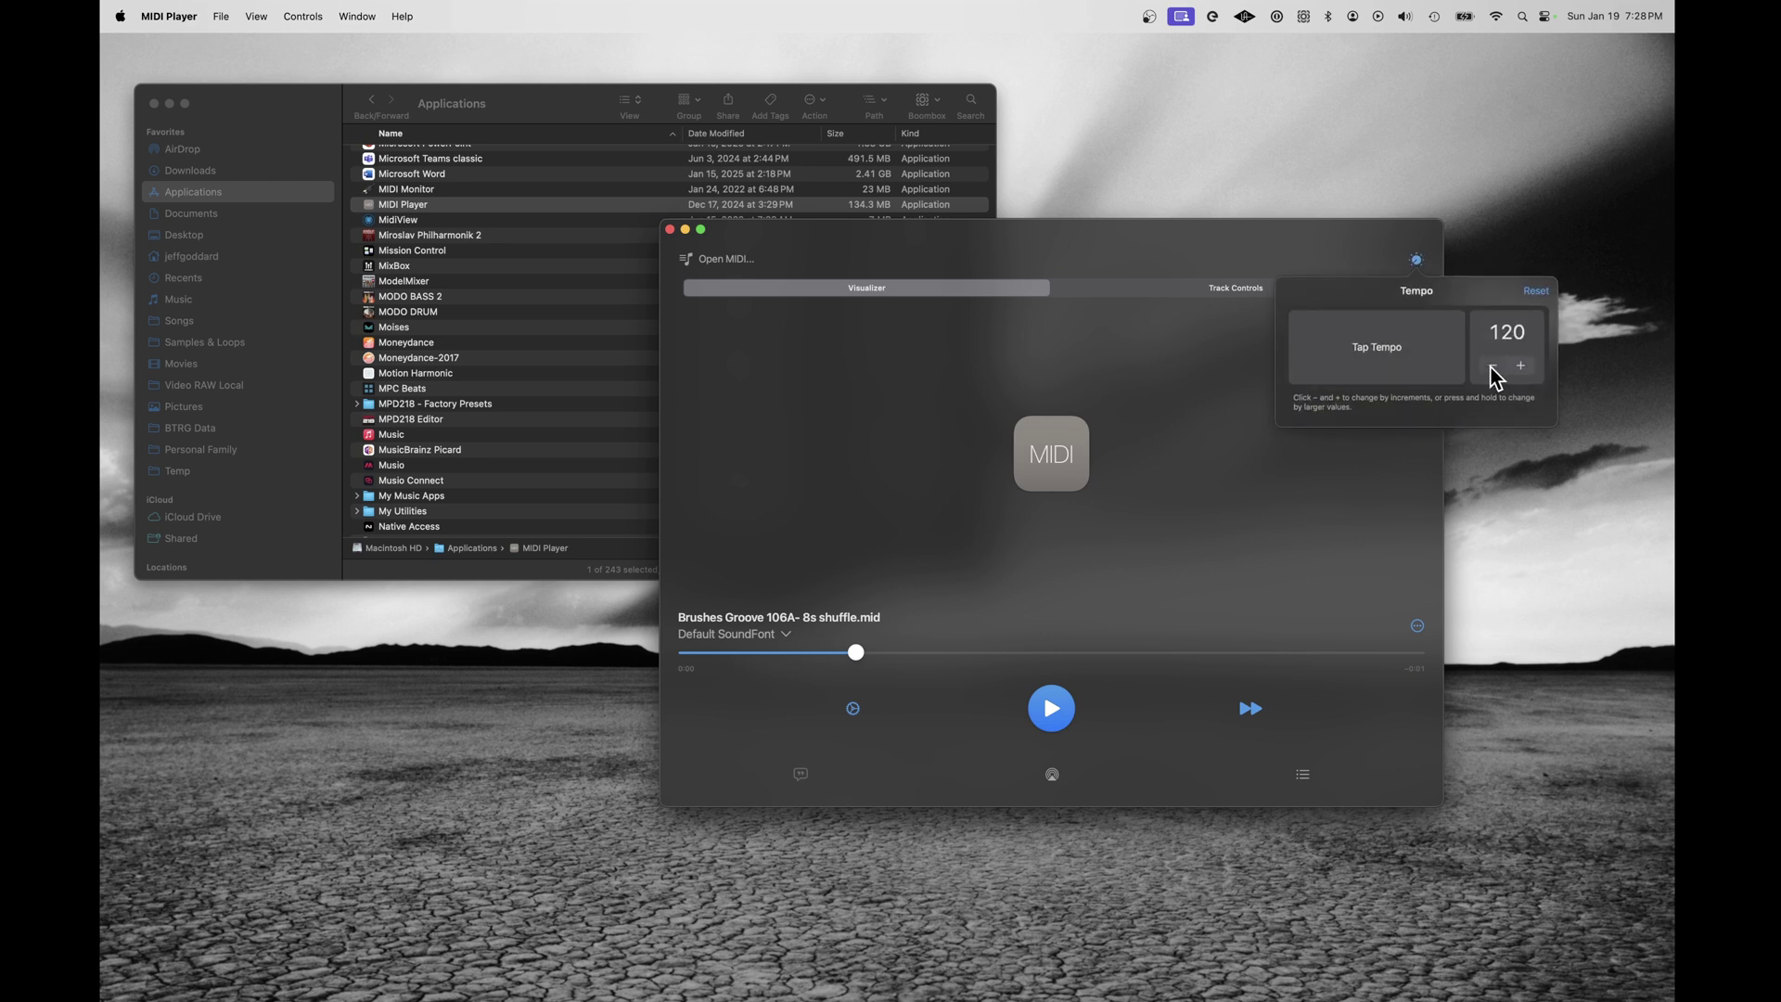
{"action": "left_click", "coordinate": [1490, 367]}
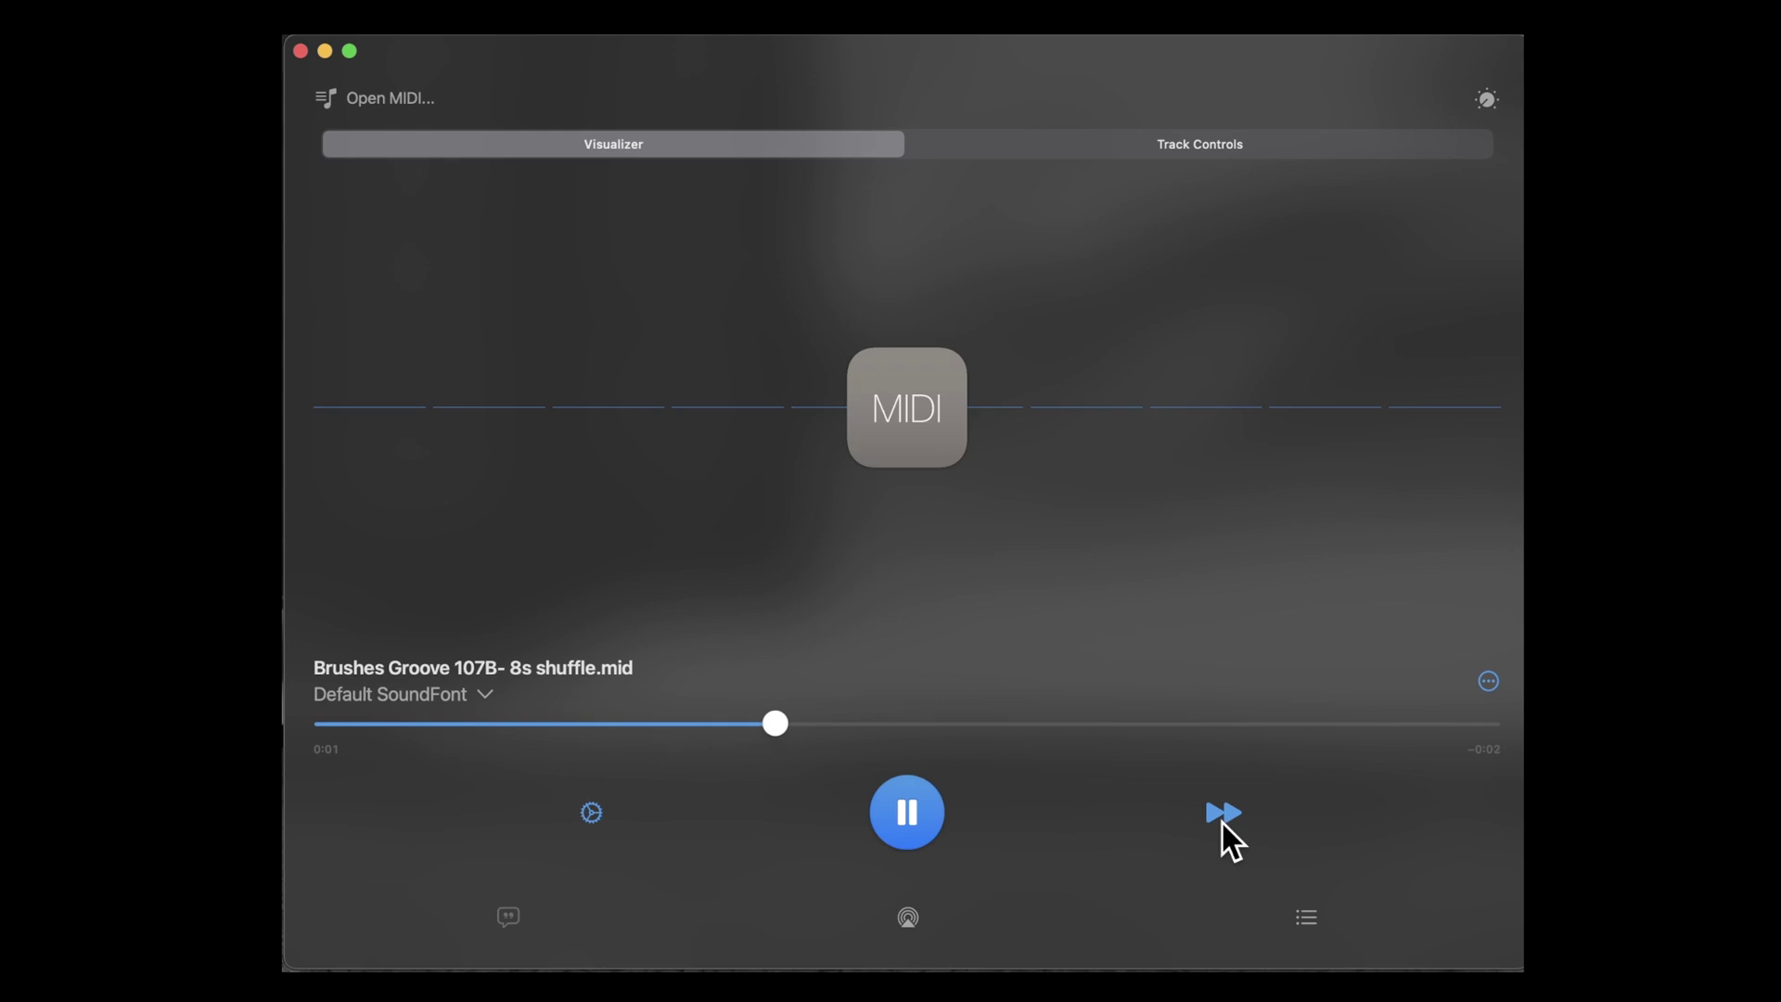
{"action": "left_click", "coordinate": [1223, 810]}
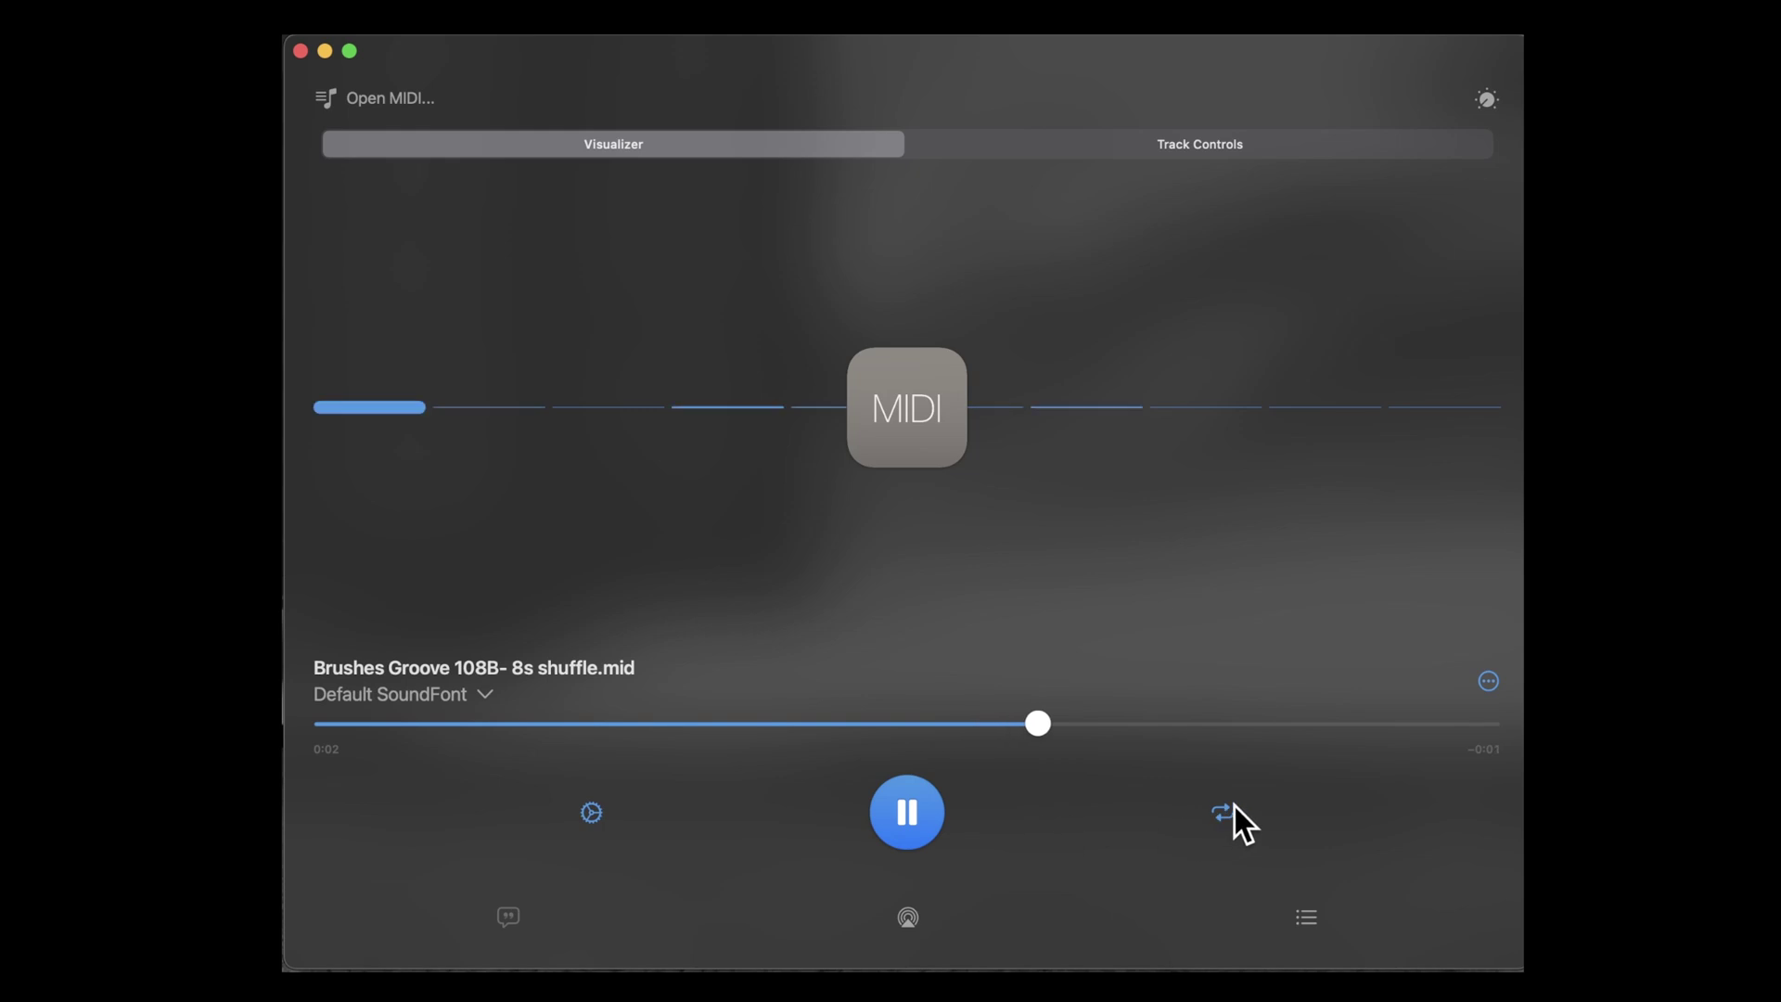
{"action": "left_click", "coordinate": [907, 813]}
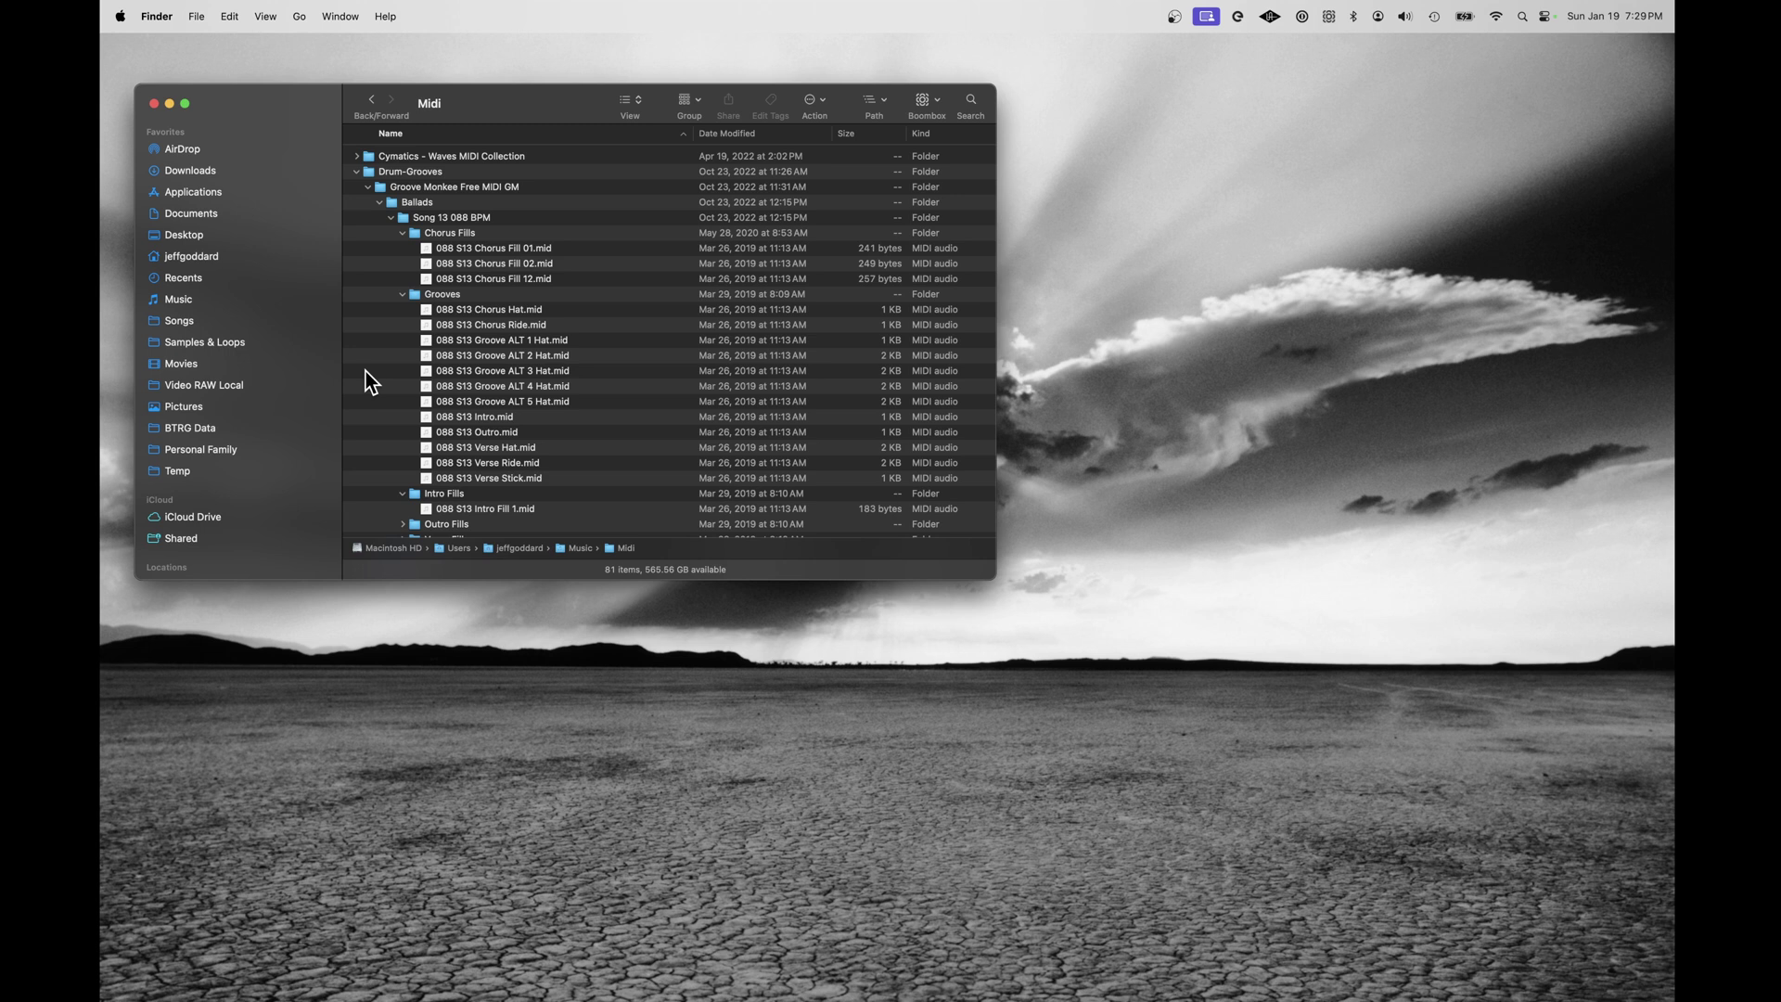
Open the Get Info window for 088 S13 Chorus Hat.mid and center it.
{"action": "left_click", "coordinate": [531, 310]}
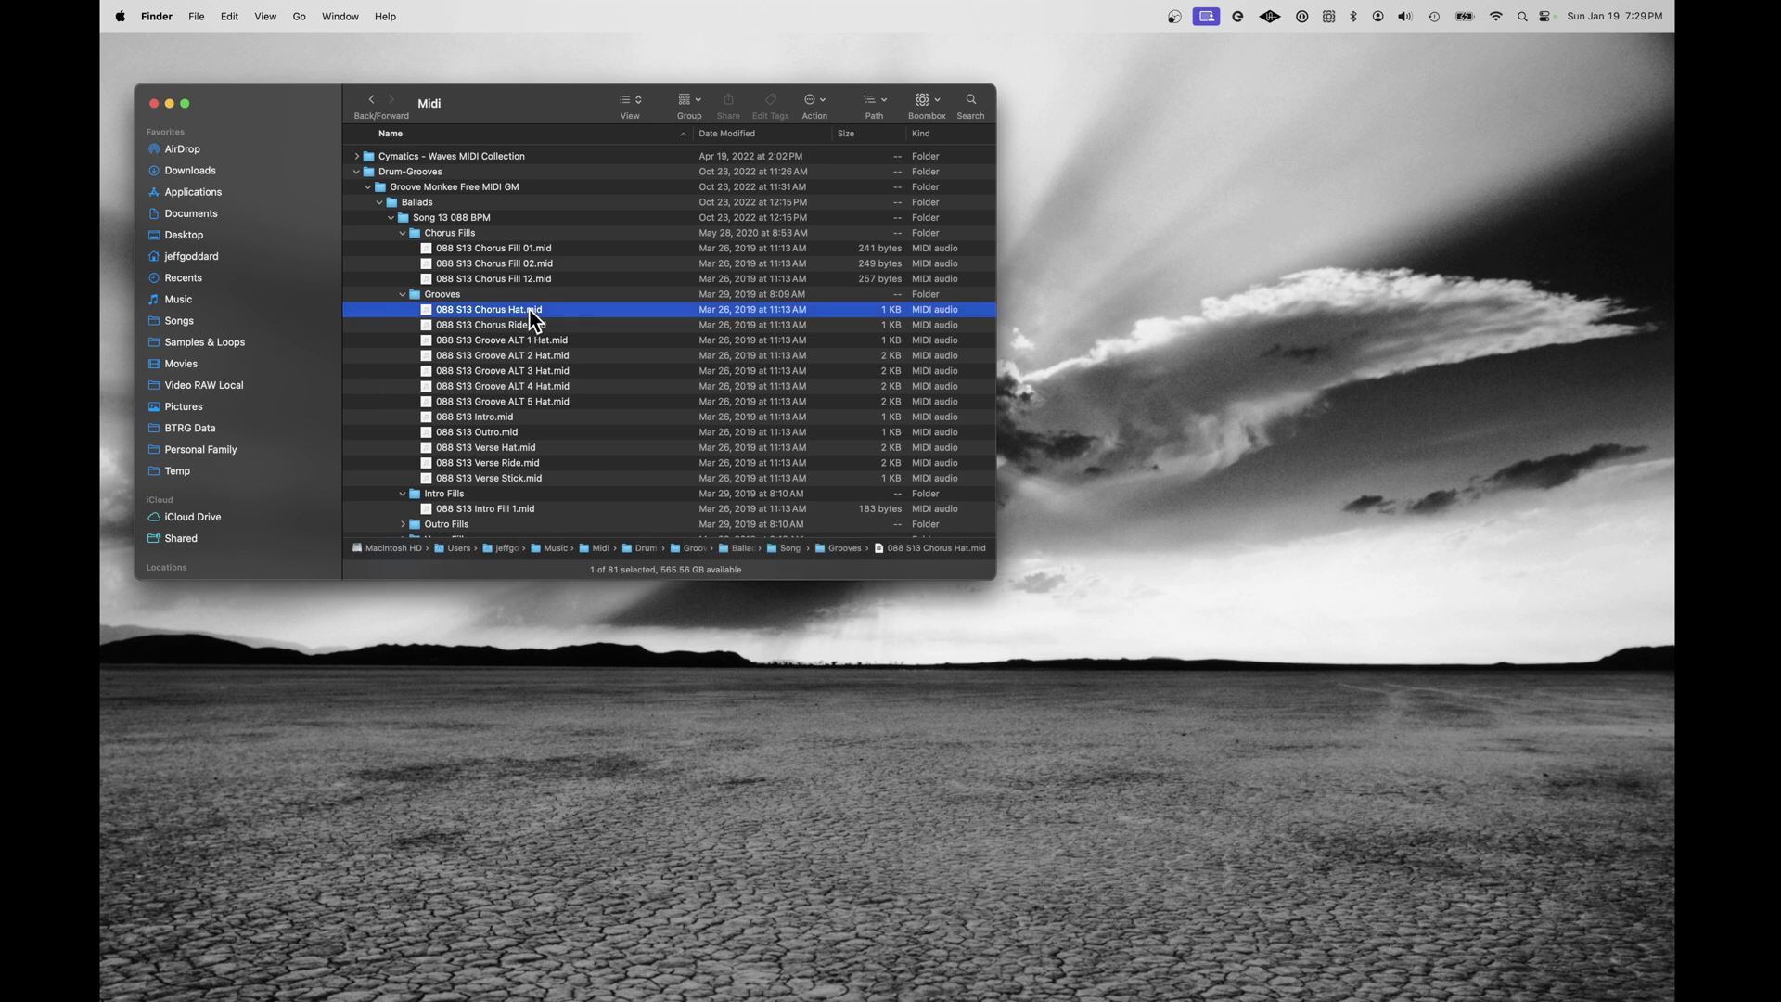
{"action": "right_click", "coordinate": [531, 310]}
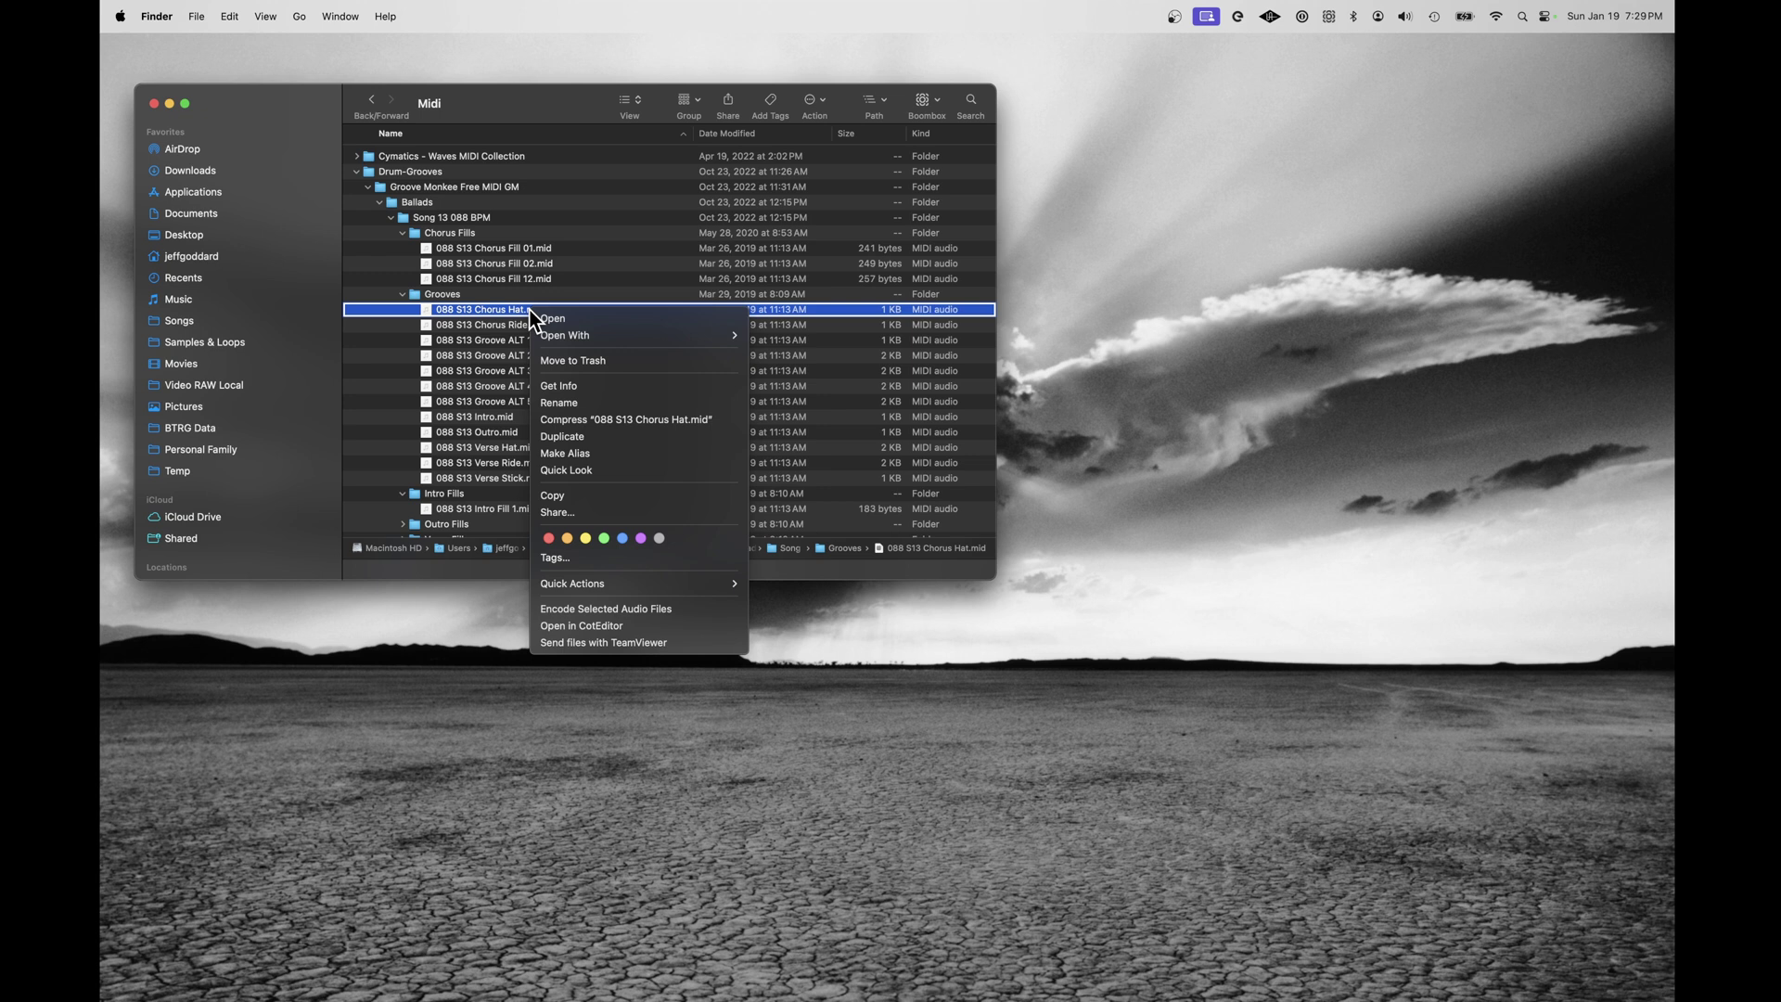
{"action": "mouse_move", "coordinate": [564, 338]}
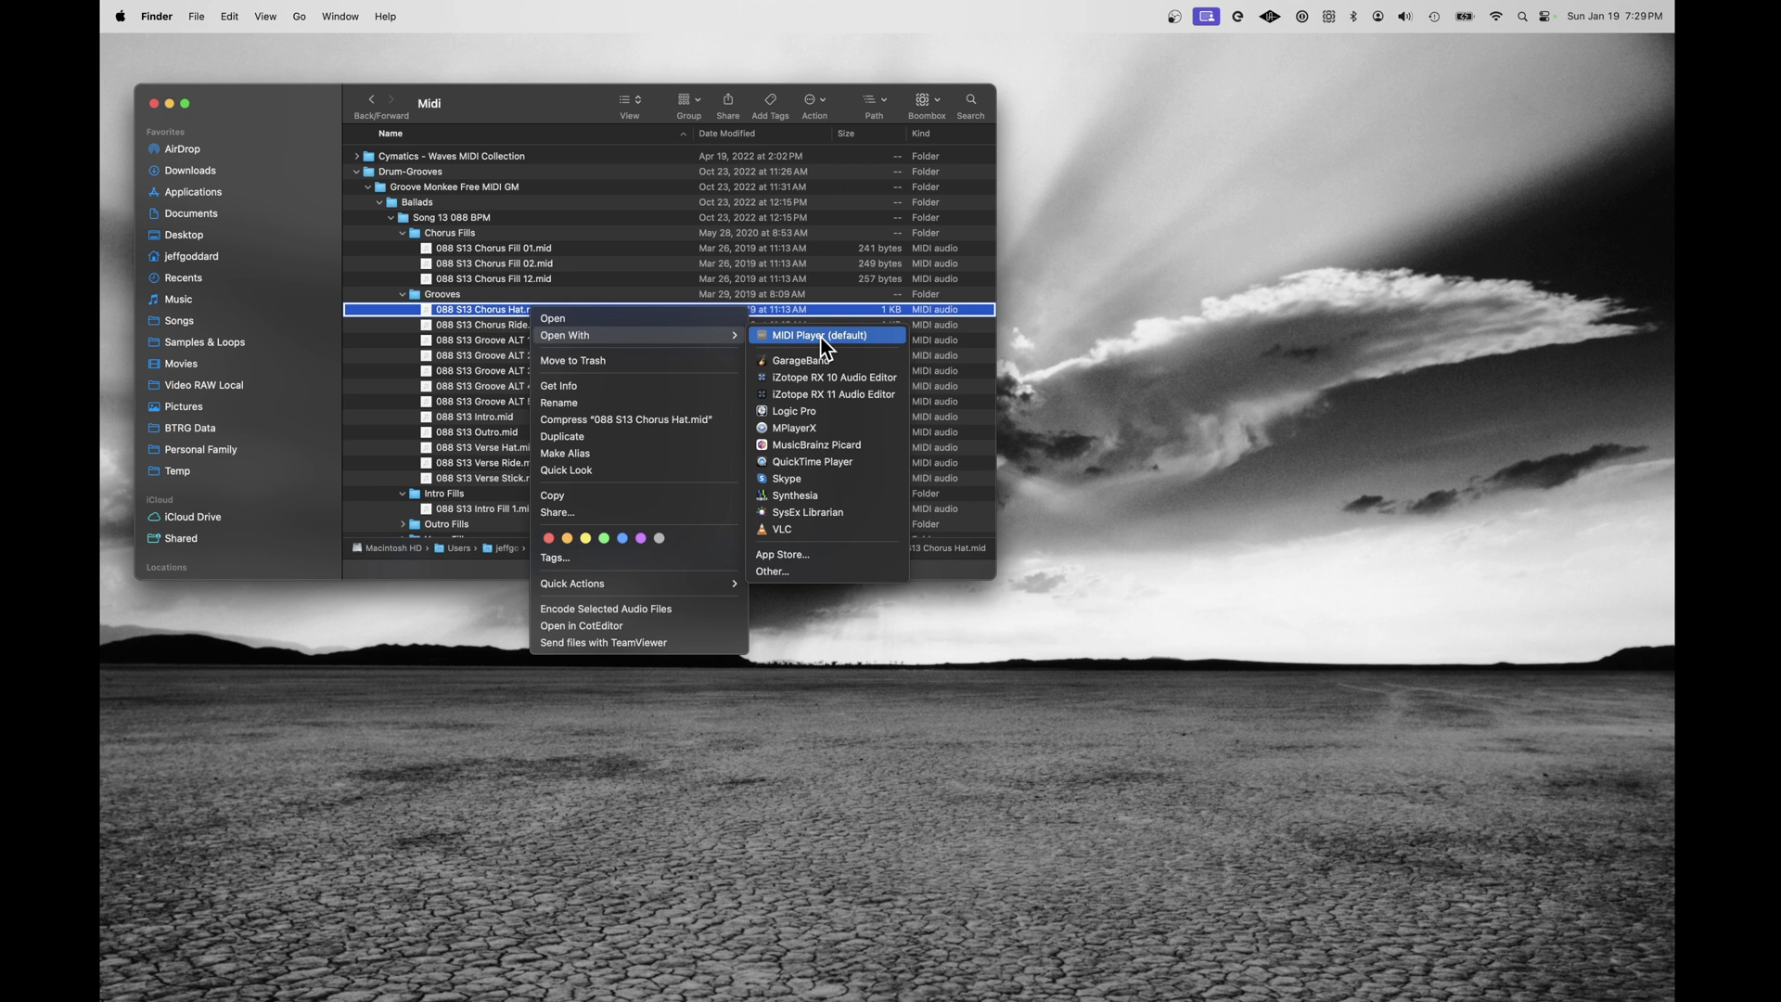
{"action": "right_click", "coordinate": [527, 313]}
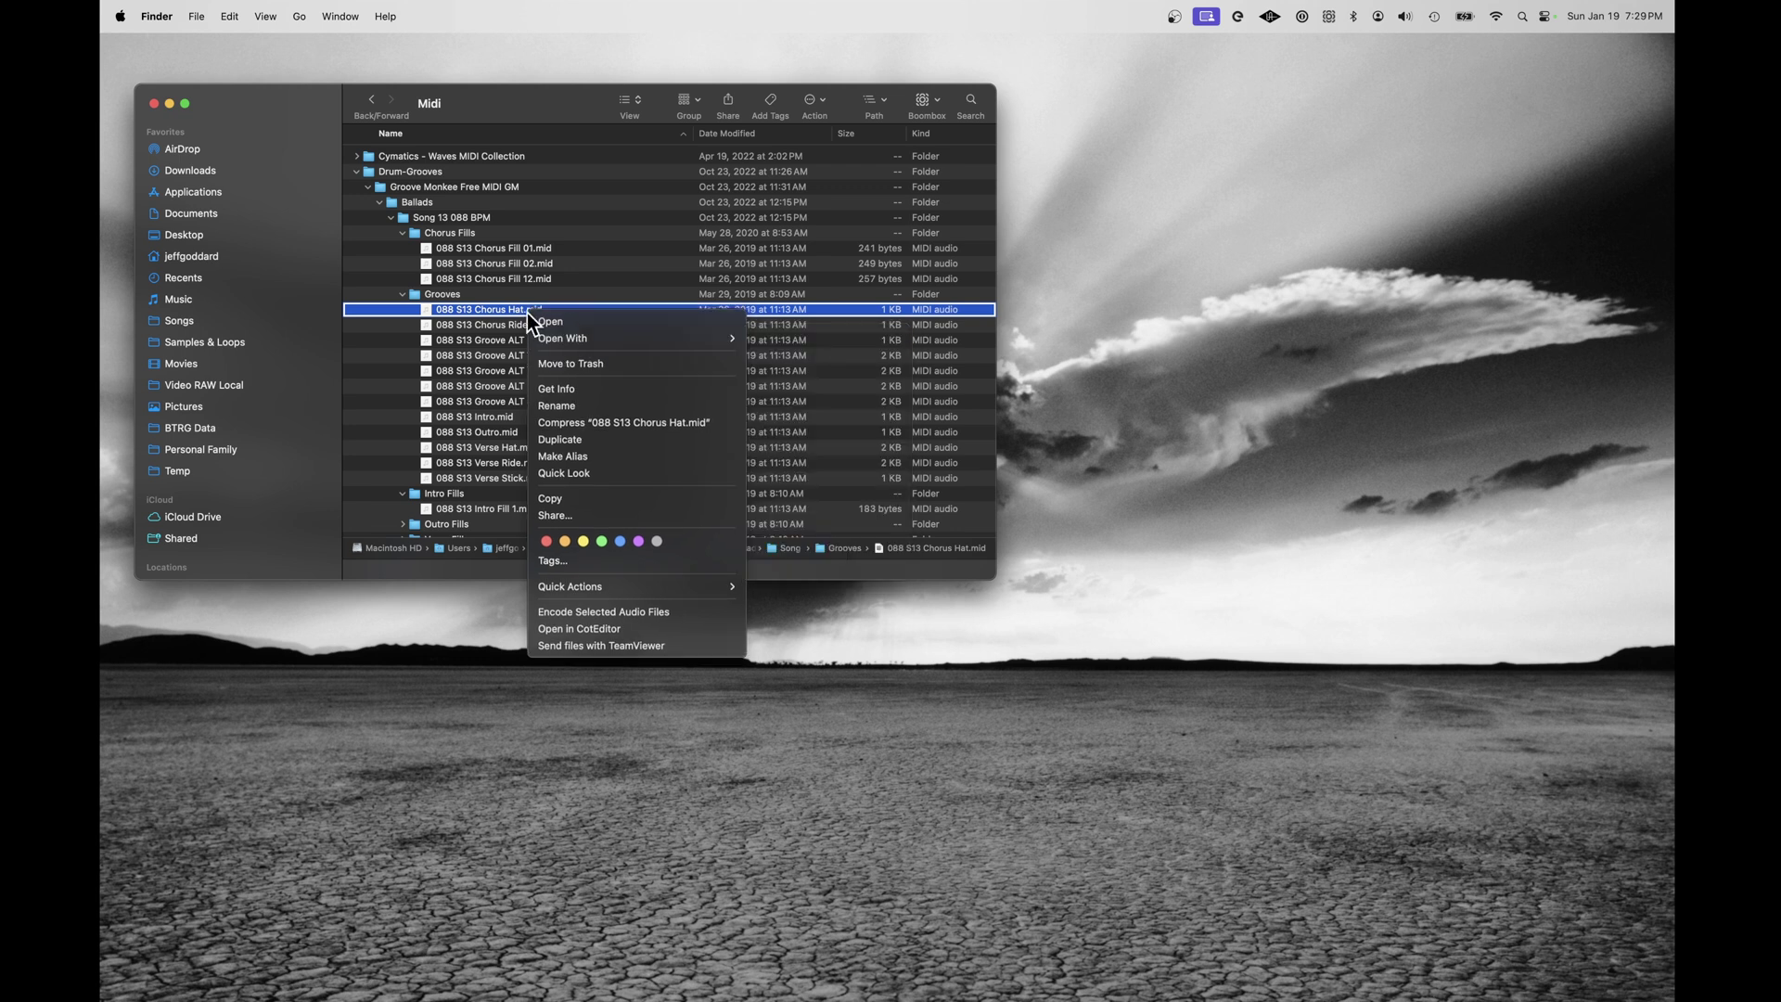
{"action": "left_click", "coordinate": [566, 389]}
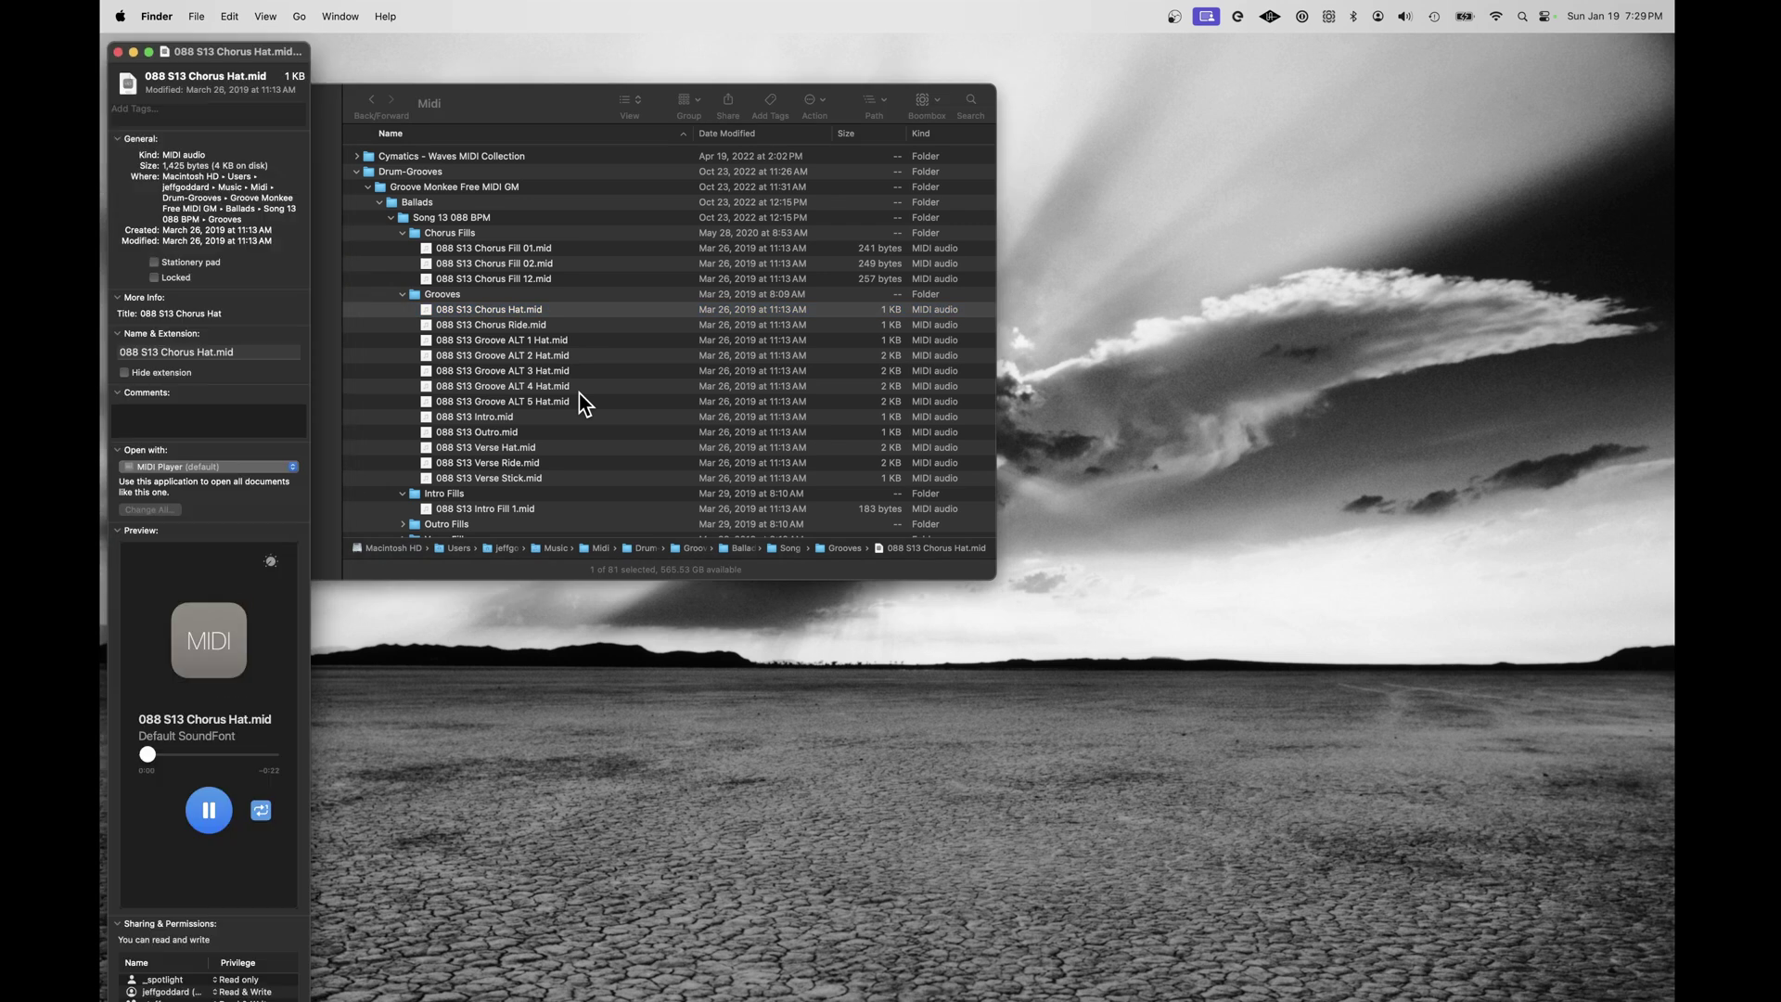
{"action": "left_click_drag", "start_coordinate": [227, 53], "coordinate": [613, 26]}
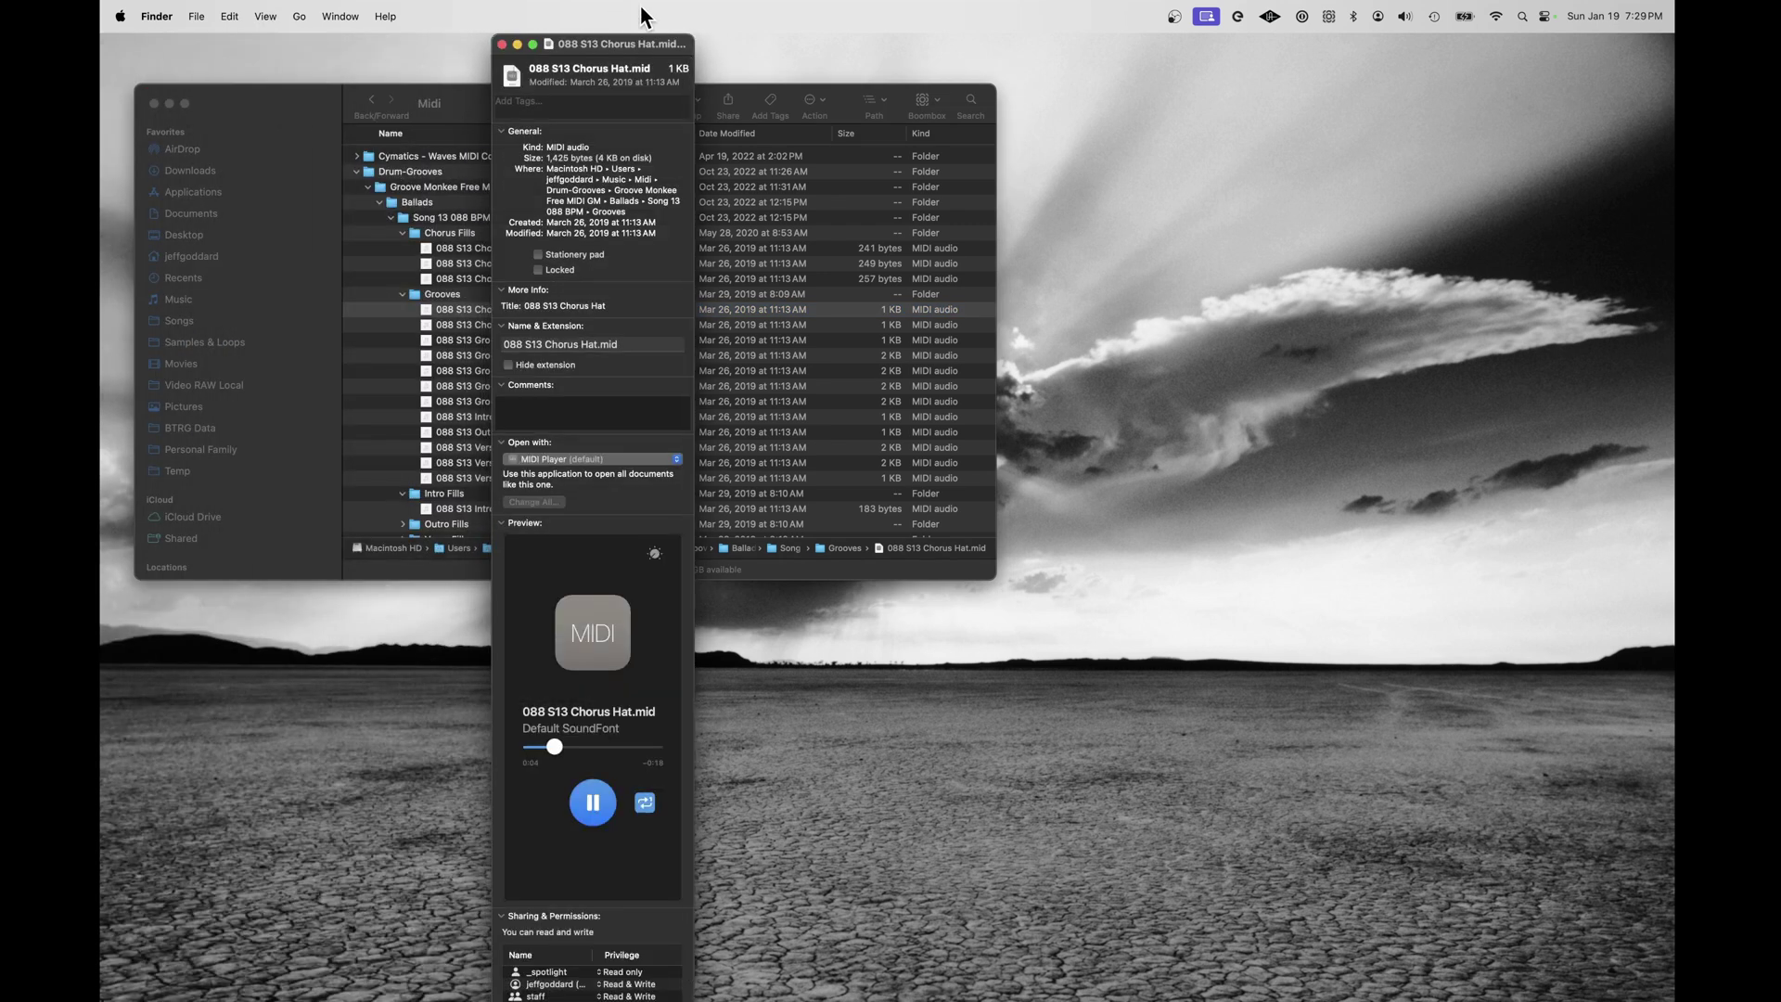
Stop the preview, confirm MIDI Player is the Open with app, and close Info.
{"action": "left_click", "coordinate": [585, 816]}
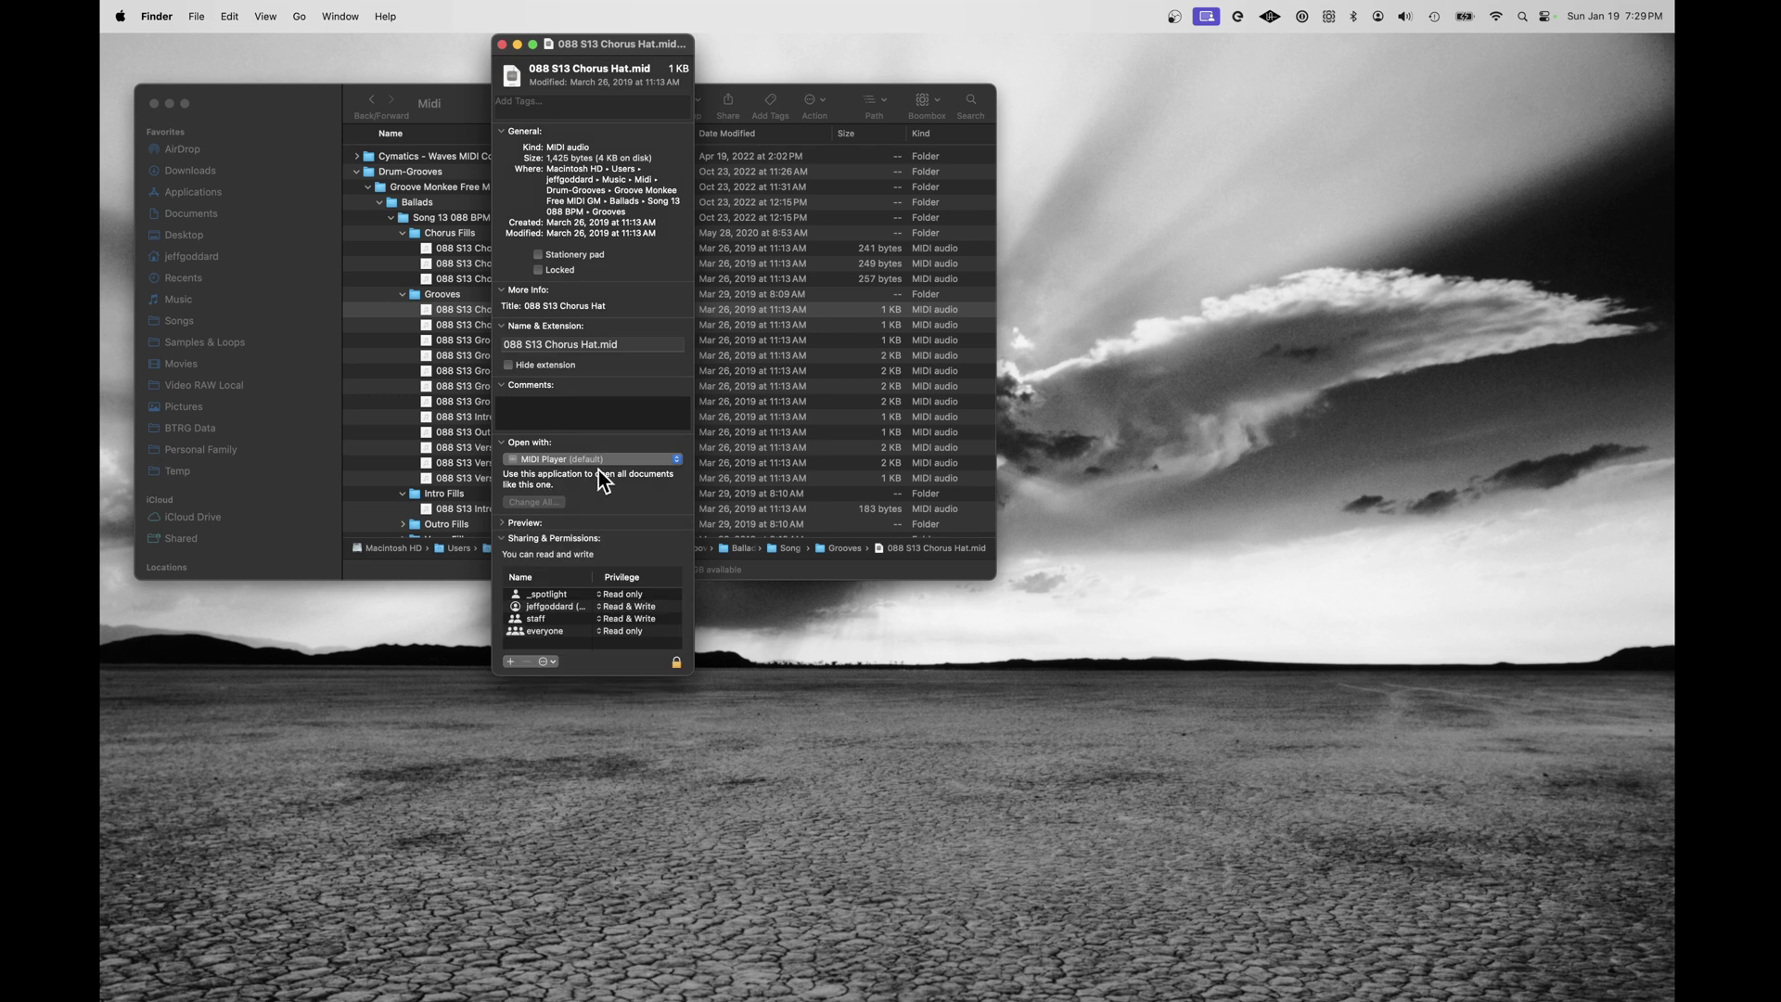
{"action": "left_click", "coordinate": [660, 458]}
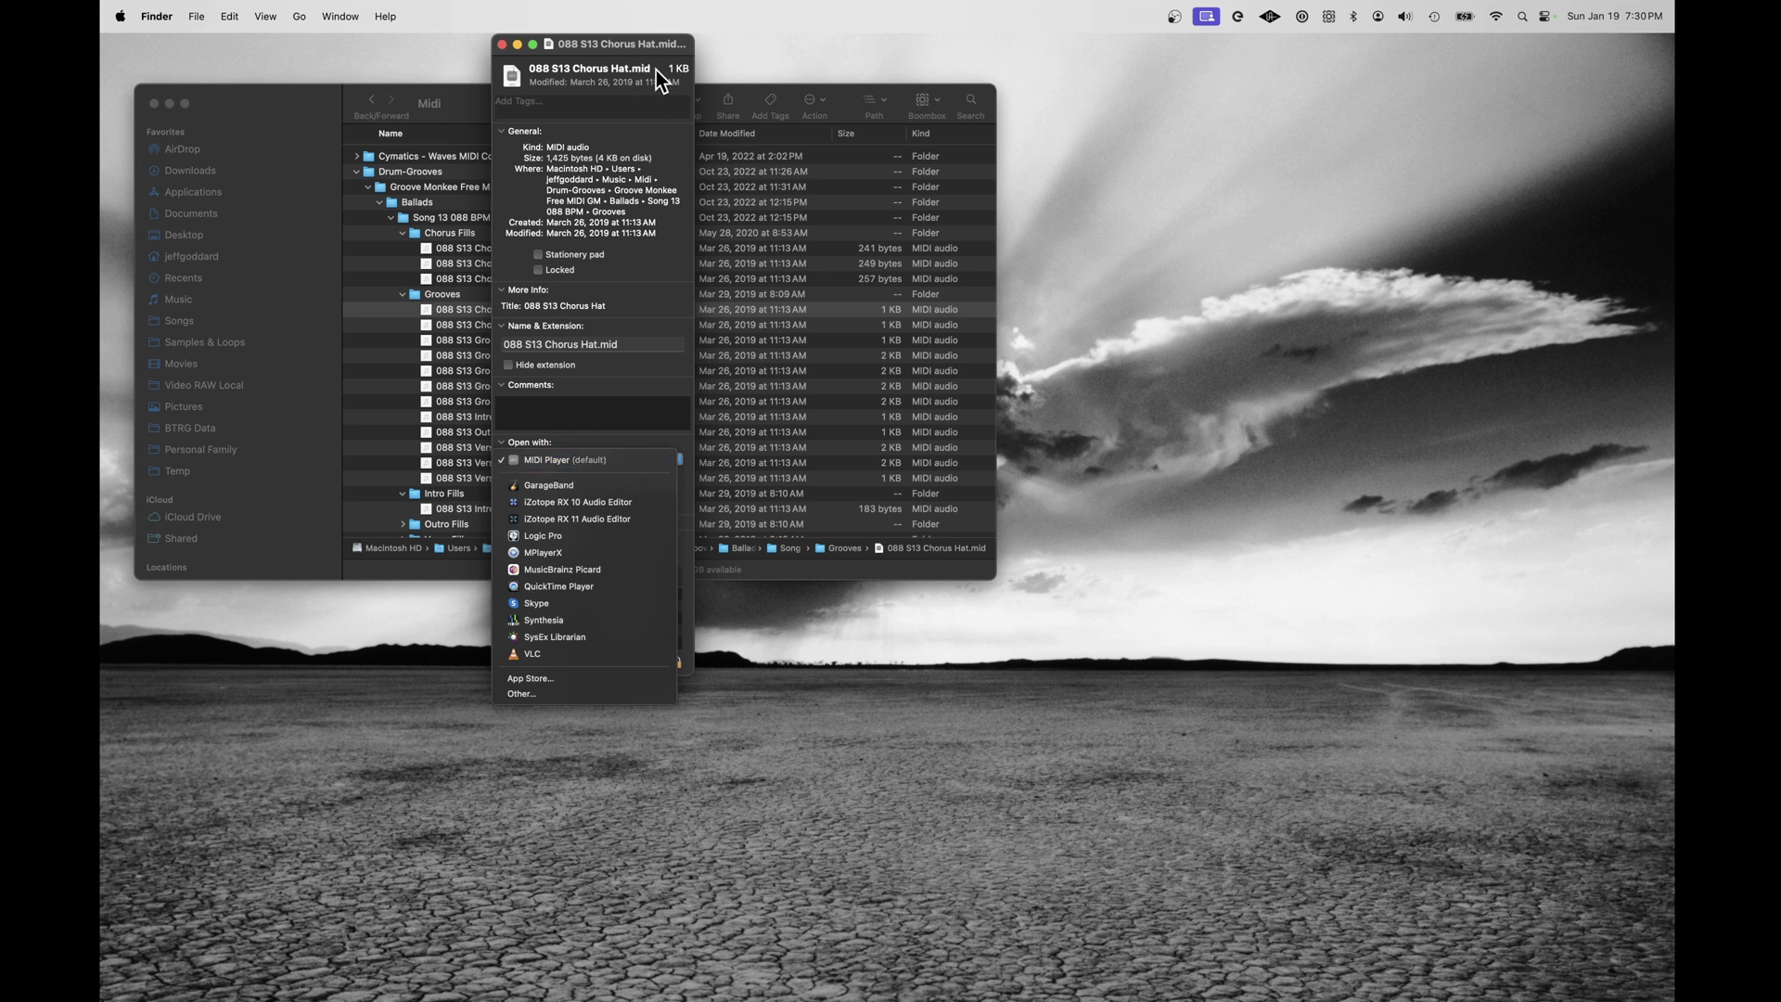
{"action": "left_click", "coordinate": [502, 44]}
Open 088 S13 Outro.mid from Finder in MIDI Player and pause it after a few seconds.
{"action": "double_click", "coordinate": [497, 432]}
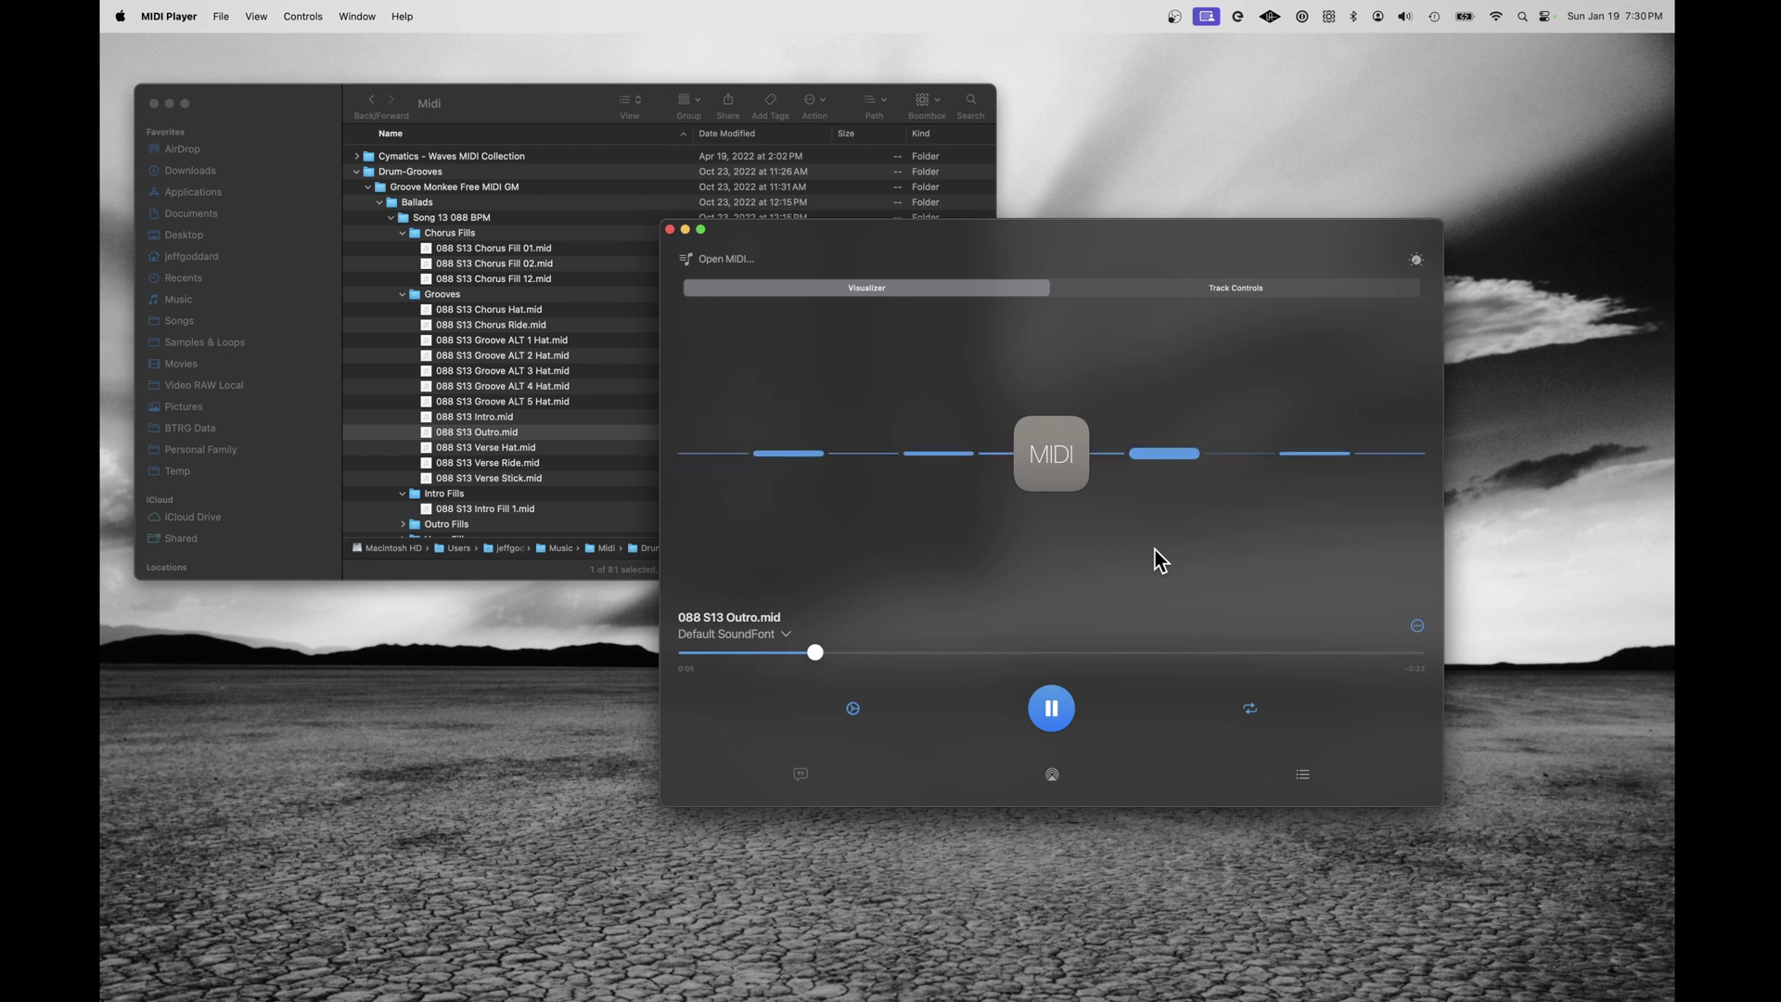
{"action": "key", "text": "space"}
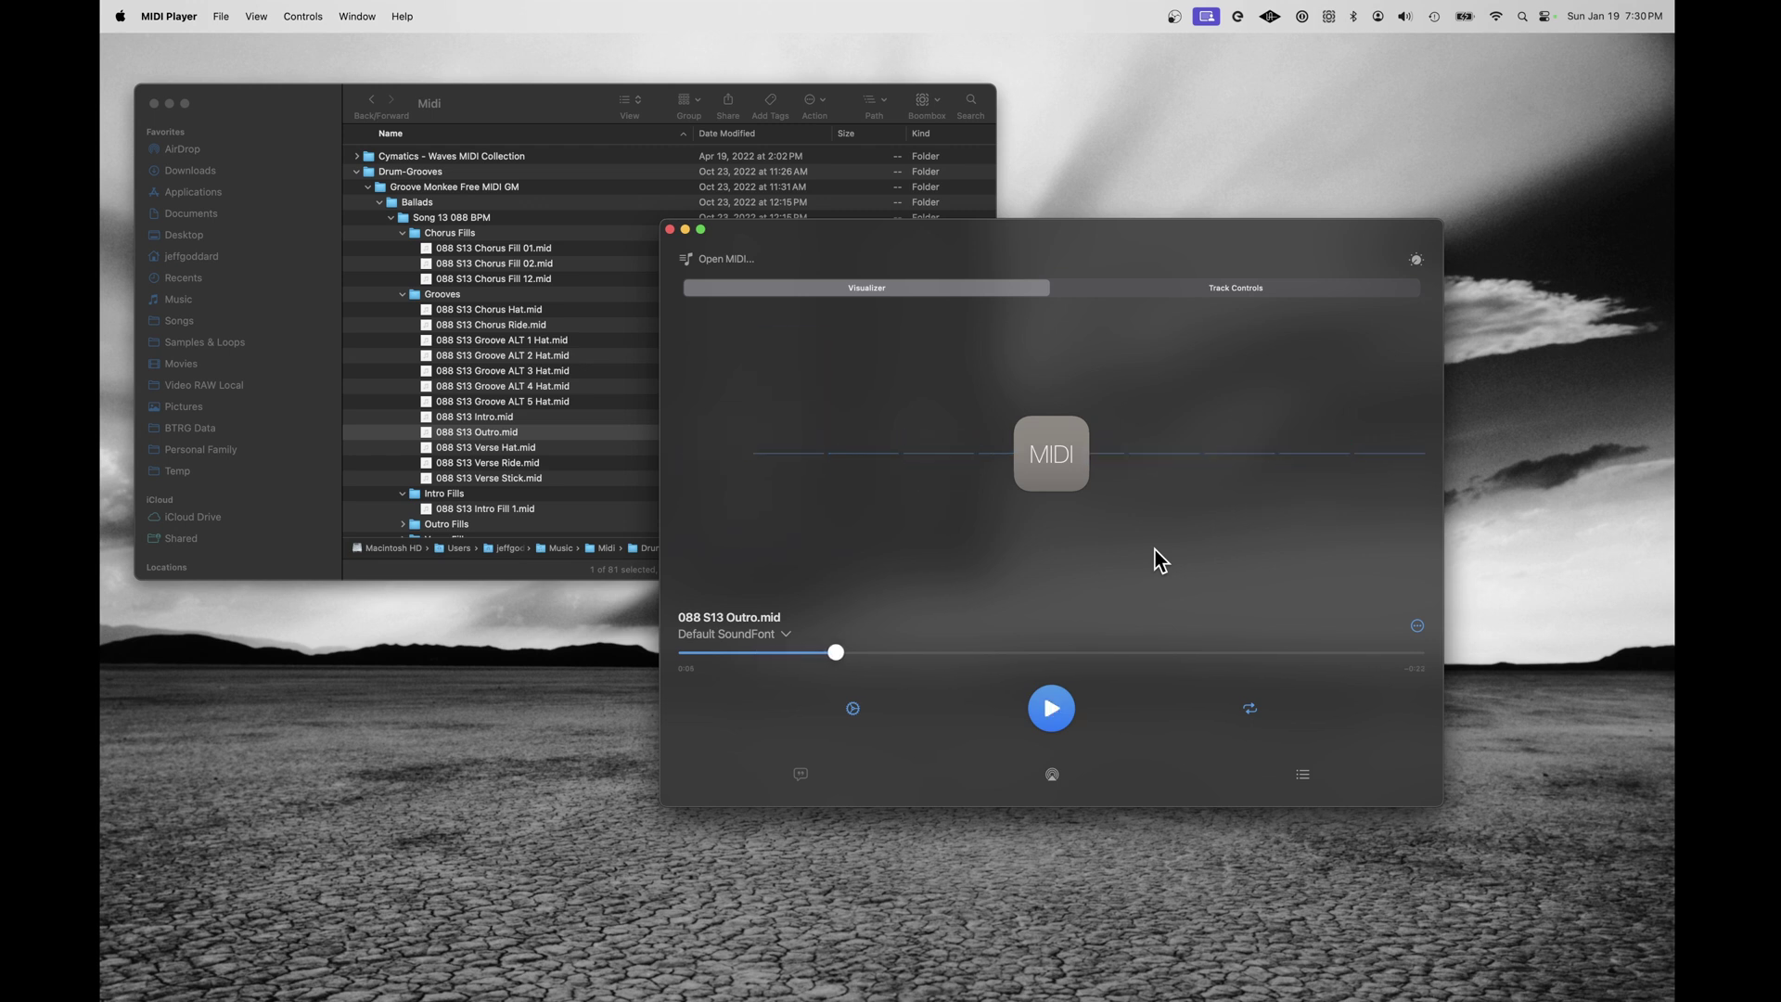